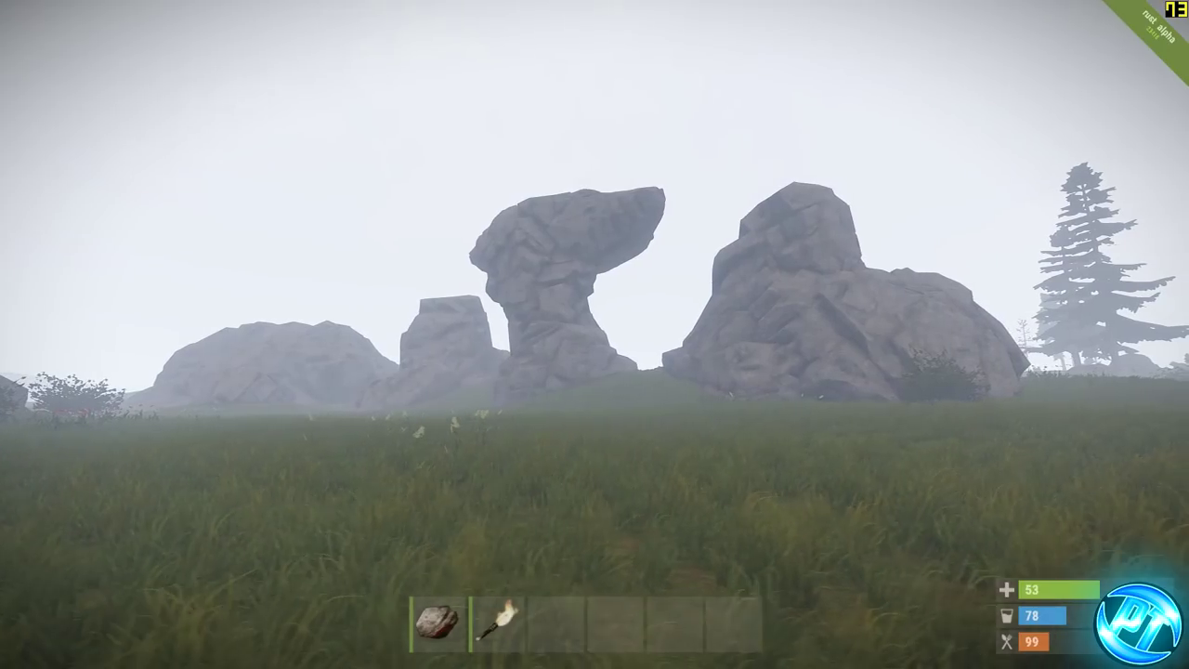
key("w")
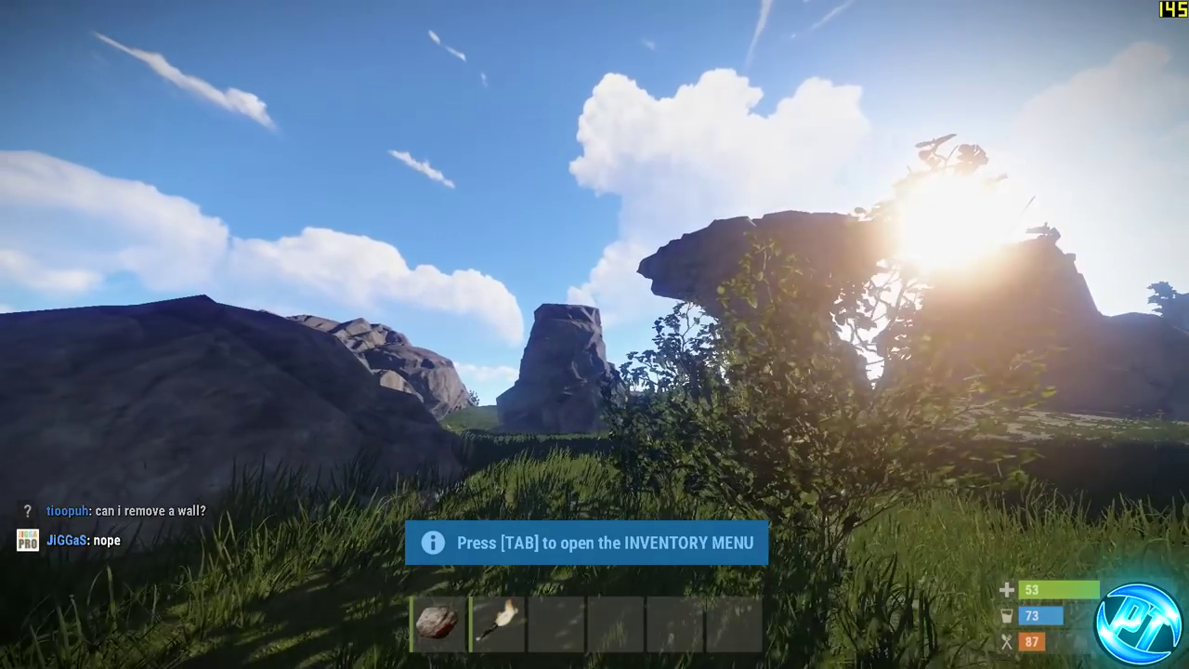
key("d")
key("1")
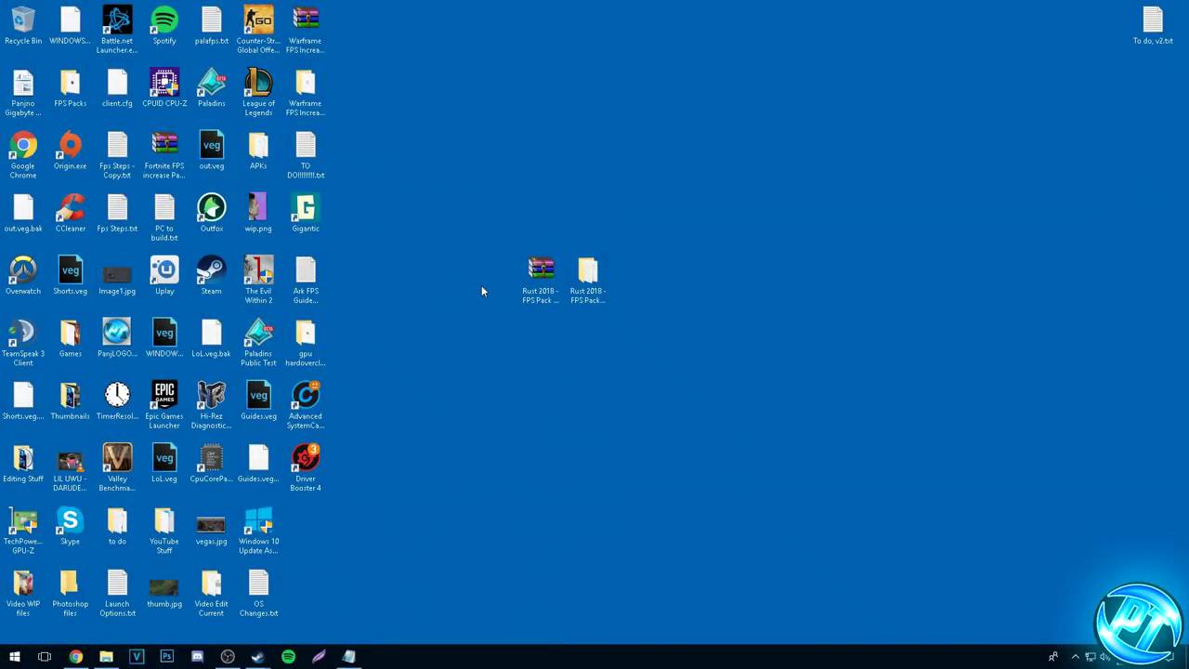
Extract the Rust 2018 - FPS Pack zip archive directly onto the desktop.
left_click_drag(472, 189, 690, 333)
left_click(541, 274)
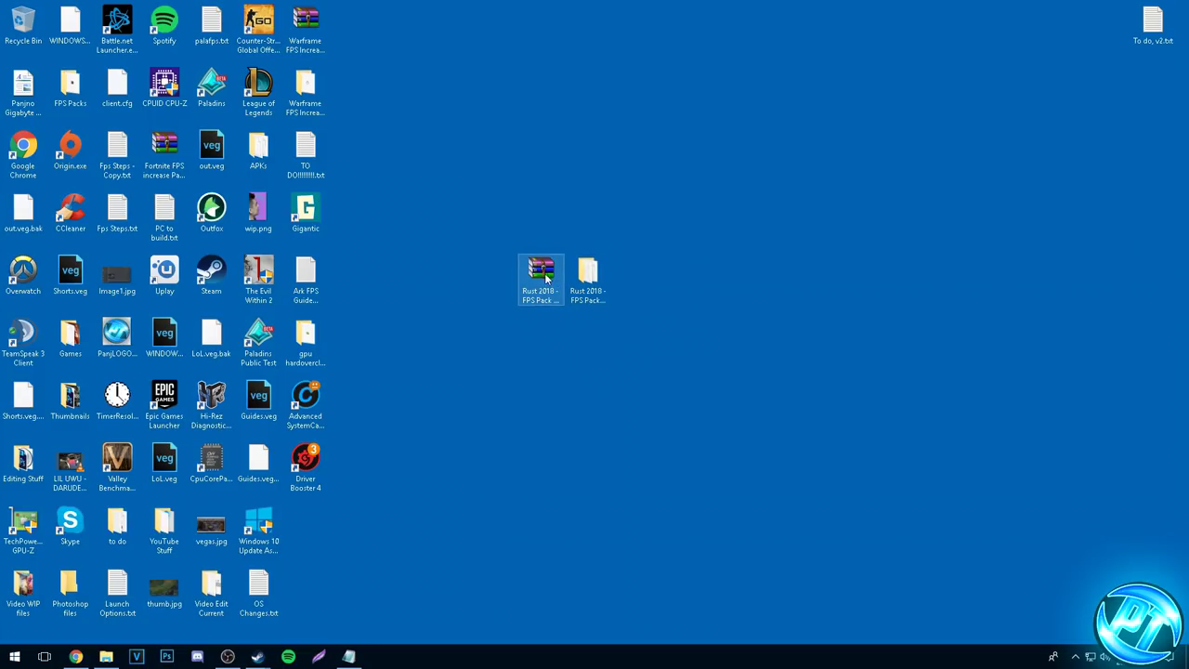
left_click(490, 225)
right_click(541, 270)
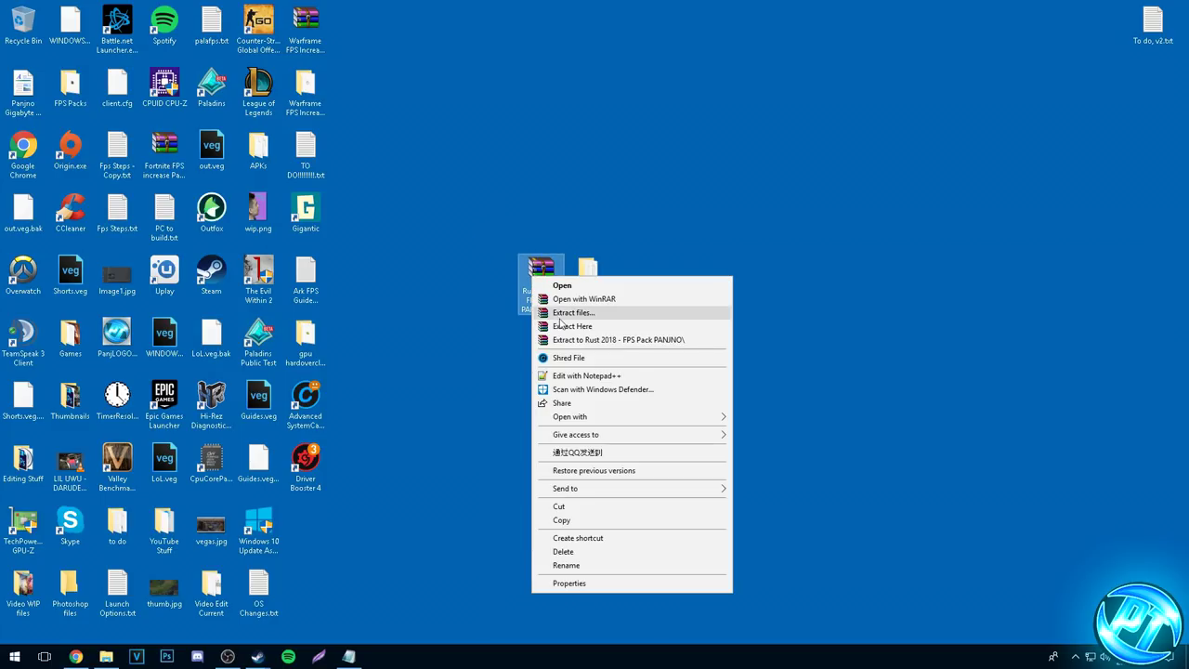
left_click(581, 327)
left_click(524, 390)
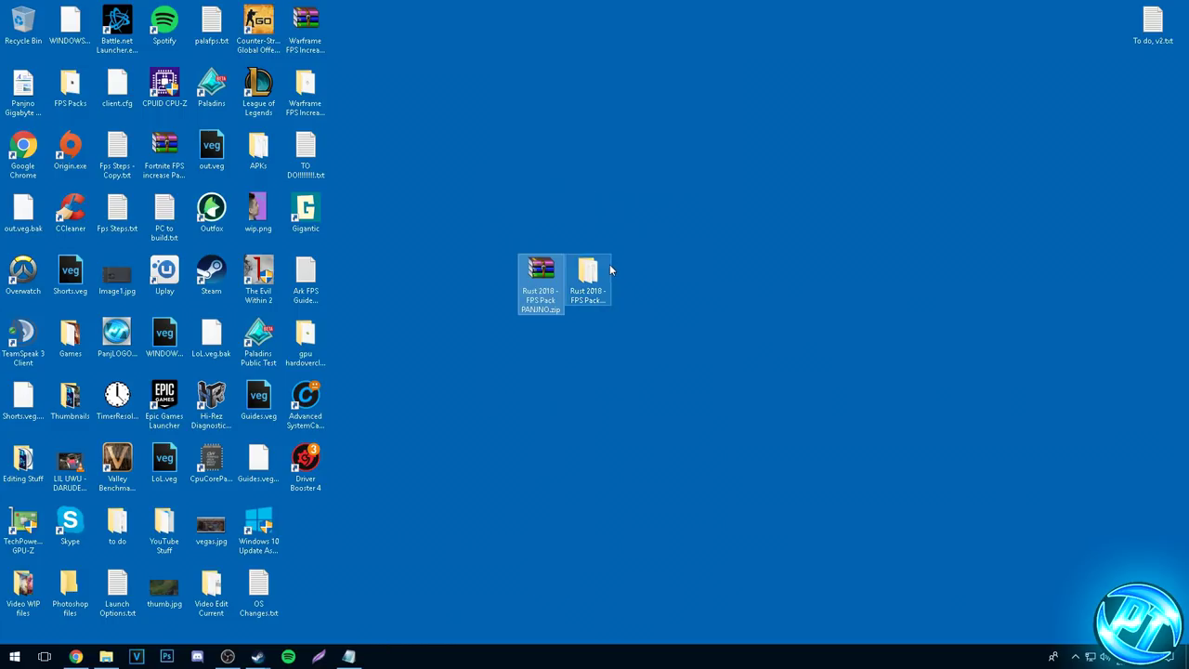
Open the extracted Rust 2018 - FPS Pack folder and look over the folders and text files it contains.
left_click(602, 282)
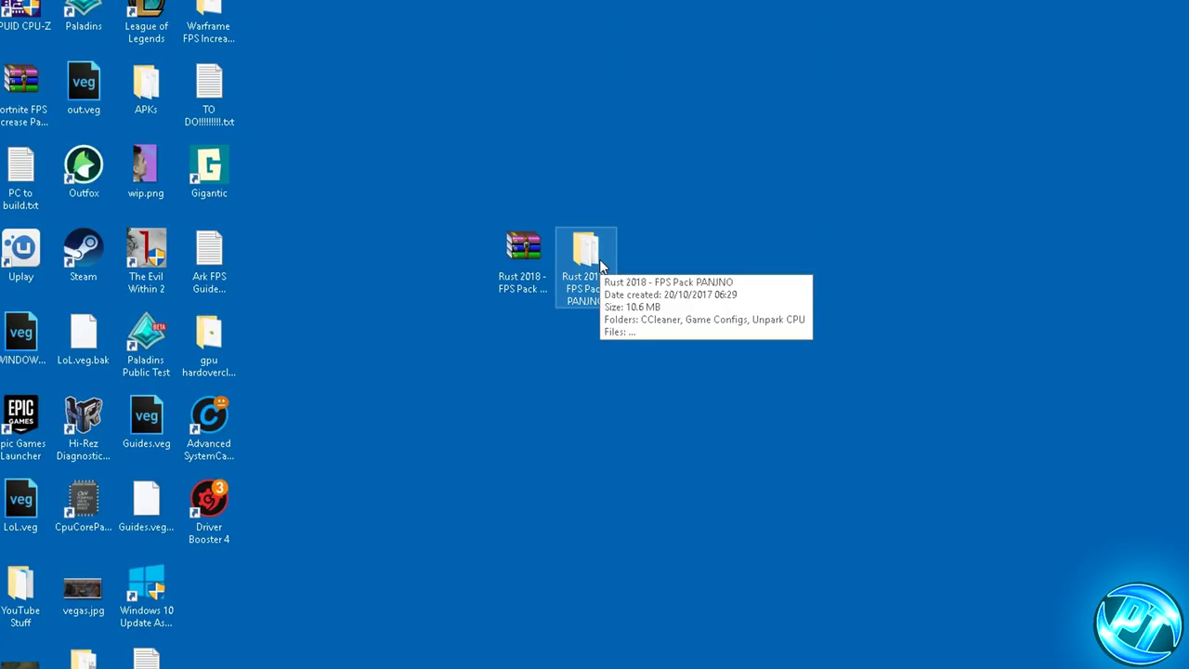
double_click(598, 263)
left_click_drag(608, 144, 565, 50)
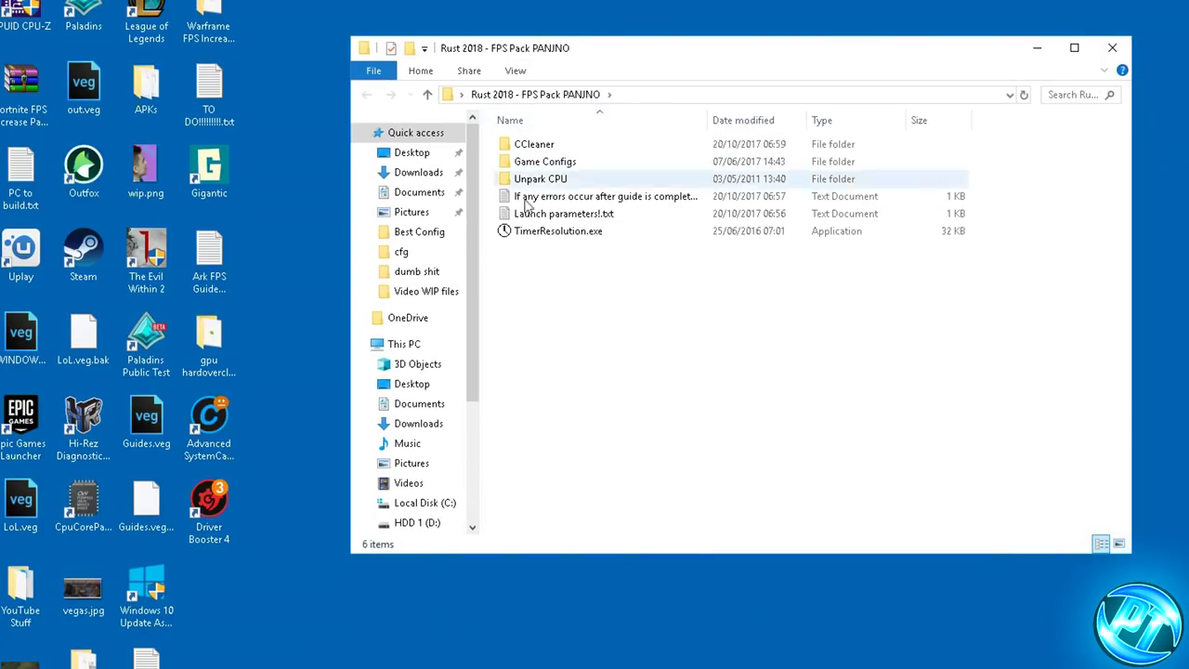
left_click(549, 151)
left_click(561, 164)
left_click(576, 179)
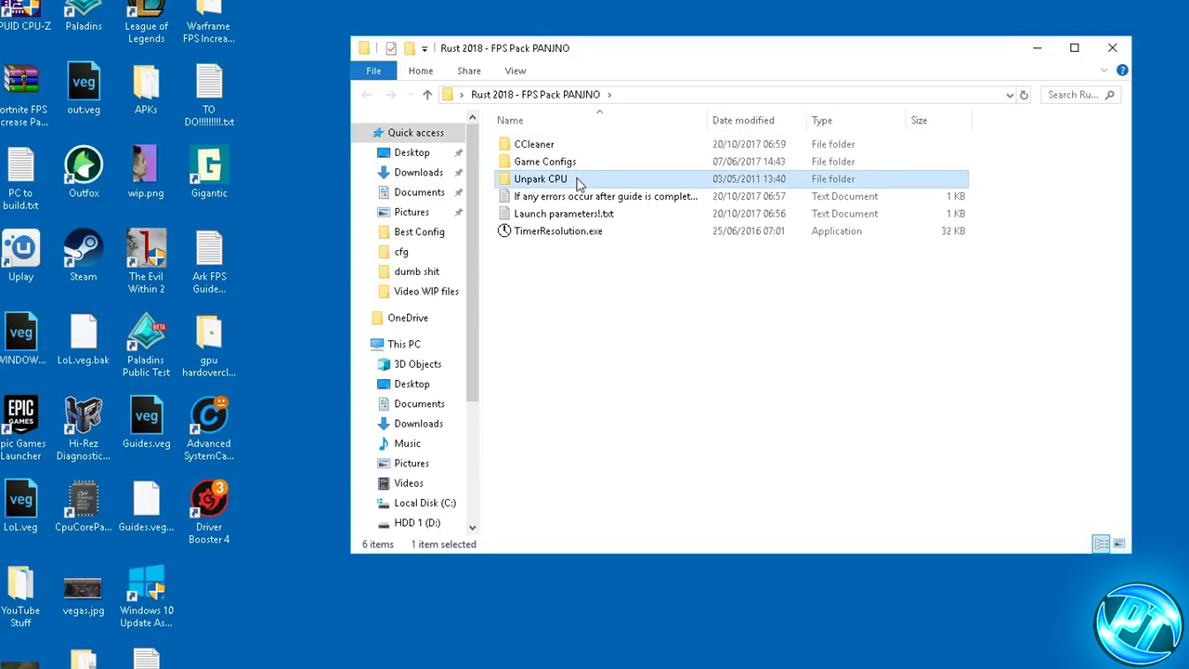
left_click(587, 196)
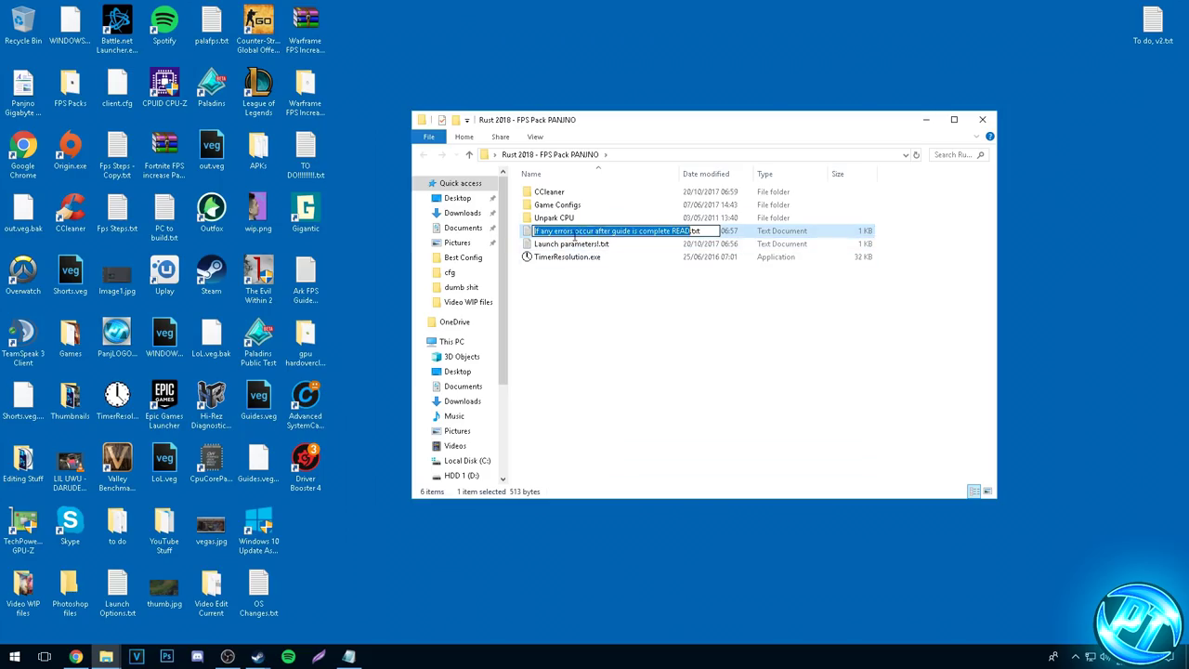
left_click(553, 243)
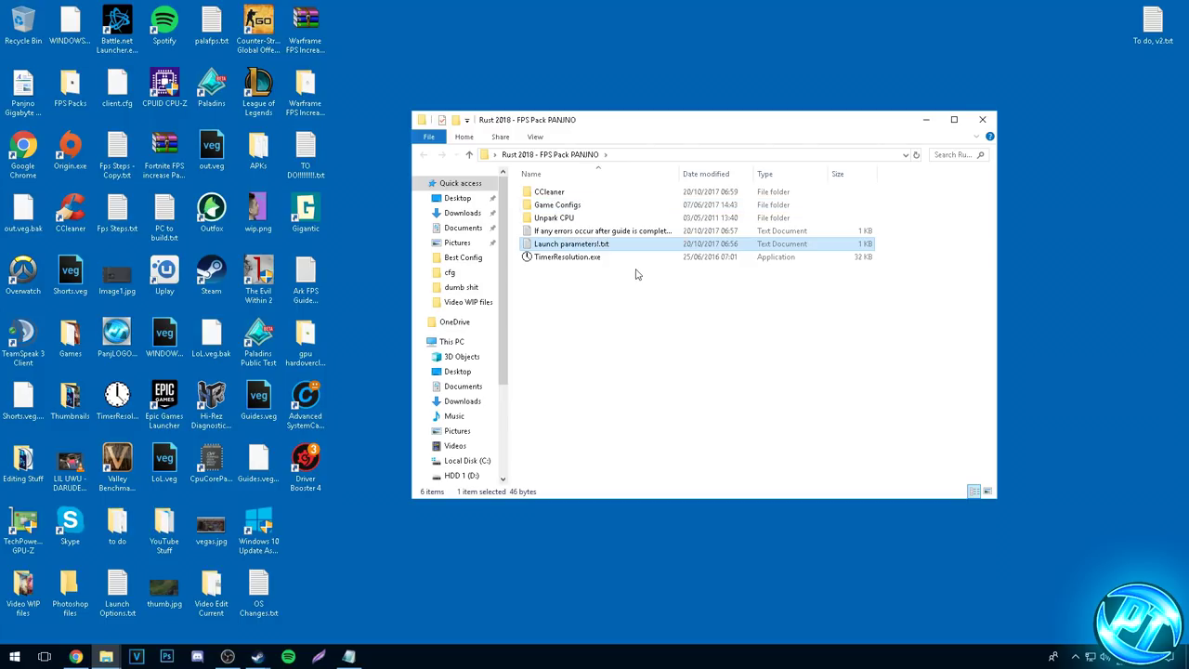
Go into Game Configs, open the Best Config folder and select its client.cfg file.
double_click(562, 205)
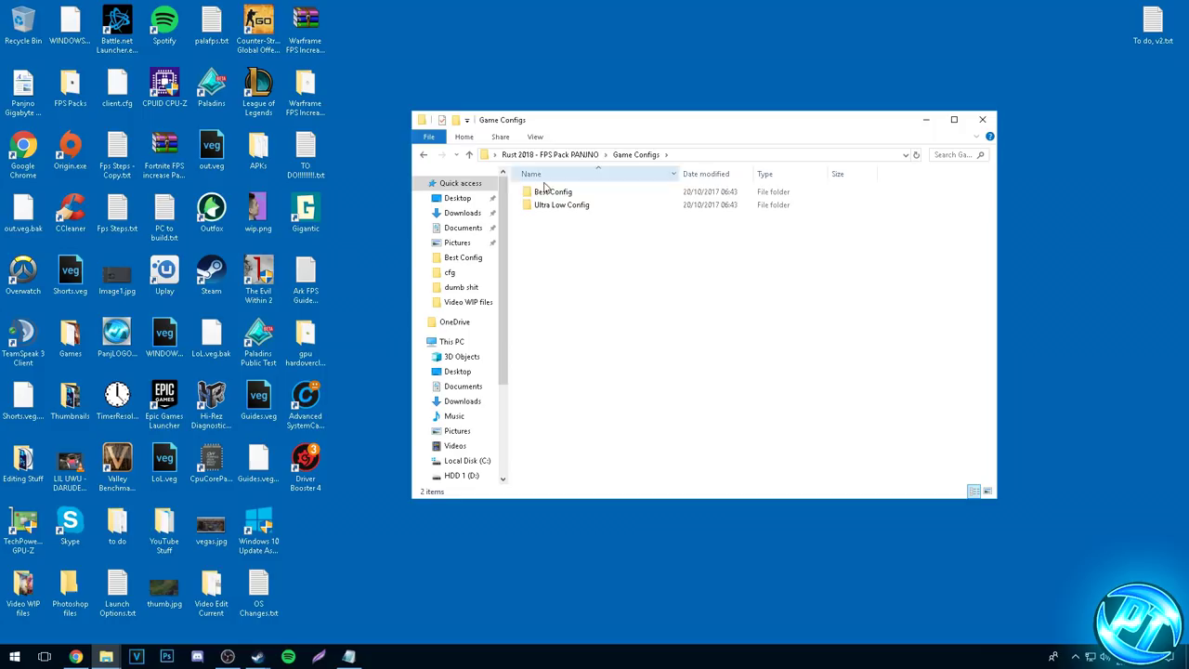
left_click(564, 194)
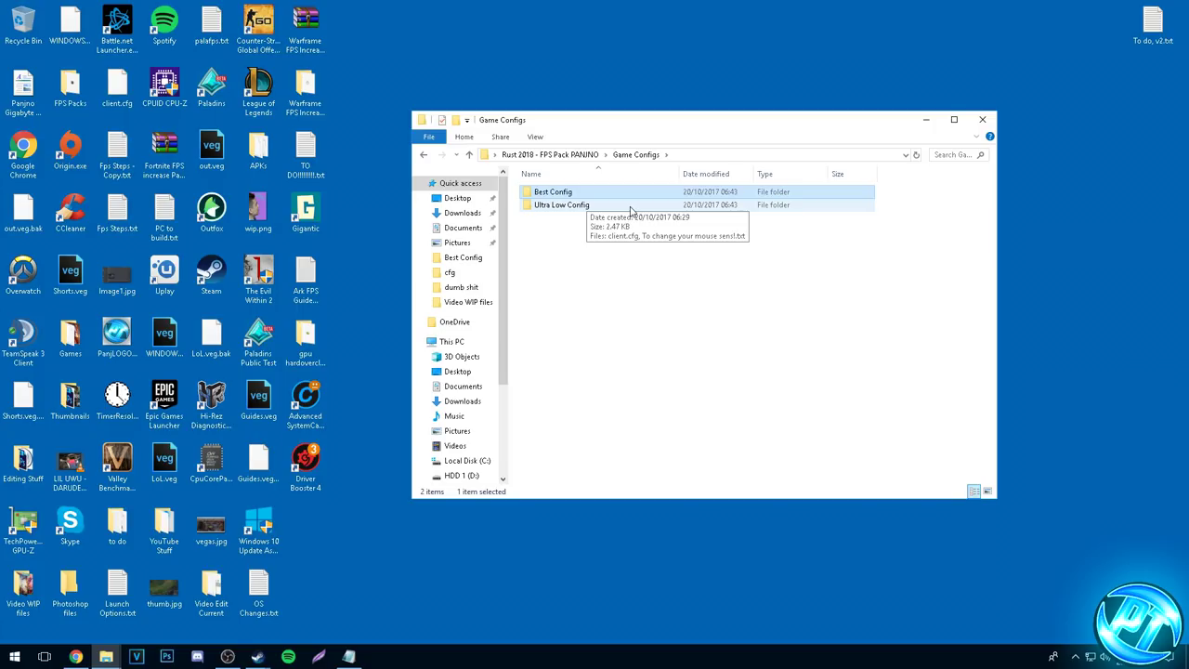
double_click(559, 193)
left_click(569, 193)
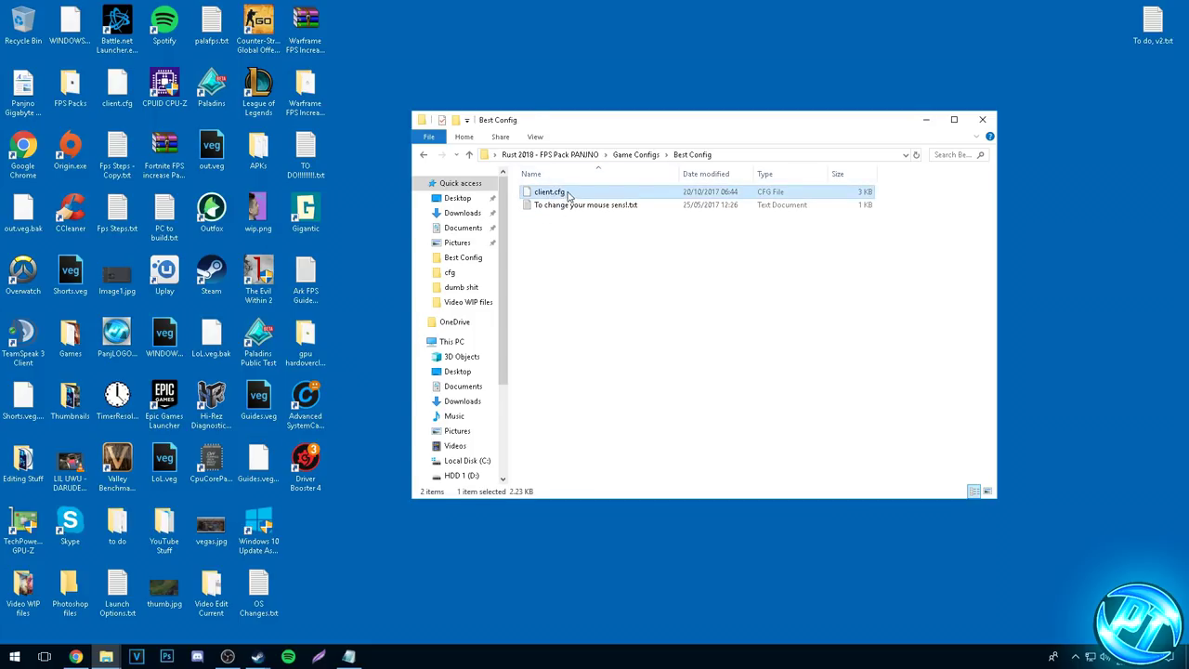
Read the input.sensitivity instructions in the "To change your mouse sens!.txt" note, and close it.
double_click(580, 204)
left_click_drag(796, 261, 438, 237)
left_click(797, 263)
left_click_drag(796, 263, 579, 237)
left_click_drag(679, 238, 567, 238)
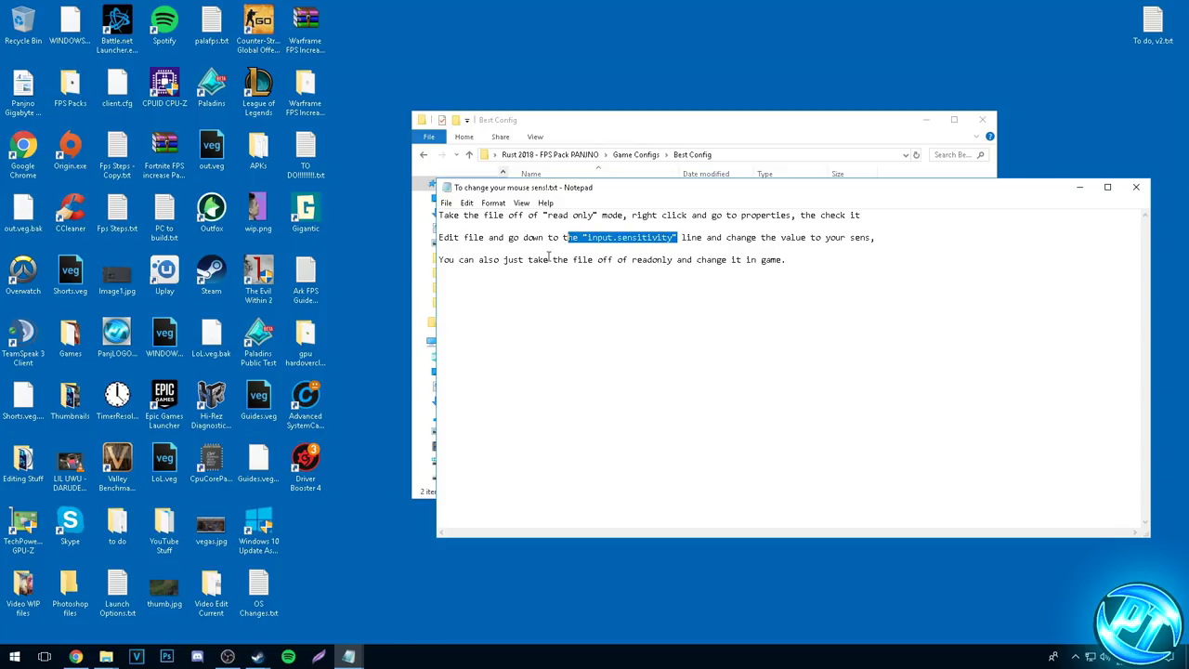
left_click(1134, 187)
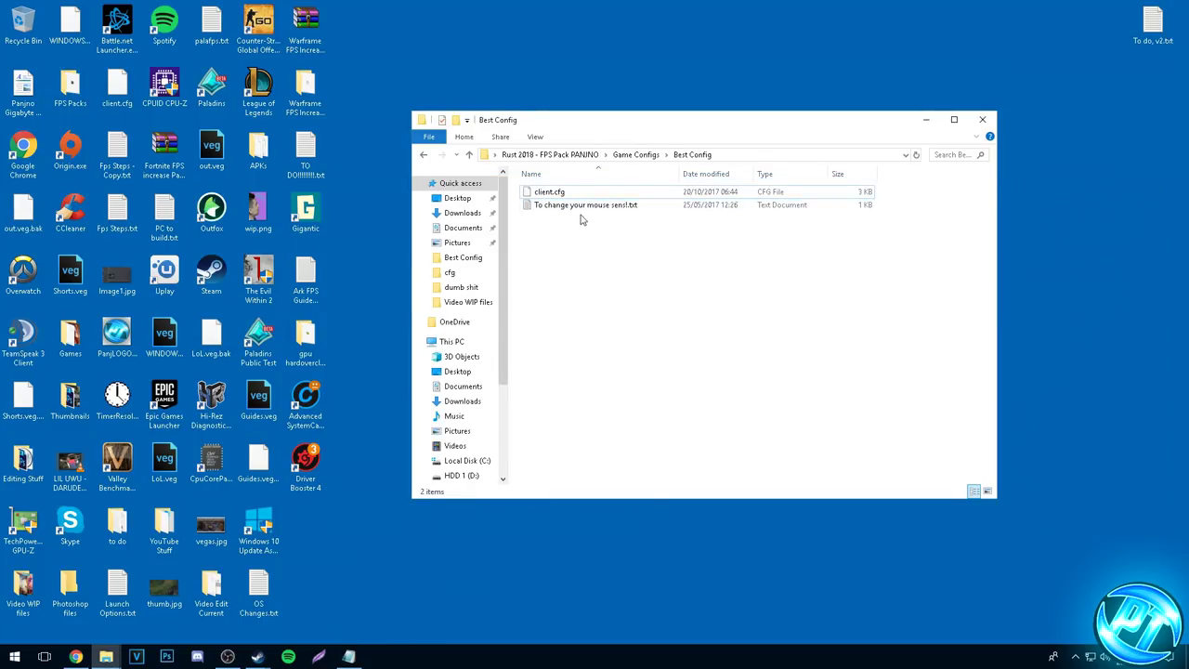
Select client.cfg in Best Config, switch to Steam, browse Rust's local game files and open their cfg folder.
left_click(572, 191)
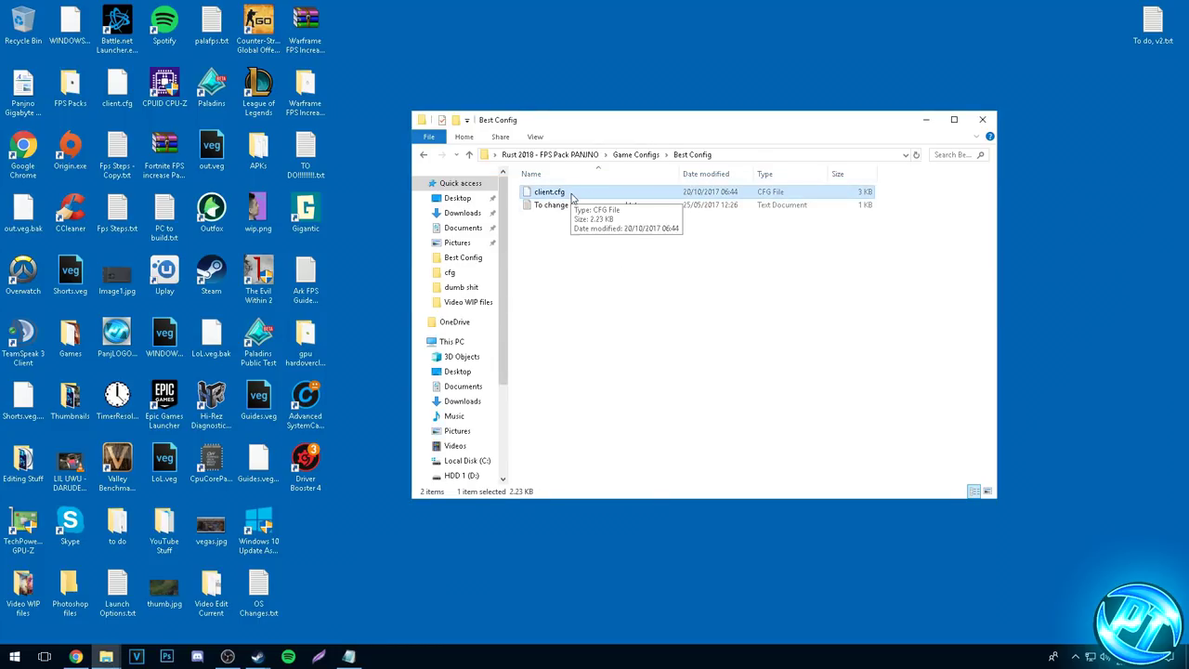
left_click(257, 656)
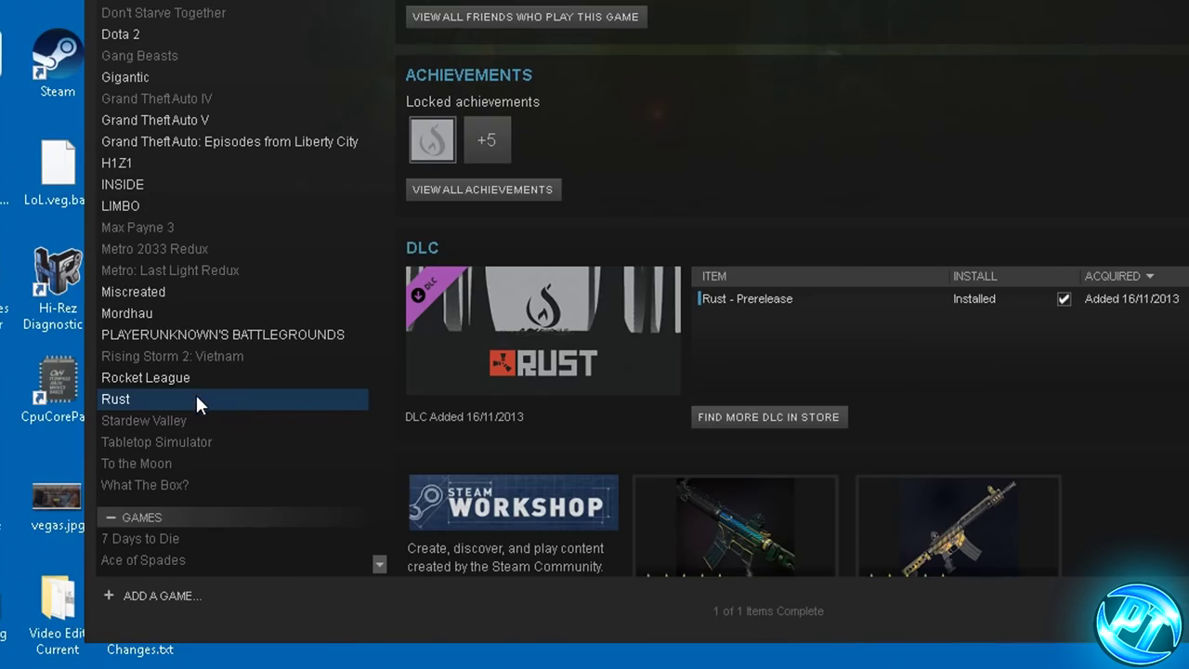
right_click(196, 394)
left_click(247, 382)
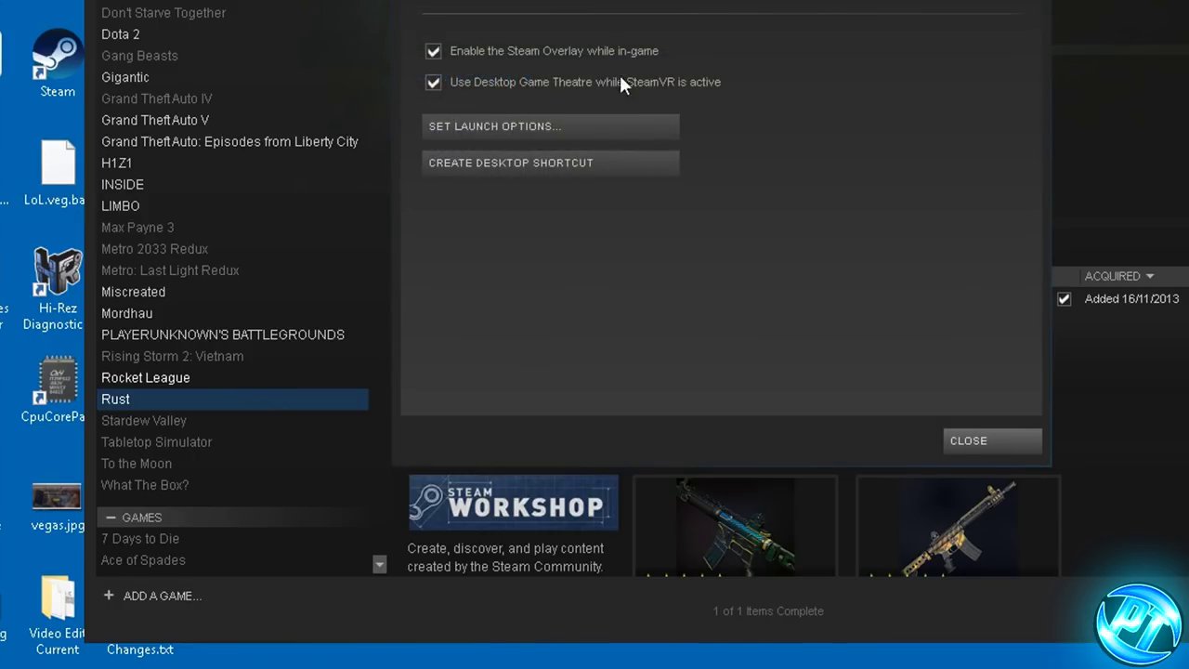
left_click(555, 161)
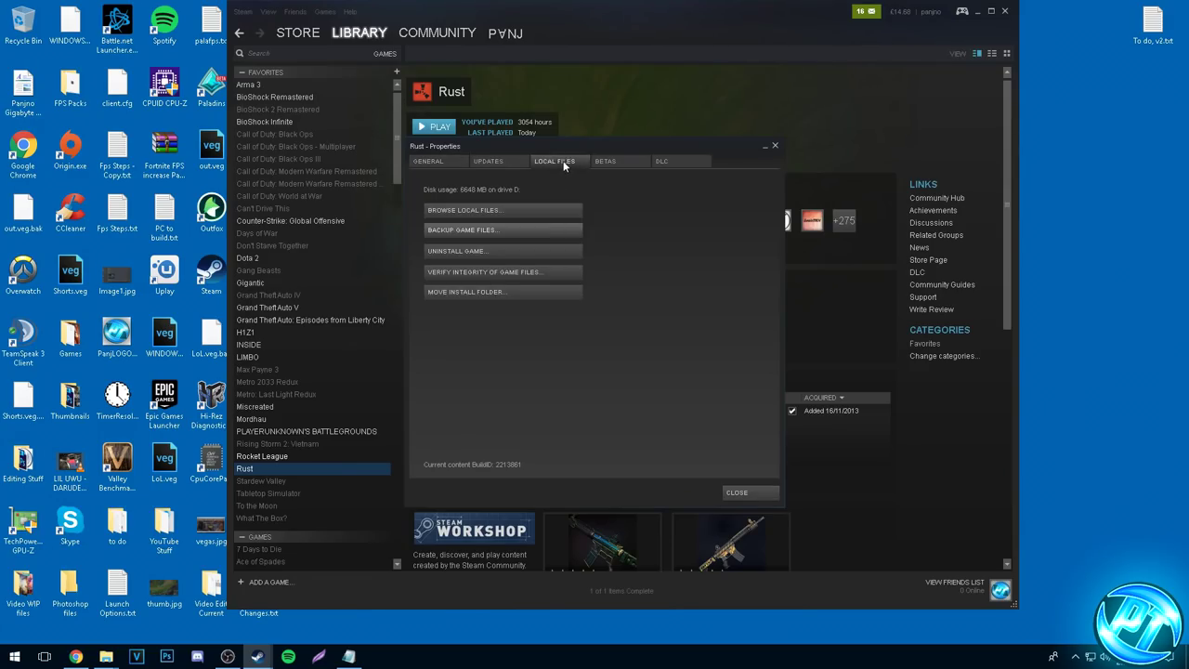
left_click(489, 210)
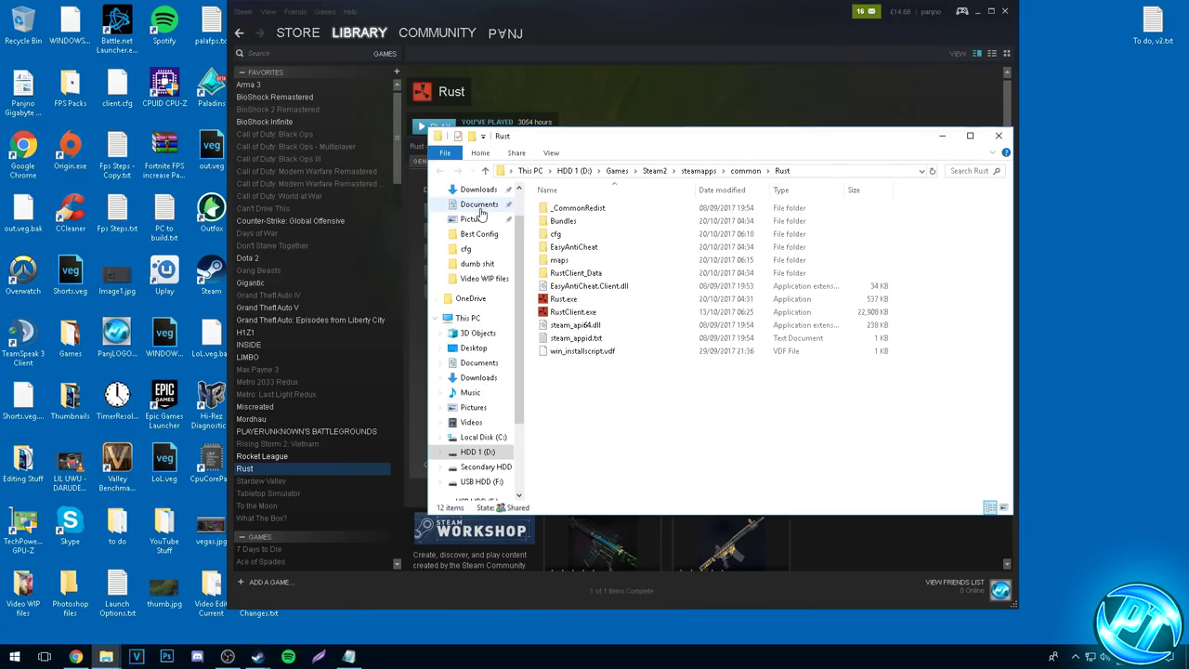
double_click(560, 234)
Replace client.cfg in Rust's cfg folder by deleting the existing file and copying in the one from Best Config.
left_click(563, 210)
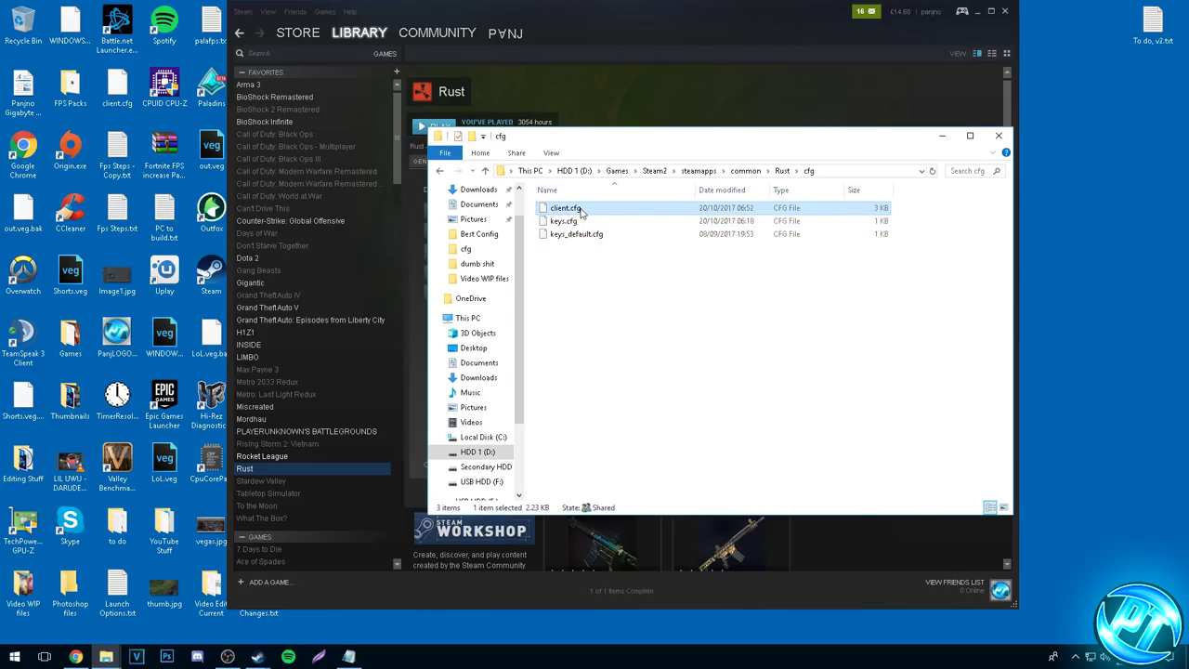
right_click(578, 210)
left_click(621, 473)
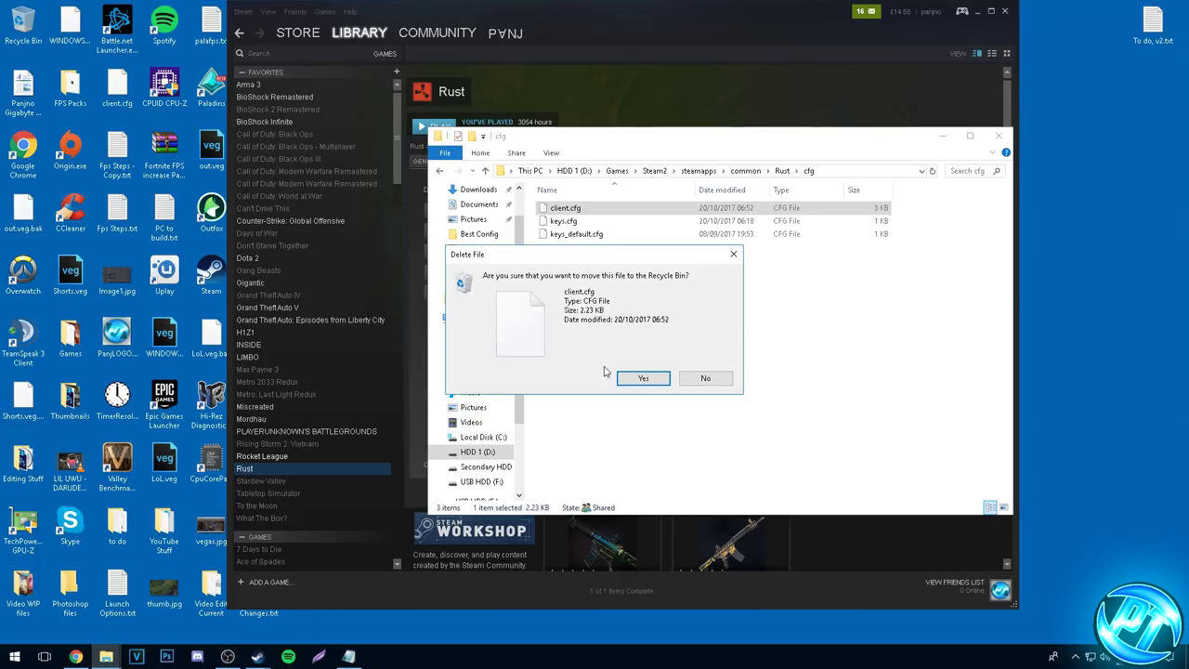
left_click(641, 376)
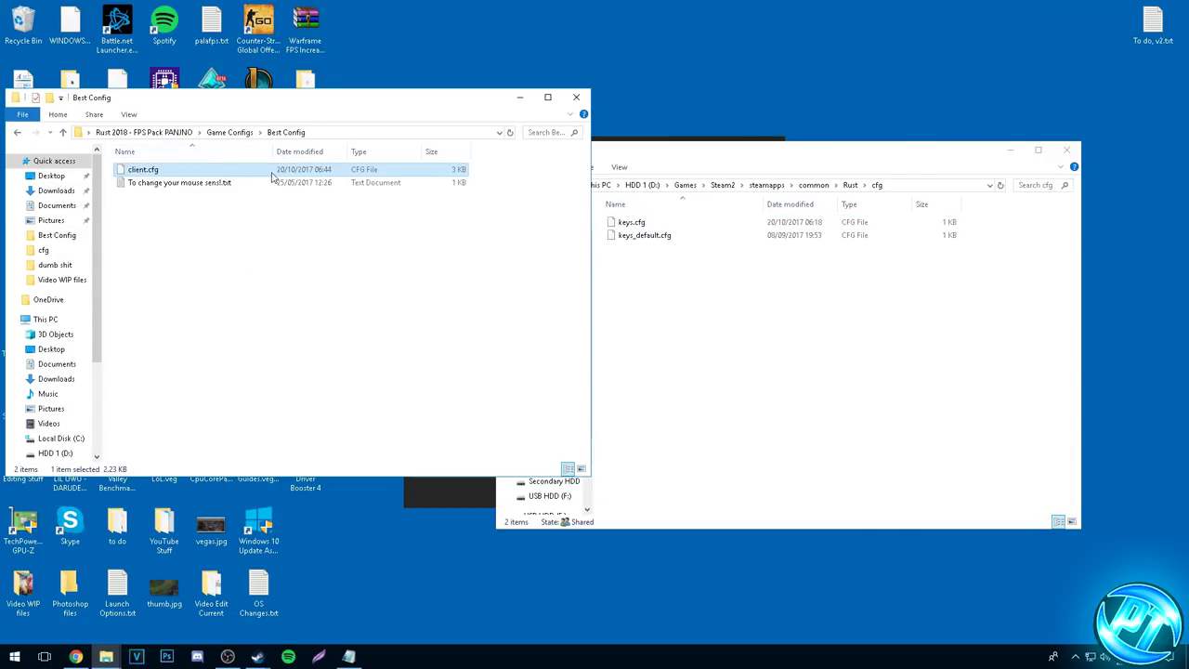
left_click_drag(229, 170, 591, 322)
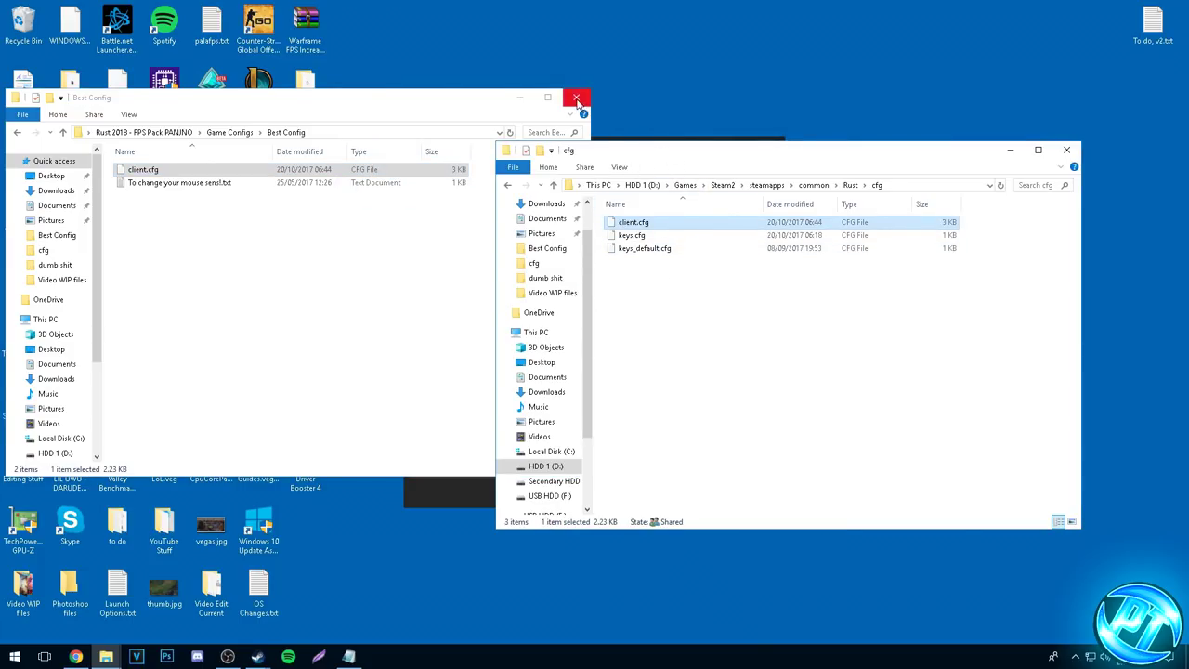
key("super+d")
Return to Steam and open Rust's install folder from the game's properties.
left_click(257, 656)
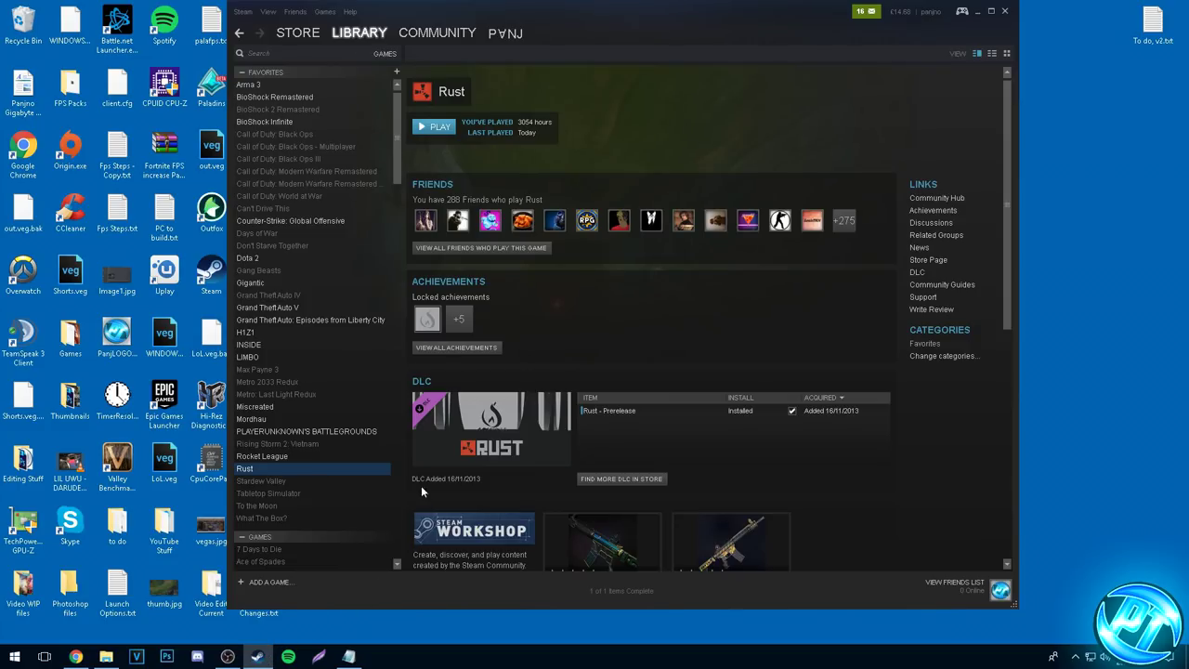
right_click(271, 466)
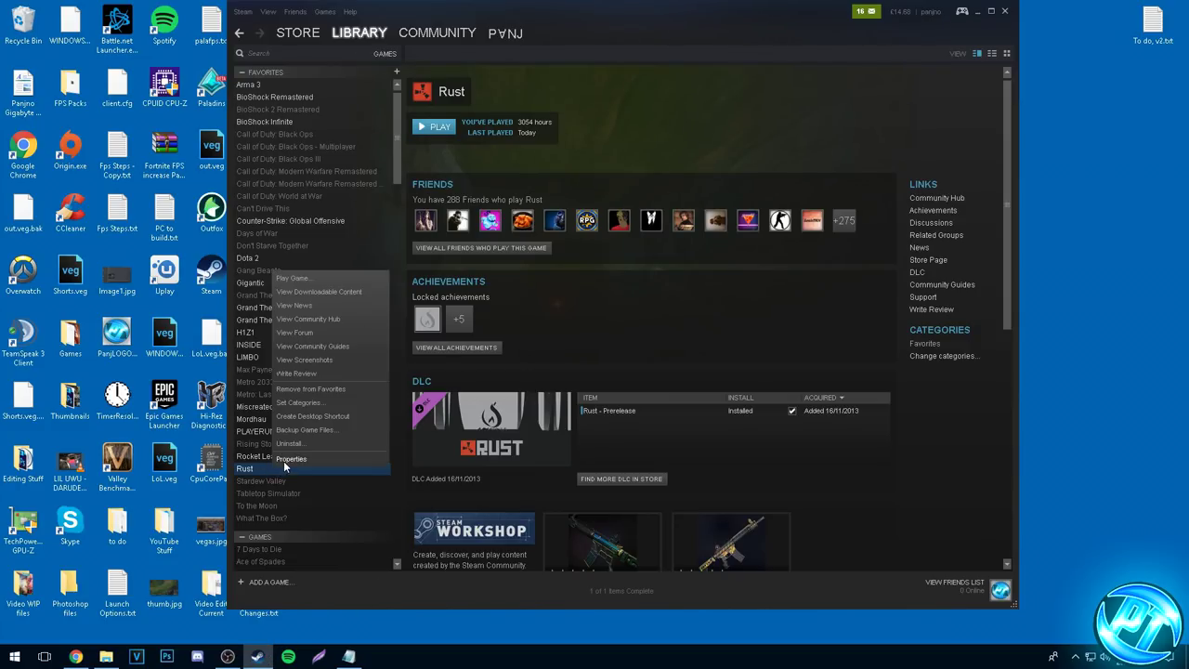
left_click(292, 458)
left_click(557, 164)
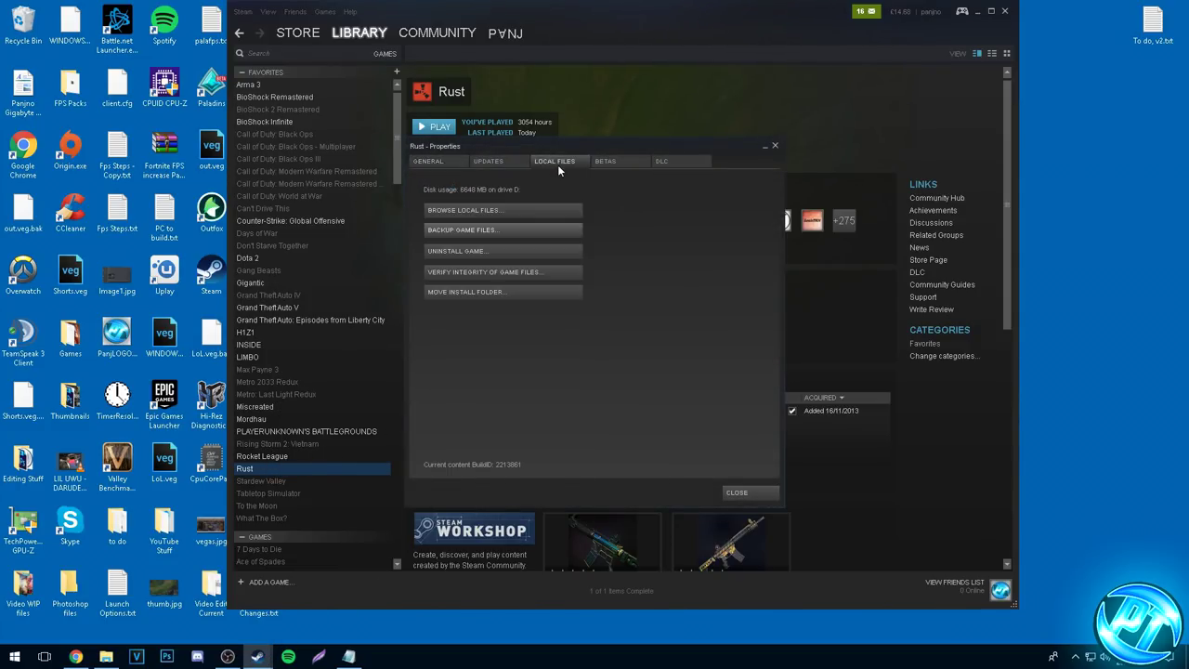
left_click(483, 207)
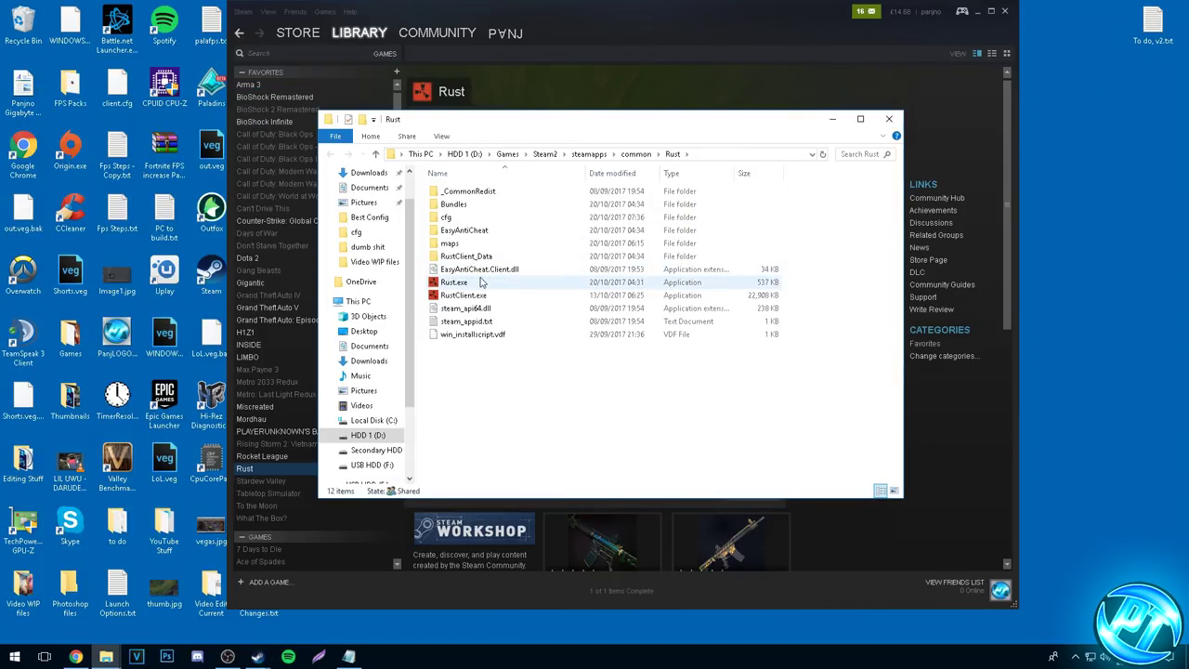
Open the compatibility settings in the properties of Rust.exe.
right_click(471, 284)
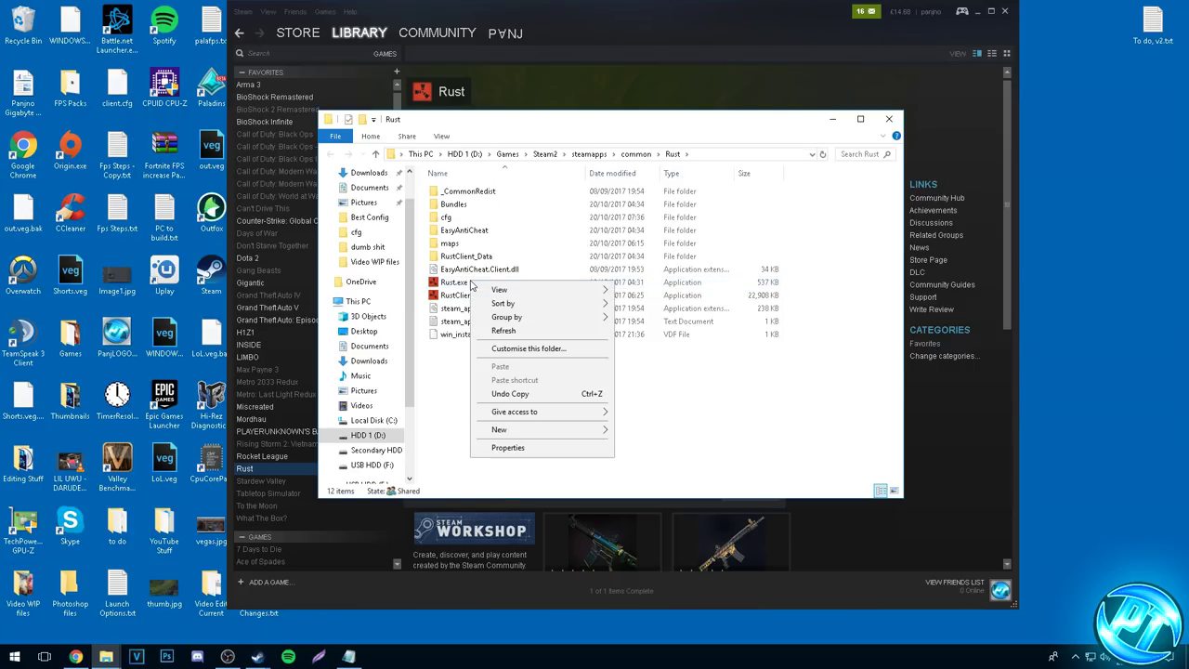
left_click(453, 283)
right_click(456, 283)
left_click(498, 629)
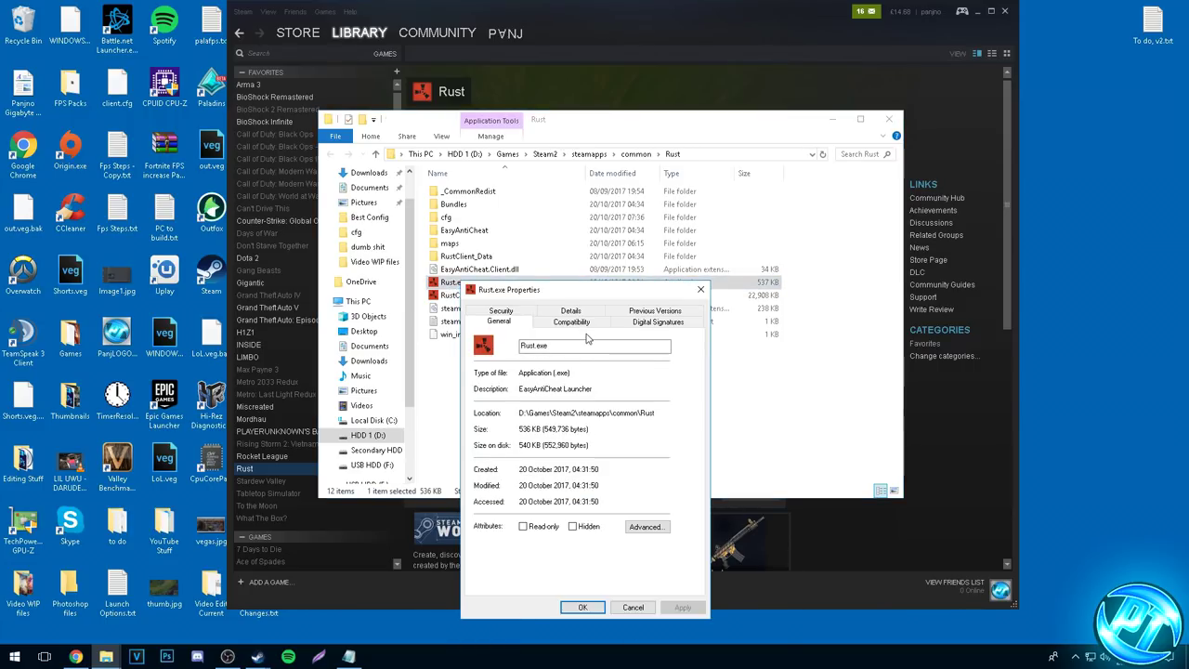
left_click(595, 221)
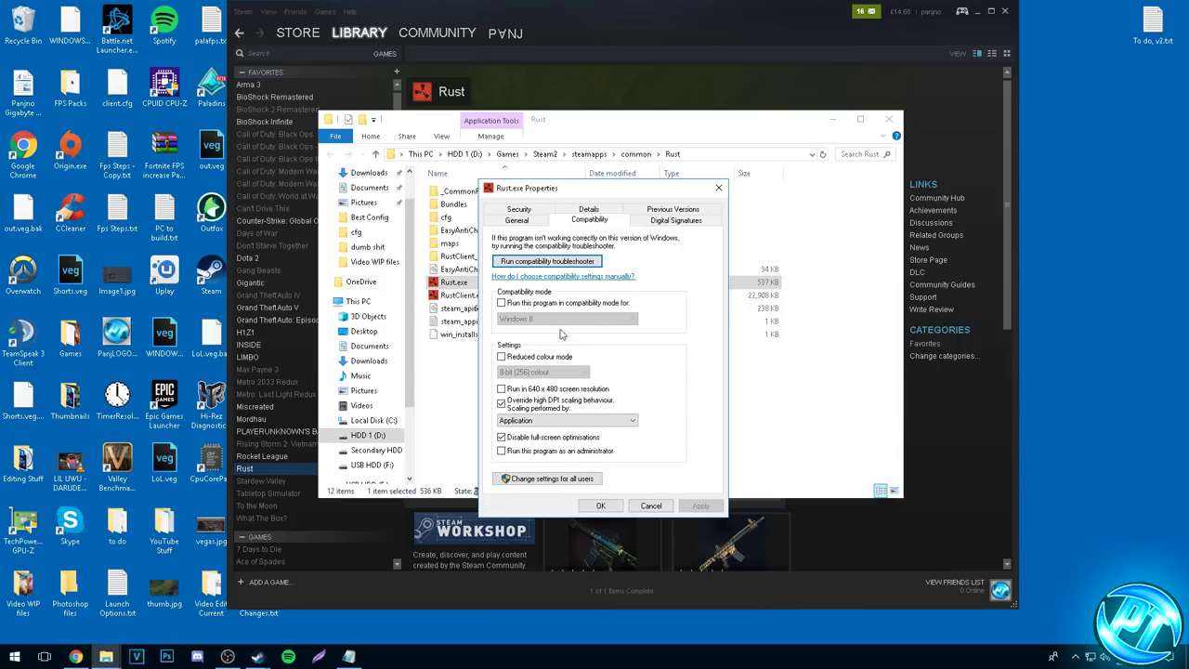
Override Rust.exe's high DPI scaling with scaling performed by Application, disable full-screen optimisations, and apply the settings.
left_click(526, 409)
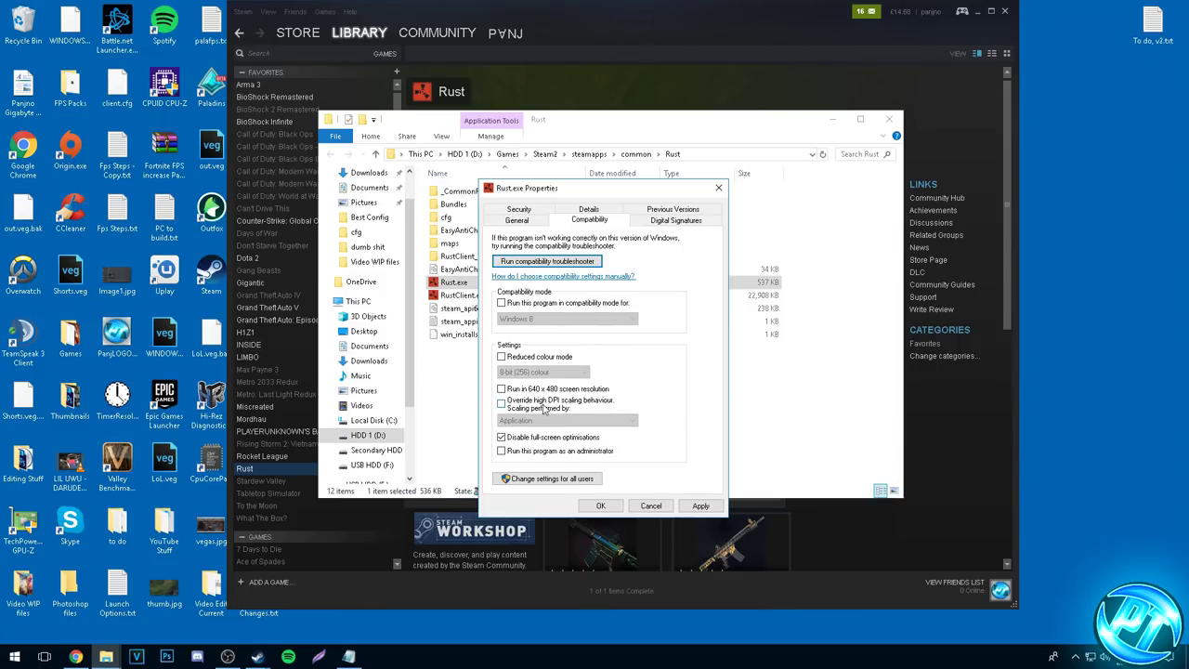
left_click(534, 411)
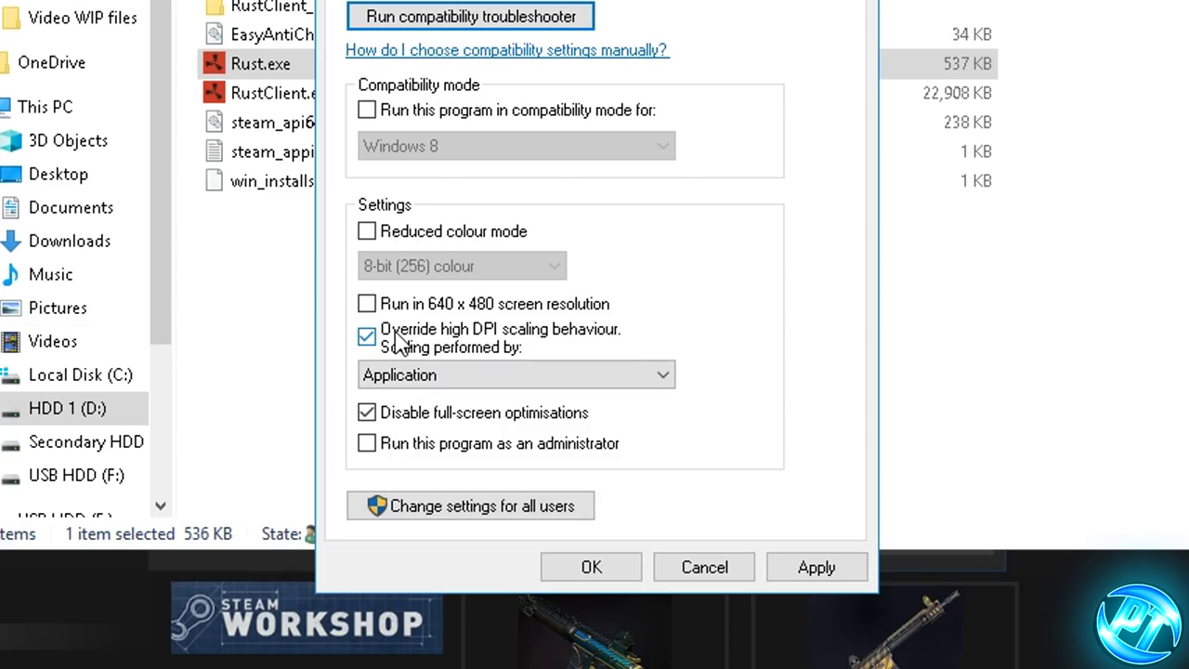
left_click(518, 420)
left_click(522, 425)
left_click(386, 417)
left_click(409, 422)
left_click(817, 568)
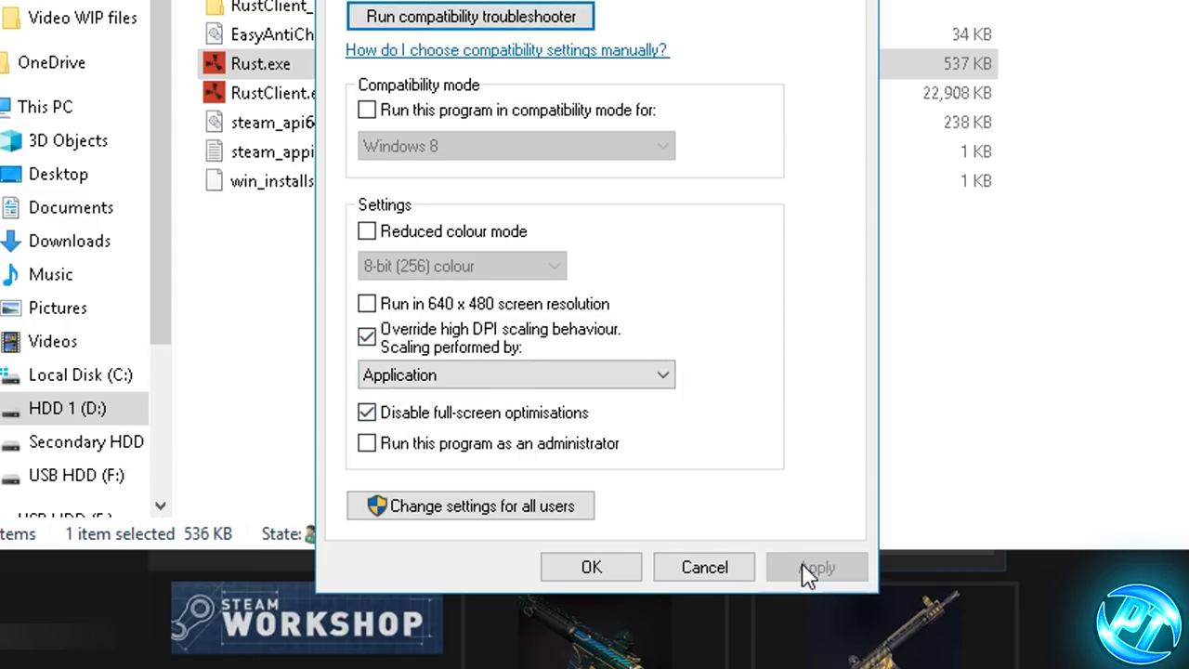
left_click(623, 570)
Open the compatibility settings in the properties of RustClient.exe.
left_click(296, 95)
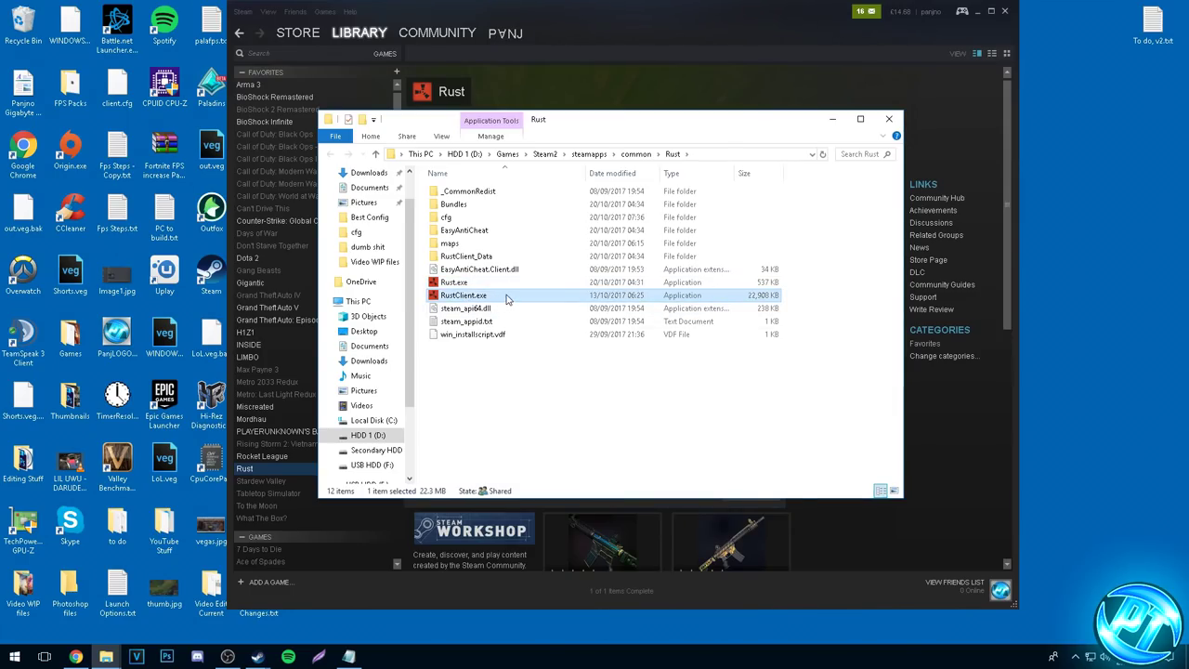
right_click(512, 295)
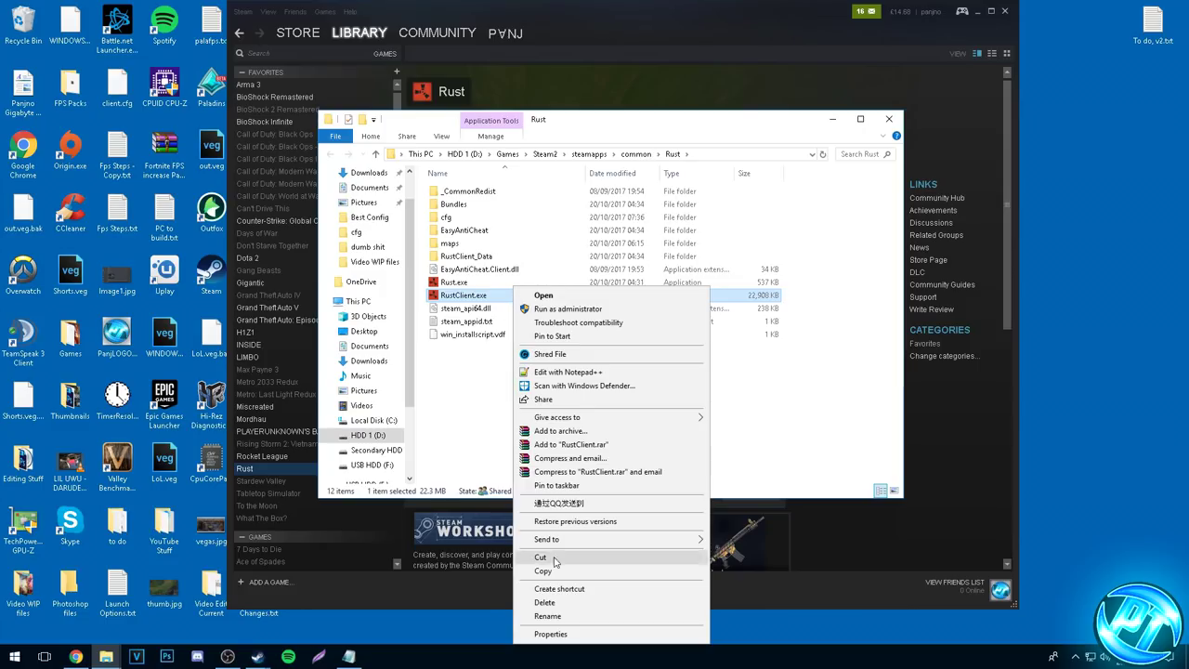
left_click(551, 633)
left_click(623, 337)
Apply the same high DPI scaling and full-screen optimisation settings to RustClient.exe as for Rust.exe, and close the install folder.
left_click_drag(621, 307, 627, 218)
left_click(596, 427)
left_click(564, 435)
left_click(561, 465)
left_click(744, 534)
left_click(644, 535)
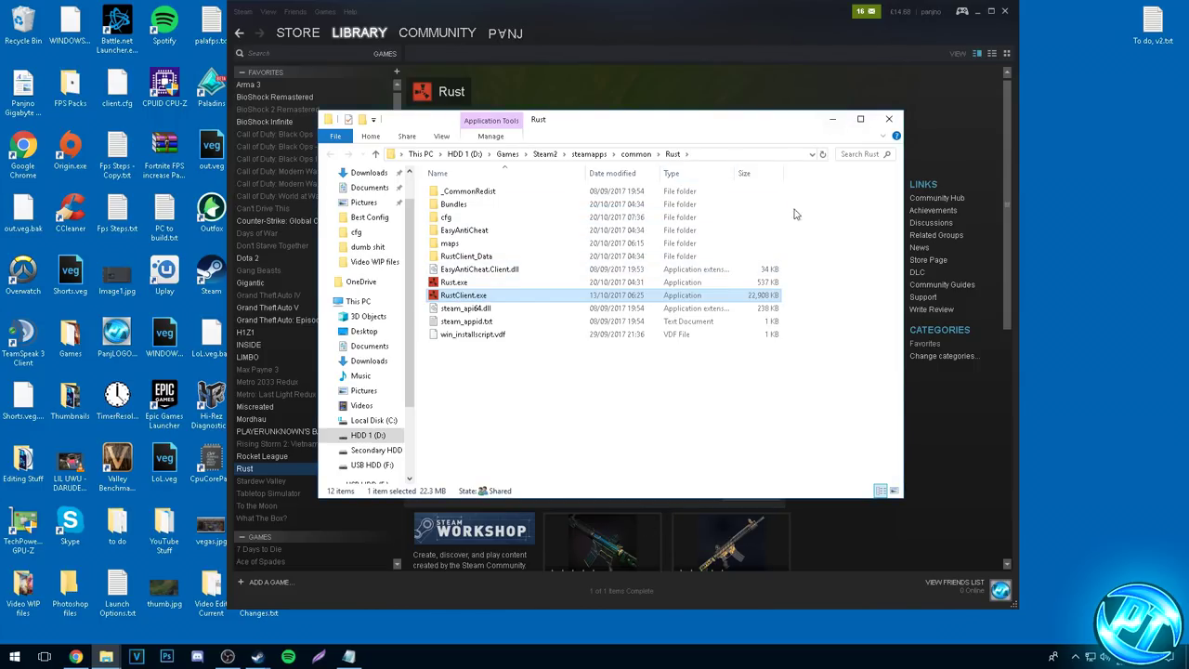
left_click(889, 119)
left_click(775, 148)
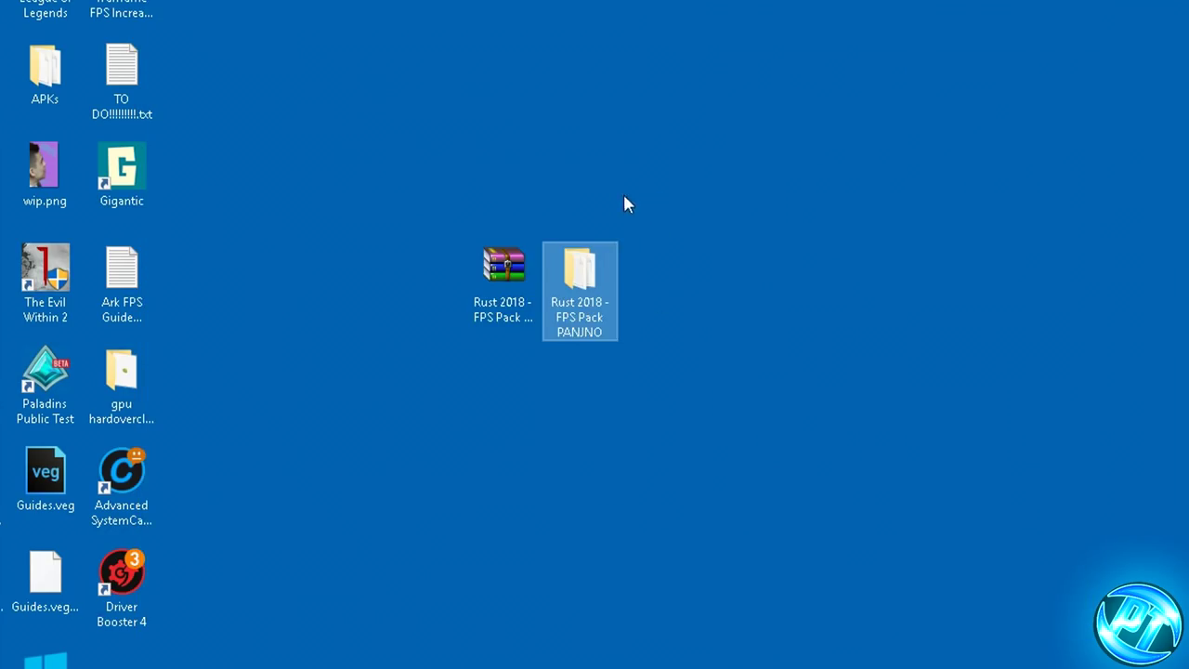
Open Launch parameters!.txt from the Rust 2018 FPS Pack folder and copy the line "-high -malloc=system -nolog".
double_click(579, 272)
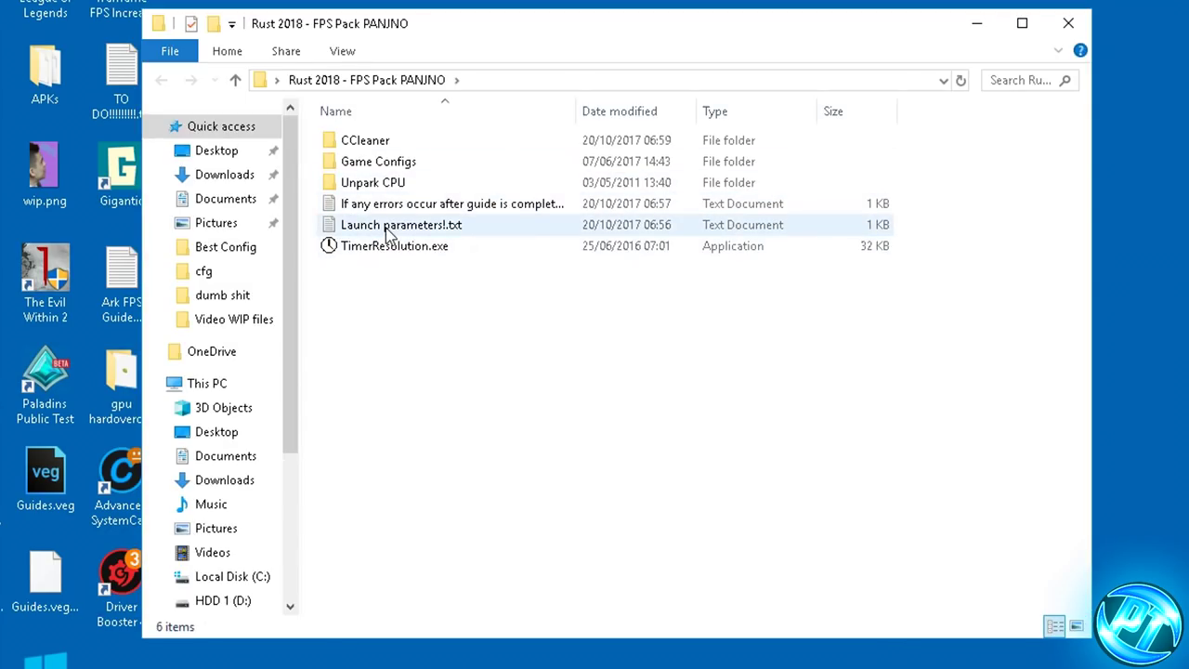
double_click(425, 231)
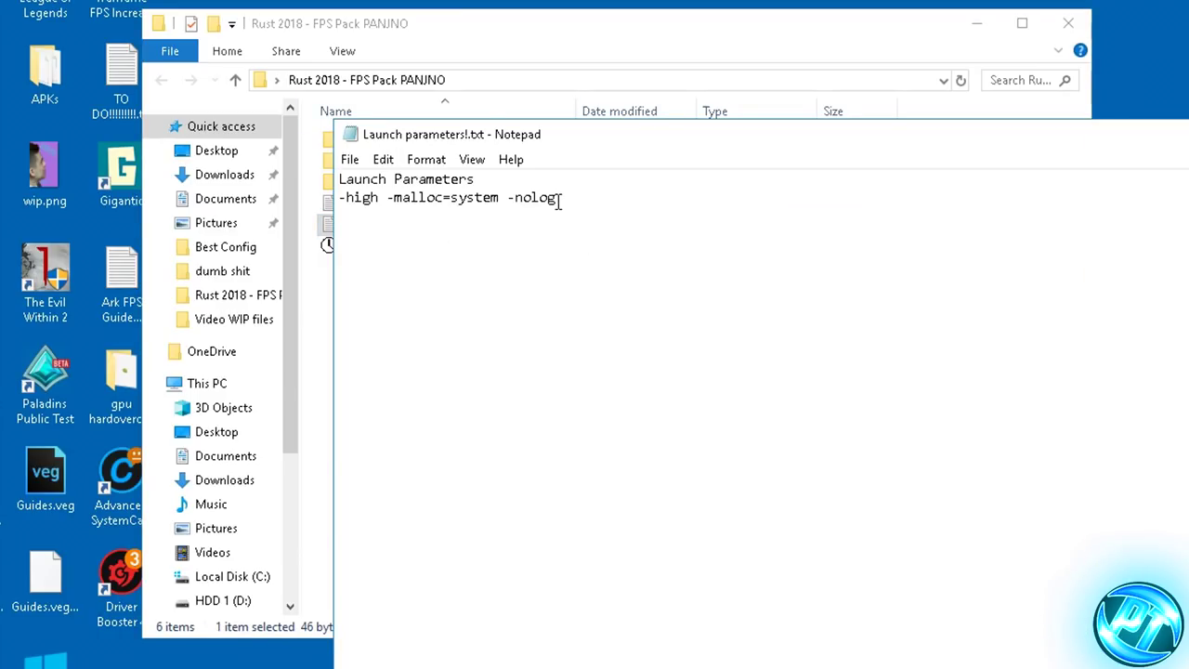
left_click_drag(561, 201, 338, 205)
right_click(372, 197)
left_click(424, 268)
left_click_drag(554, 196, 339, 196)
right_click(396, 201)
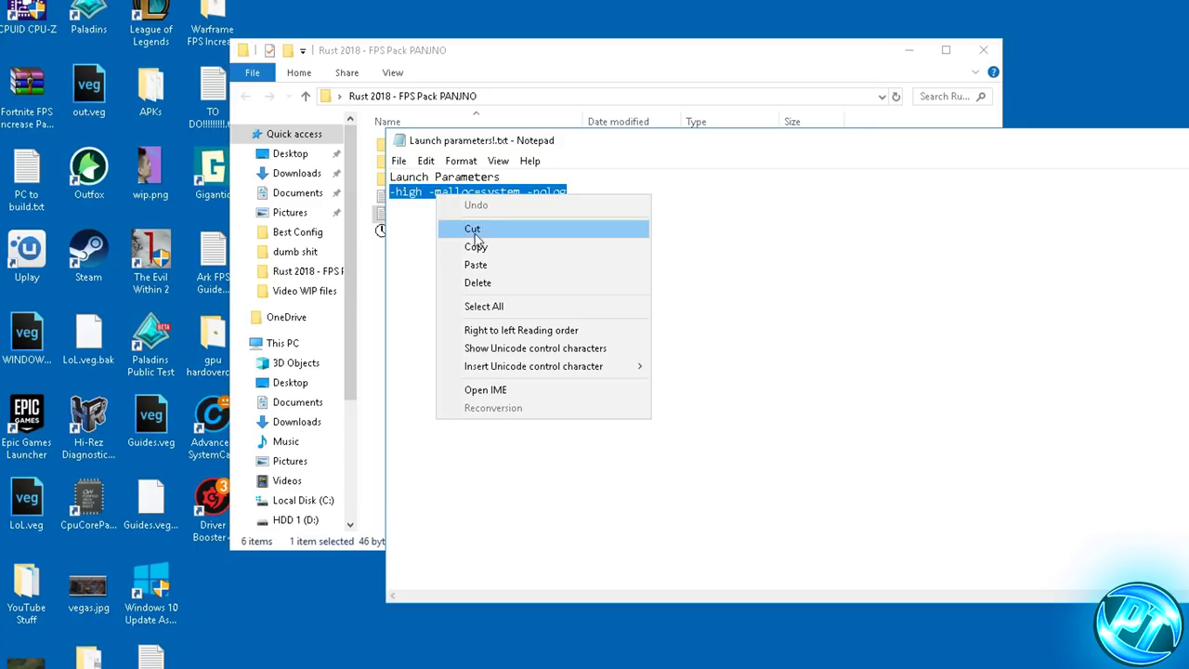
left_click(476, 247)
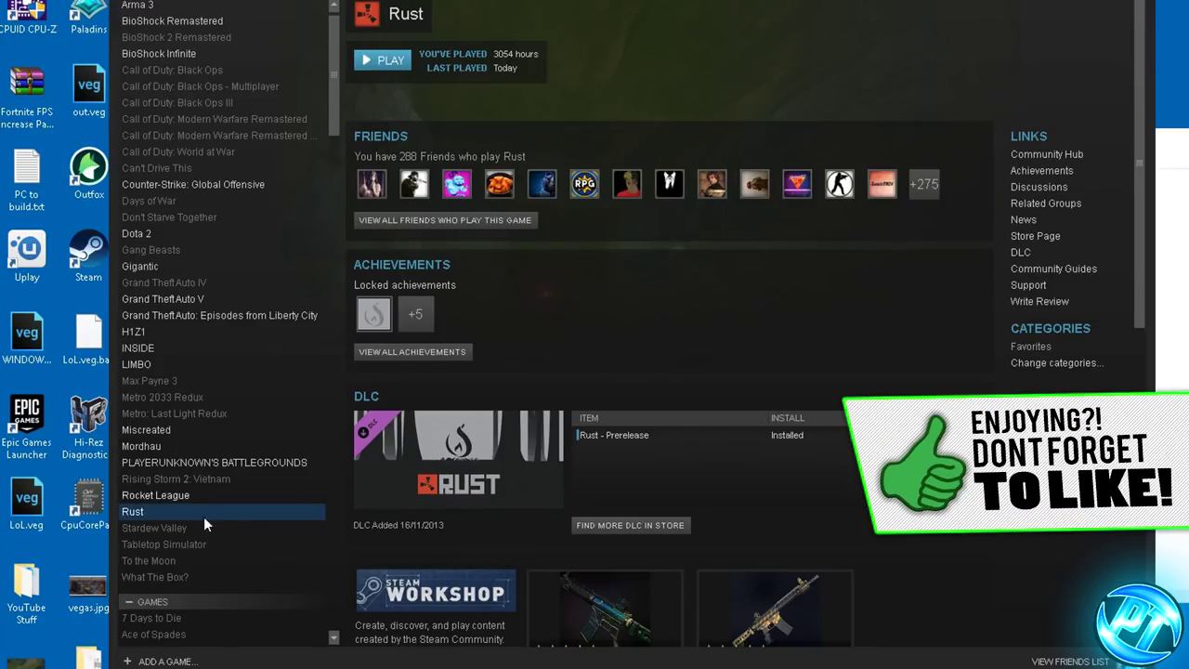
Open Rust's launch options from its Steam properties and enter "-high -malloc=system -nolog".
right_click(235, 511)
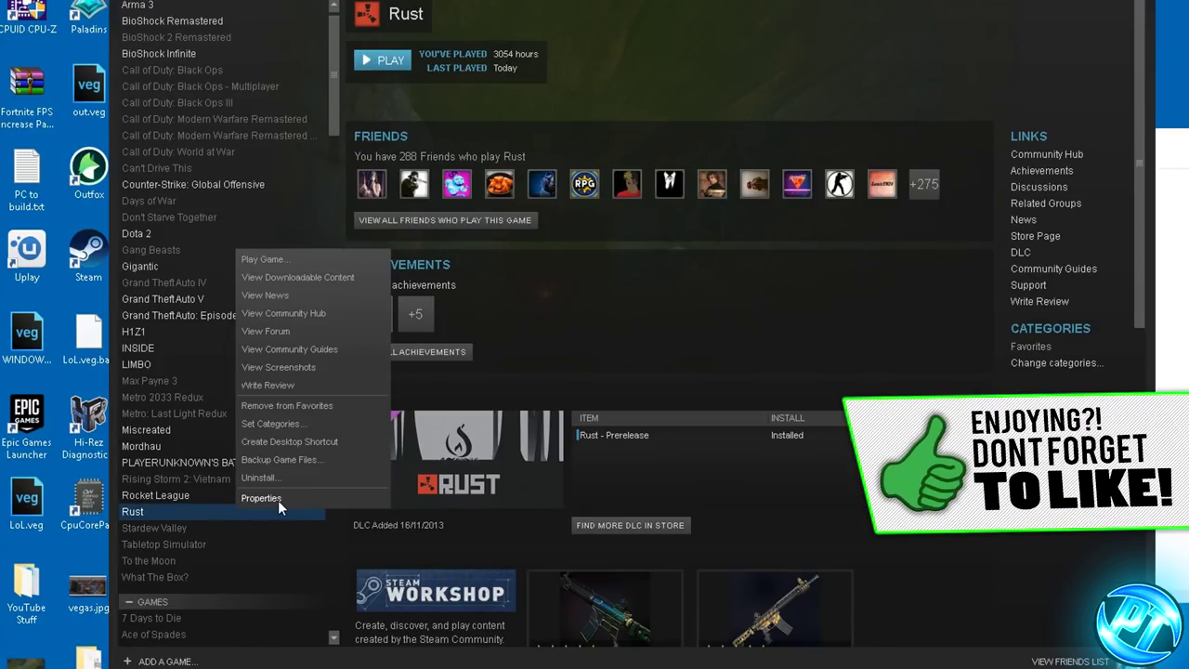
left_click(274, 499)
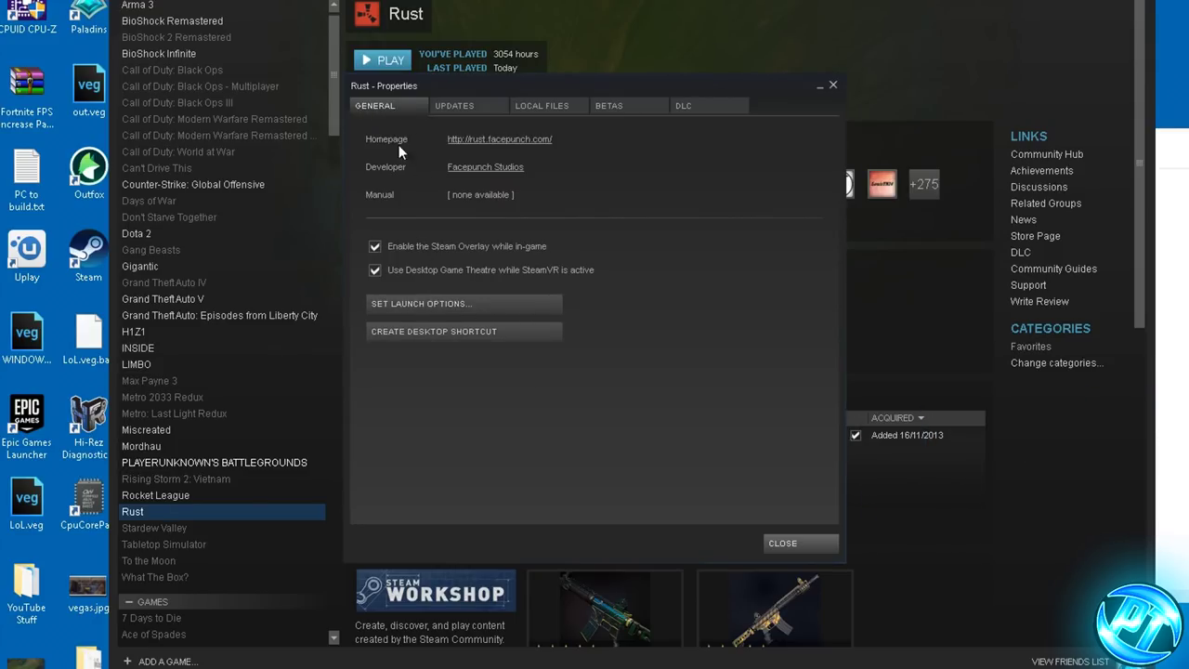
left_click(448, 305)
key("ctrl+a")
key("ctrl+v")
key("ctrl+a")
left_click(551, 329)
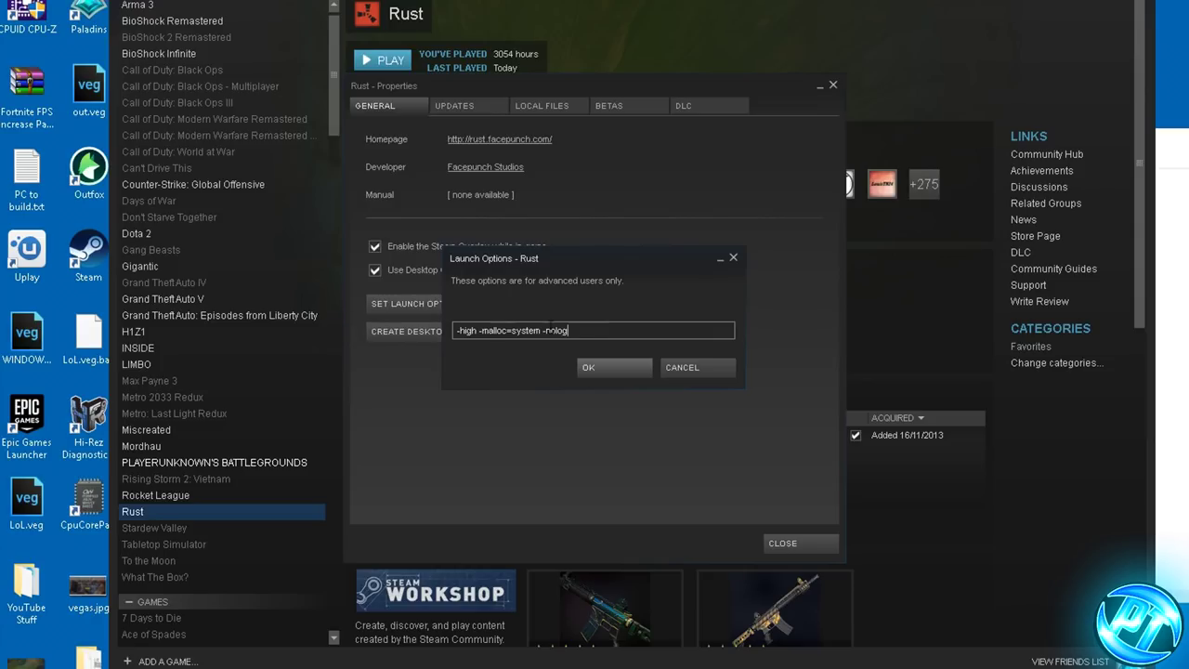
right_click(589, 334)
left_click(558, 337)
key("ctrl+a")
left_click(585, 330)
key("ctrl+a")
left_click(479, 334)
double_click(479, 334)
left_click_drag(478, 335, 549, 333)
left_click(585, 335)
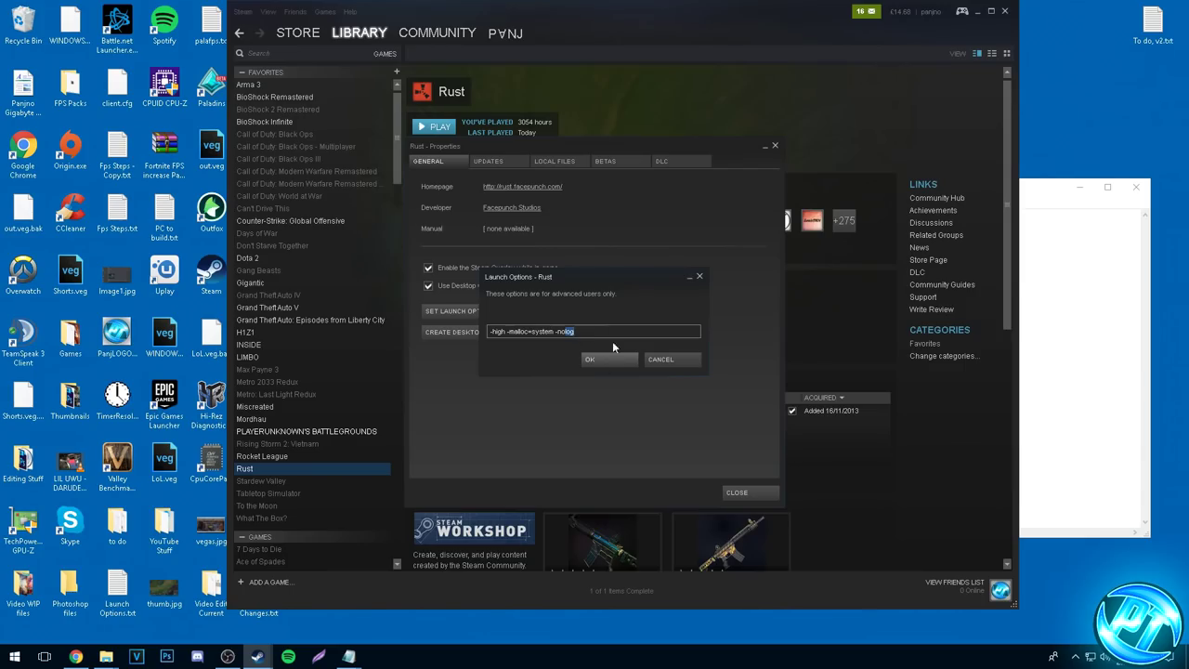
Save Rust's launch options, then minimise Steam and close the launch parameters file and the FPS Pack folder.
left_click(607, 367)
left_click(741, 492)
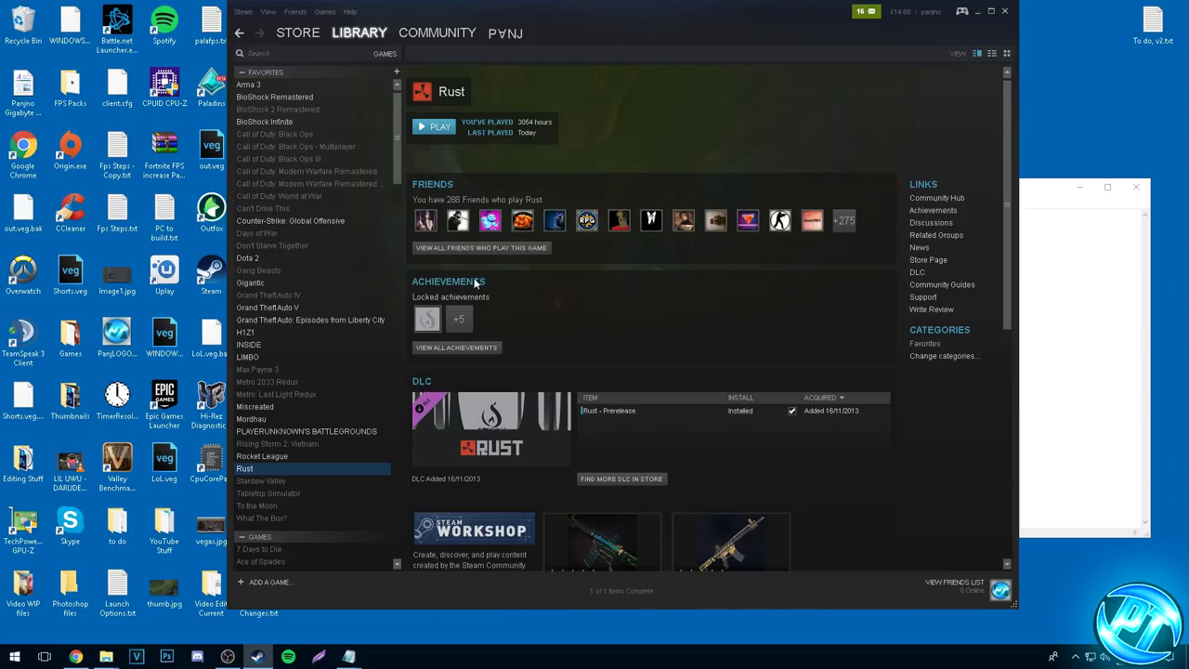
left_click(975, 10)
left_click(1136, 186)
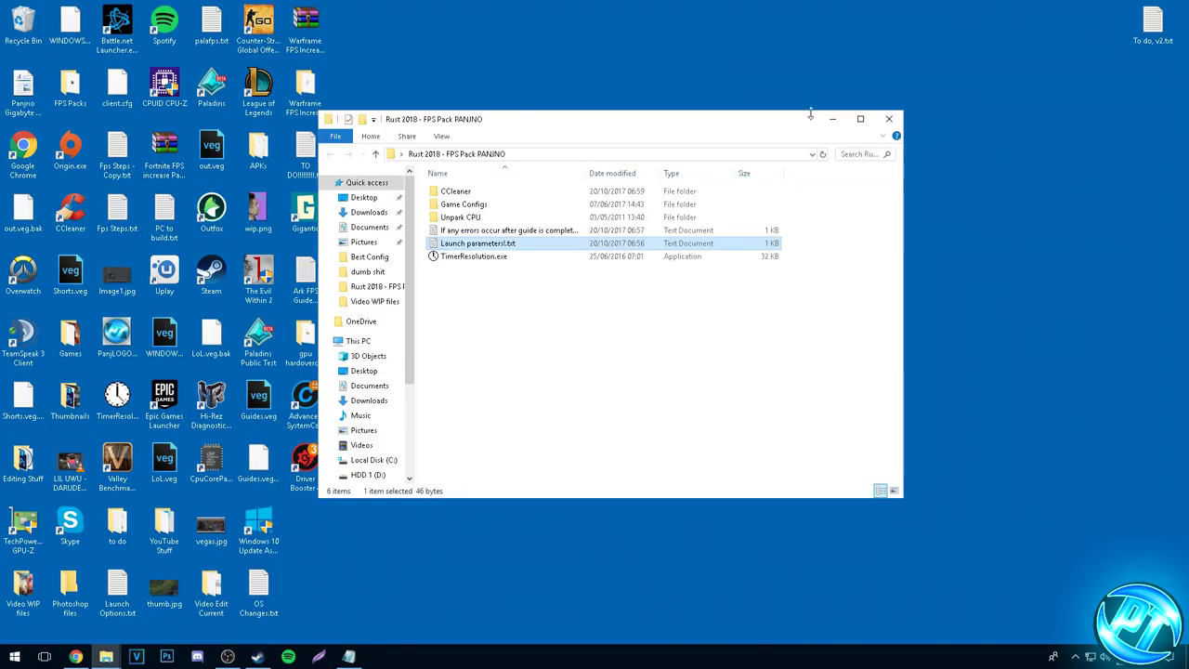
left_click(888, 119)
left_click(557, 290)
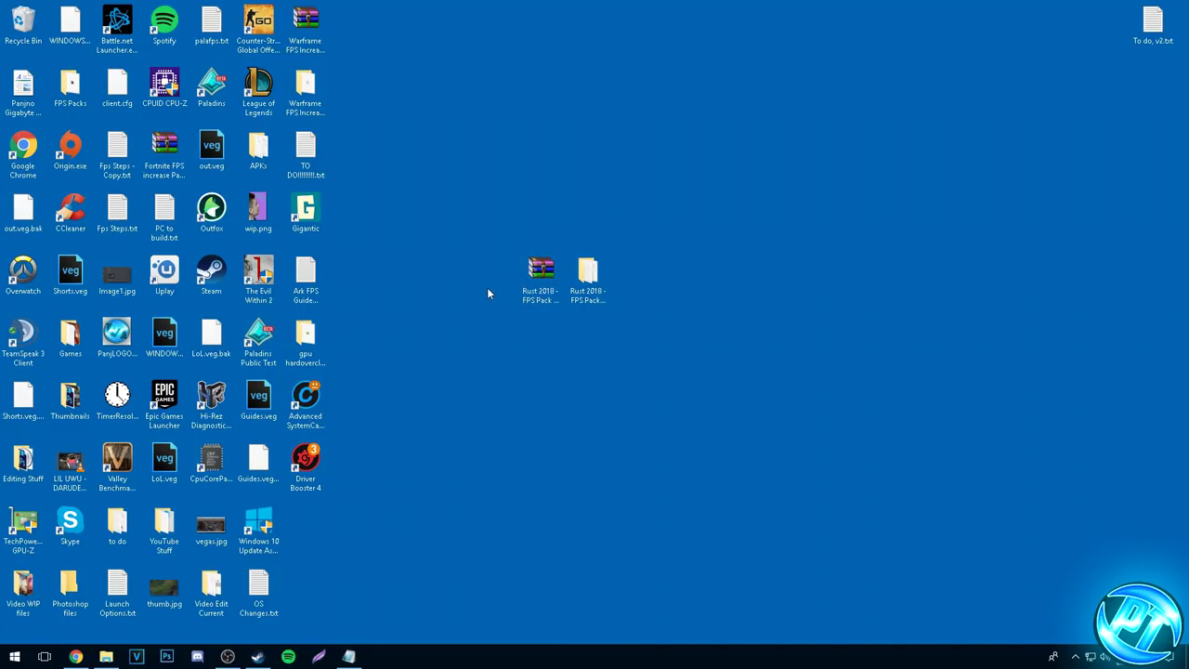
Disable the Steam Overlay, Big Picture Overlay and Desktop Game Theatre in Steam's In-Game settings, and close the Steam window.
left_click(257, 656)
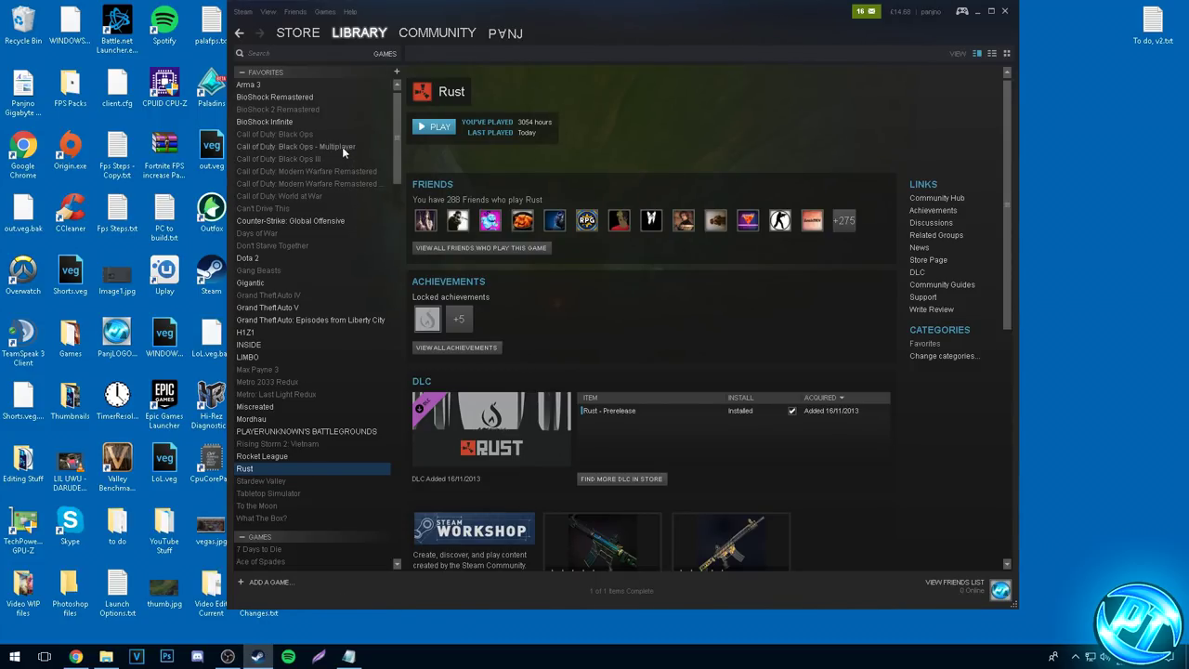
left_click(242, 11)
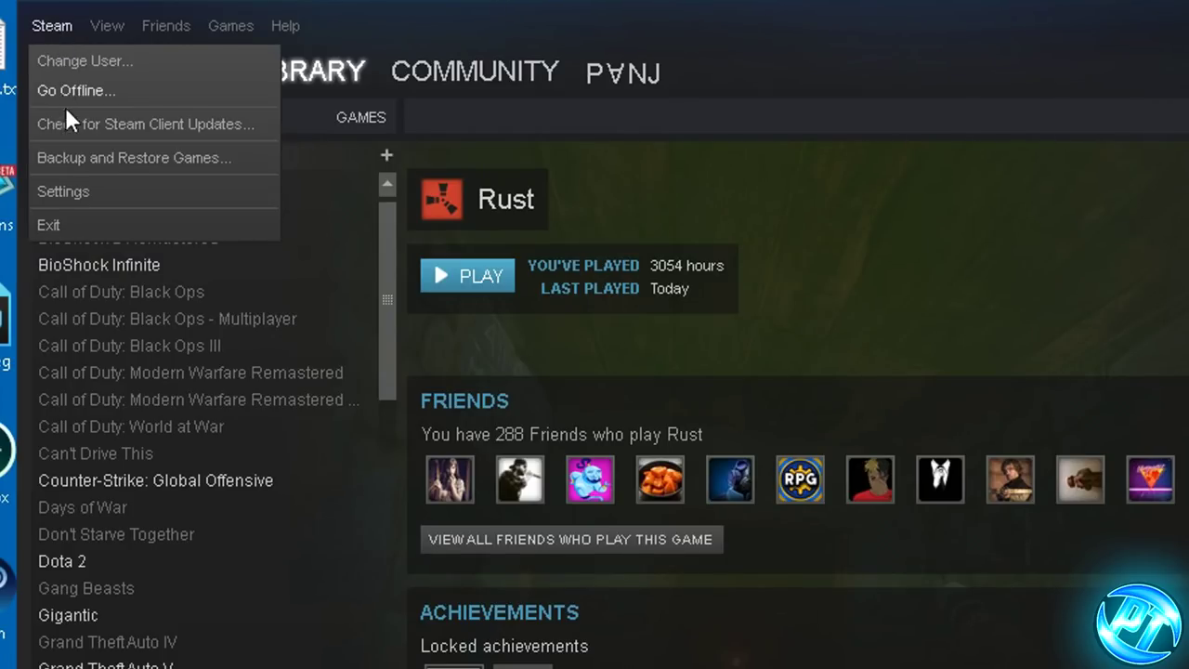
left_click(69, 192)
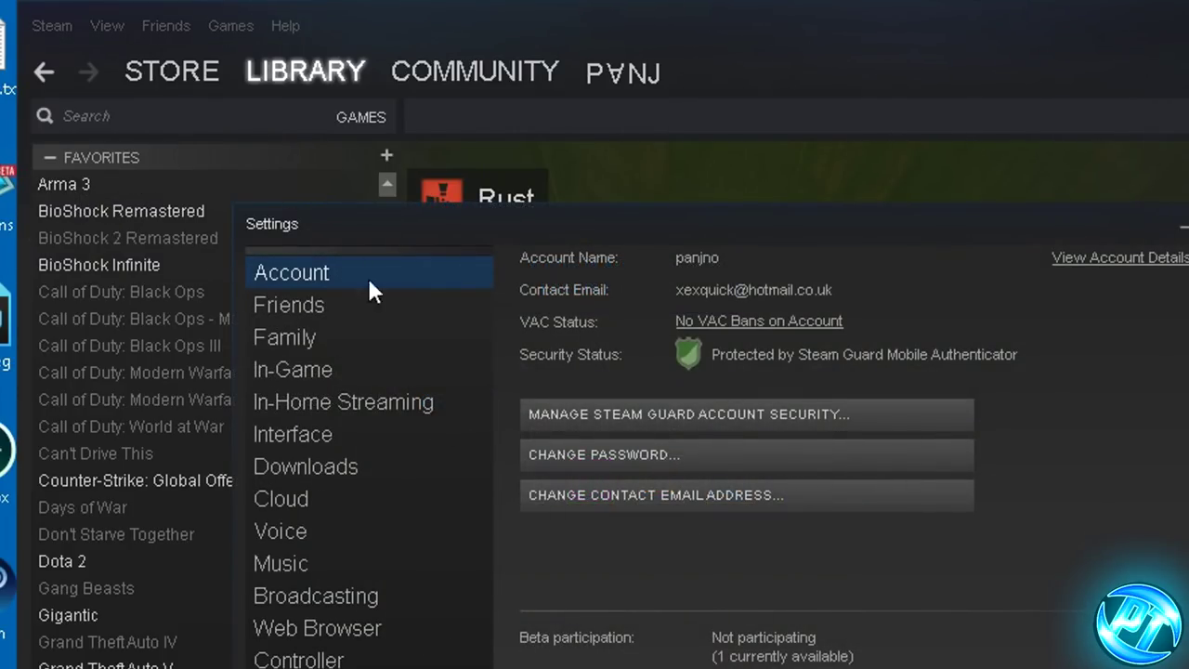
left_click(298, 367)
left_click(535, 400)
left_click(535, 371)
left_click(535, 345)
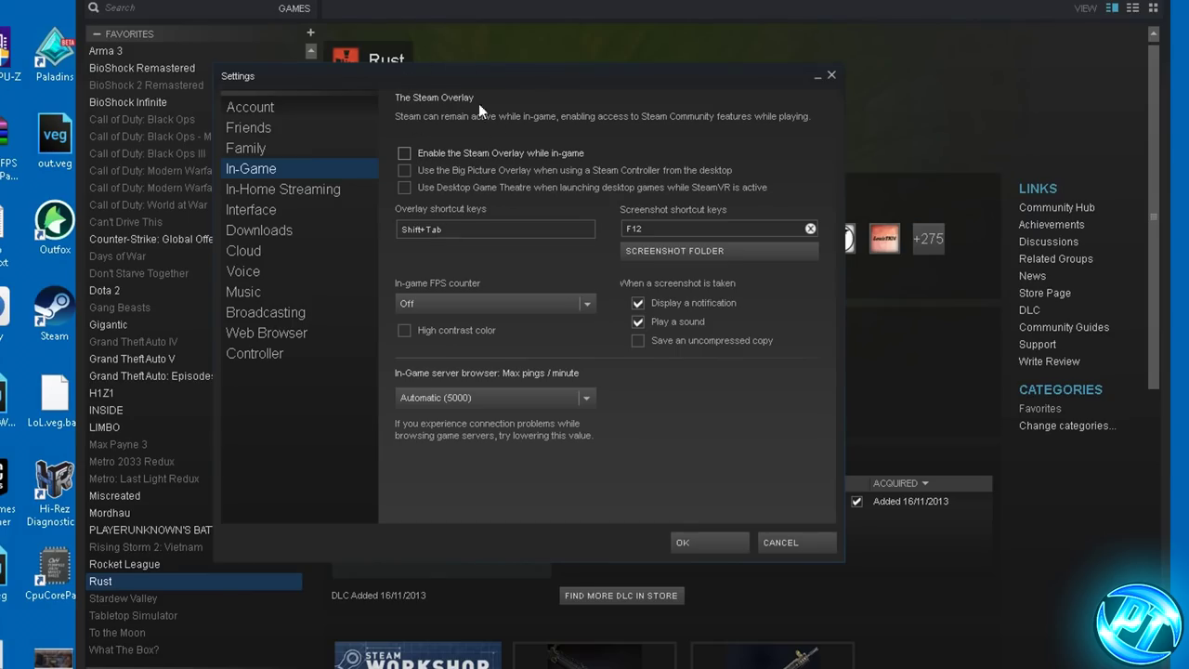
left_click(704, 548)
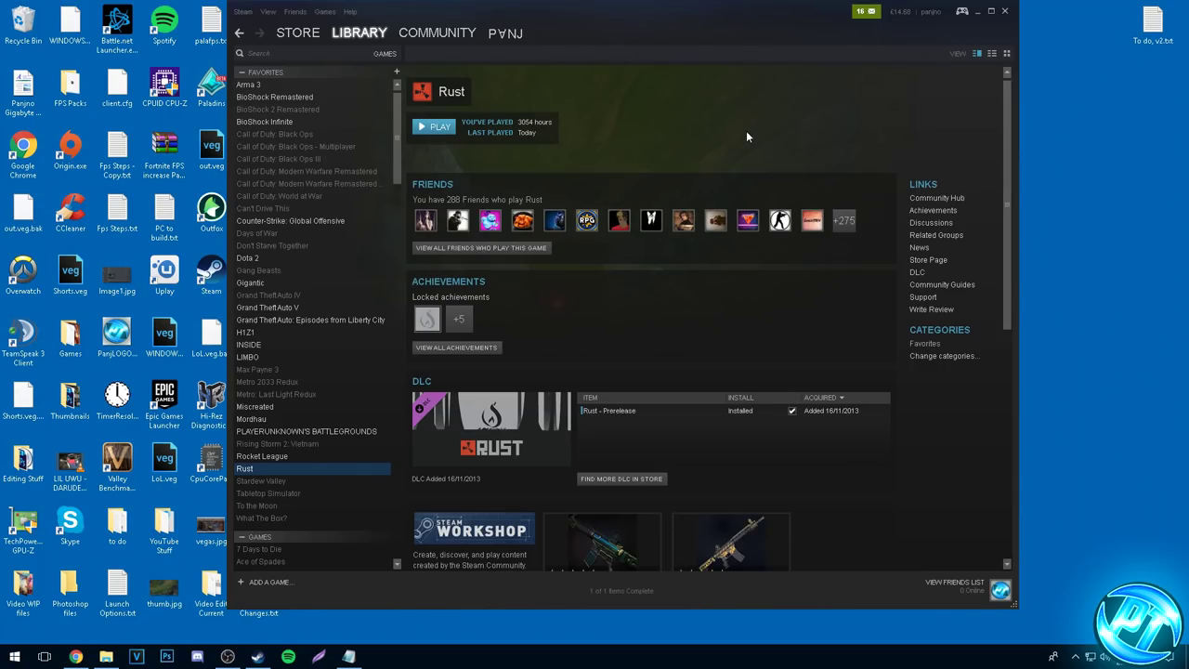
left_click(1005, 11)
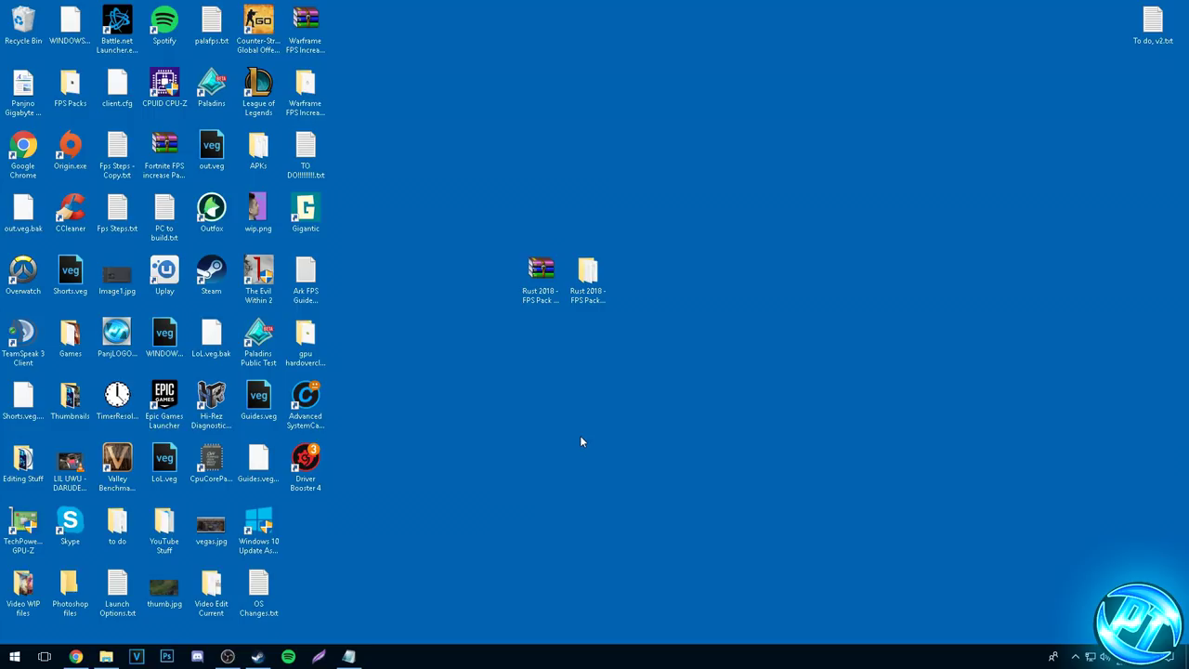
Open the AppData Roaming folder with %appdata% and go from there to the Temp folder inside AppData\Local.
left_click(14, 656)
type("%appdata^")
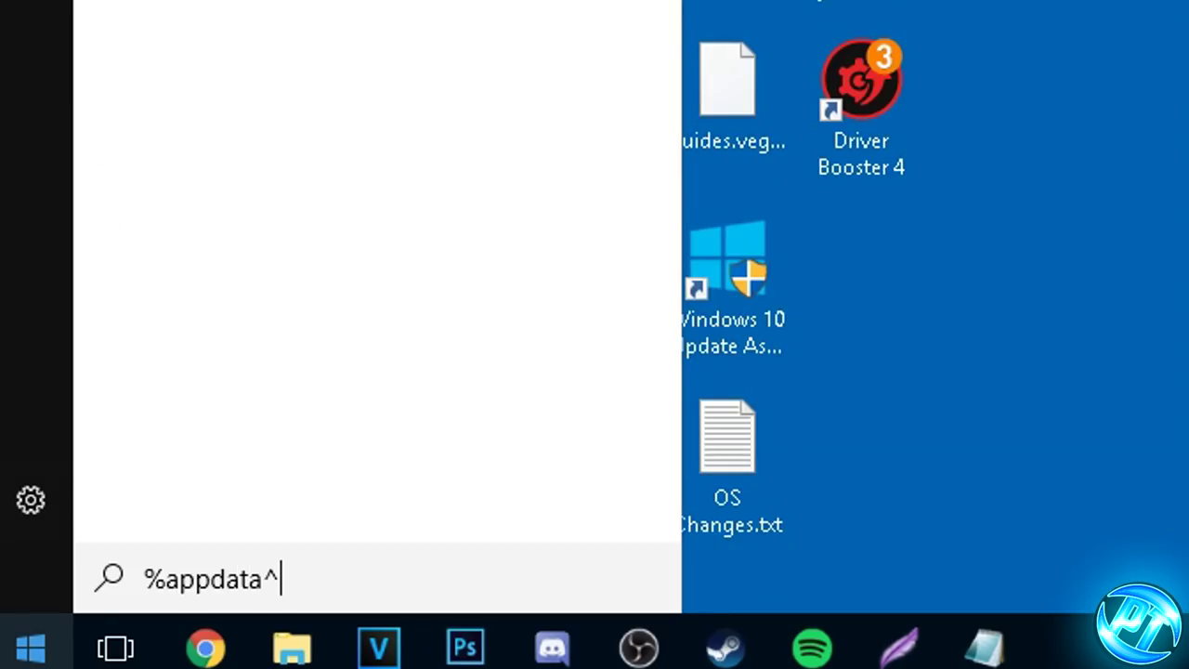
key("BackSpace")
type("%")
key("Return")
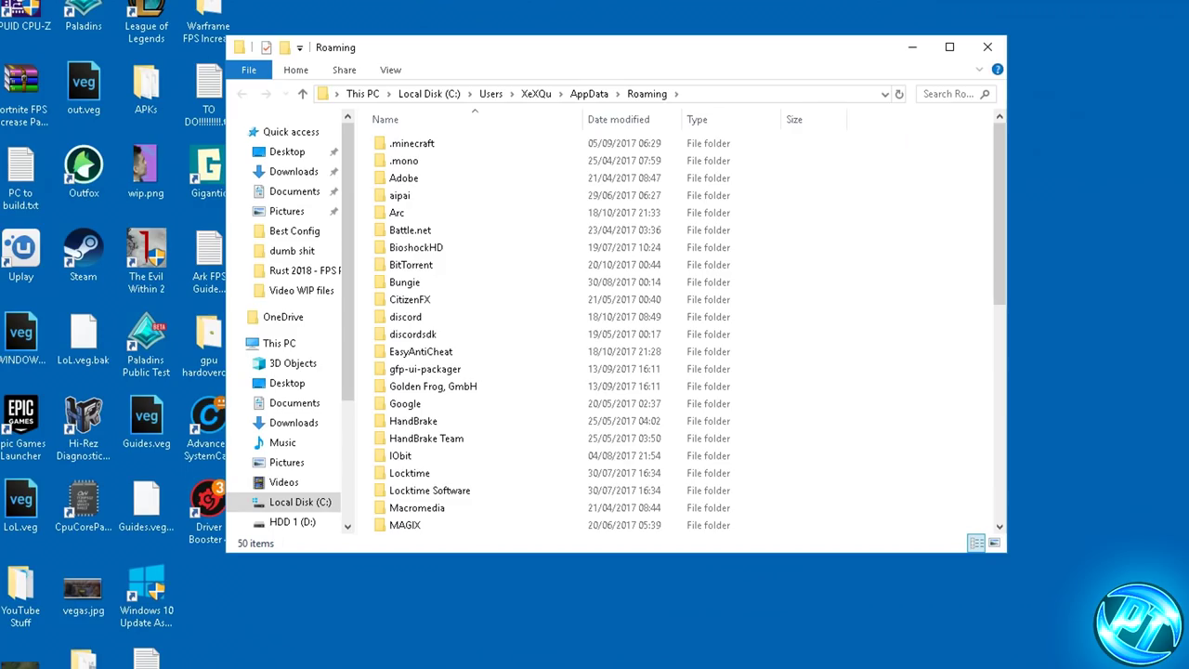
left_click(591, 95)
double_click(404, 144)
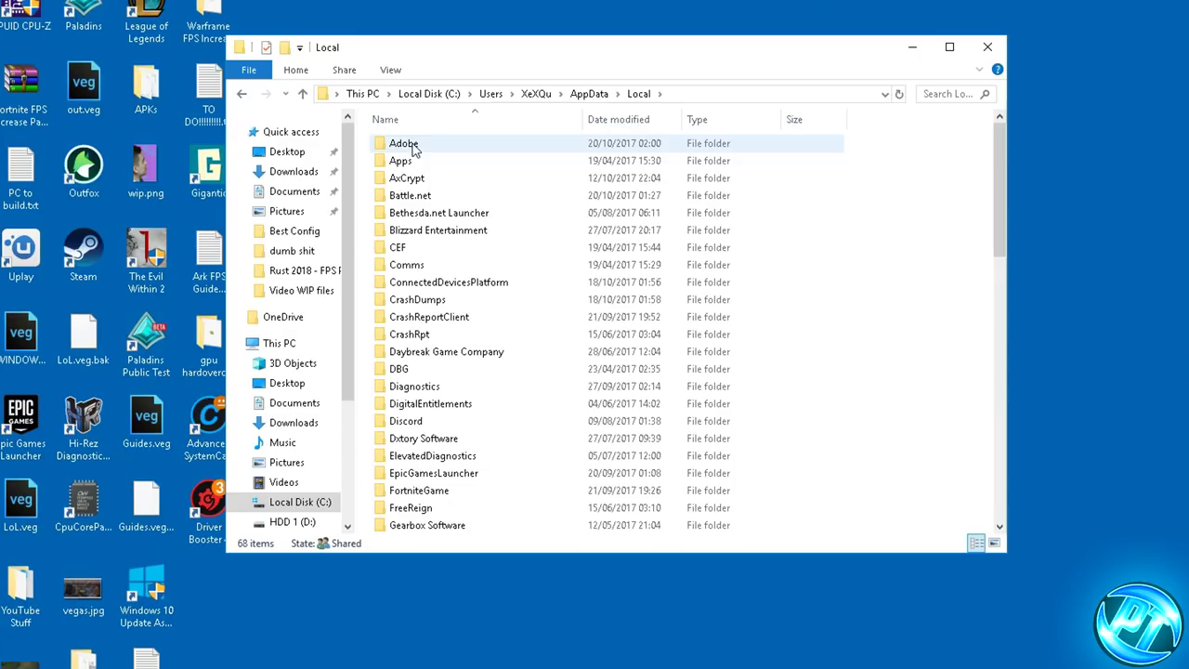
scroll(455, 322, "down", 5)
scroll(457, 324, "down", 8)
double_click(455, 325)
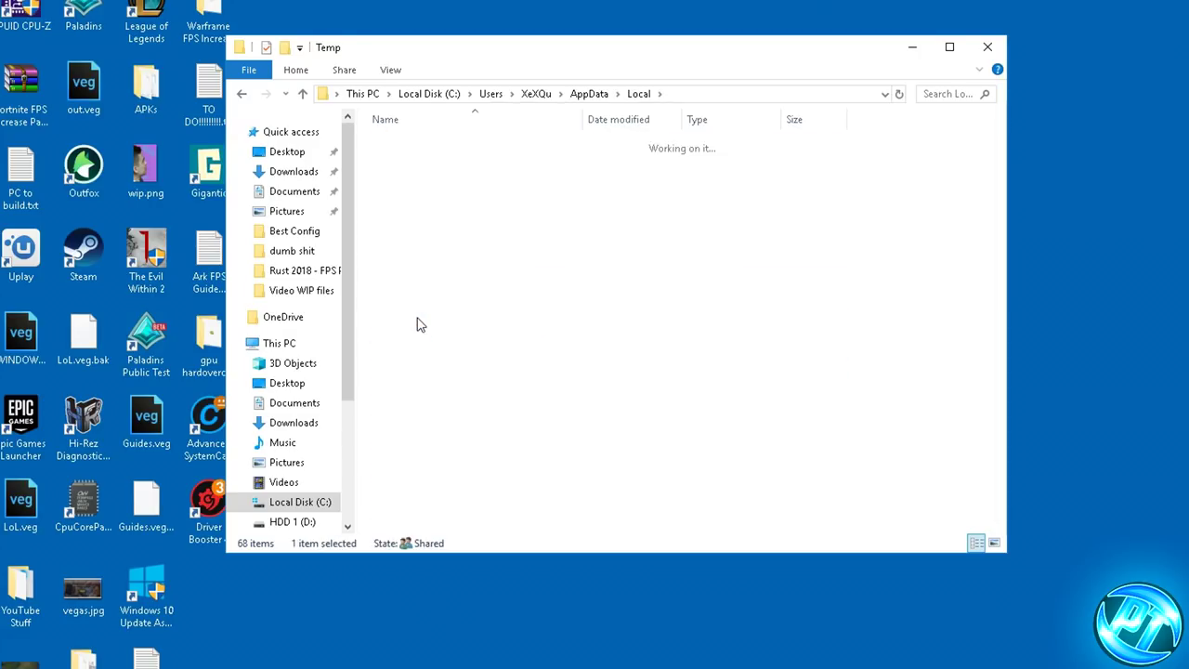
Delete everything in the Temp folder, skipping all items that are in use.
left_click_drag(367, 144, 557, 543)
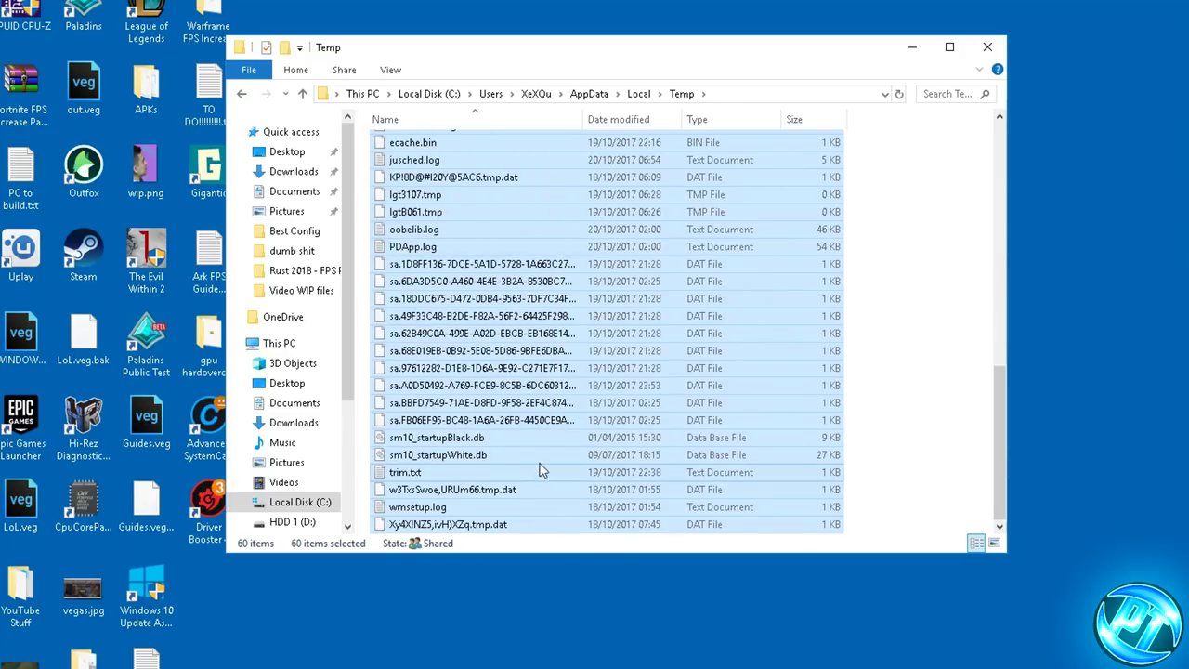
right_click(546, 411)
left_click(588, 661)
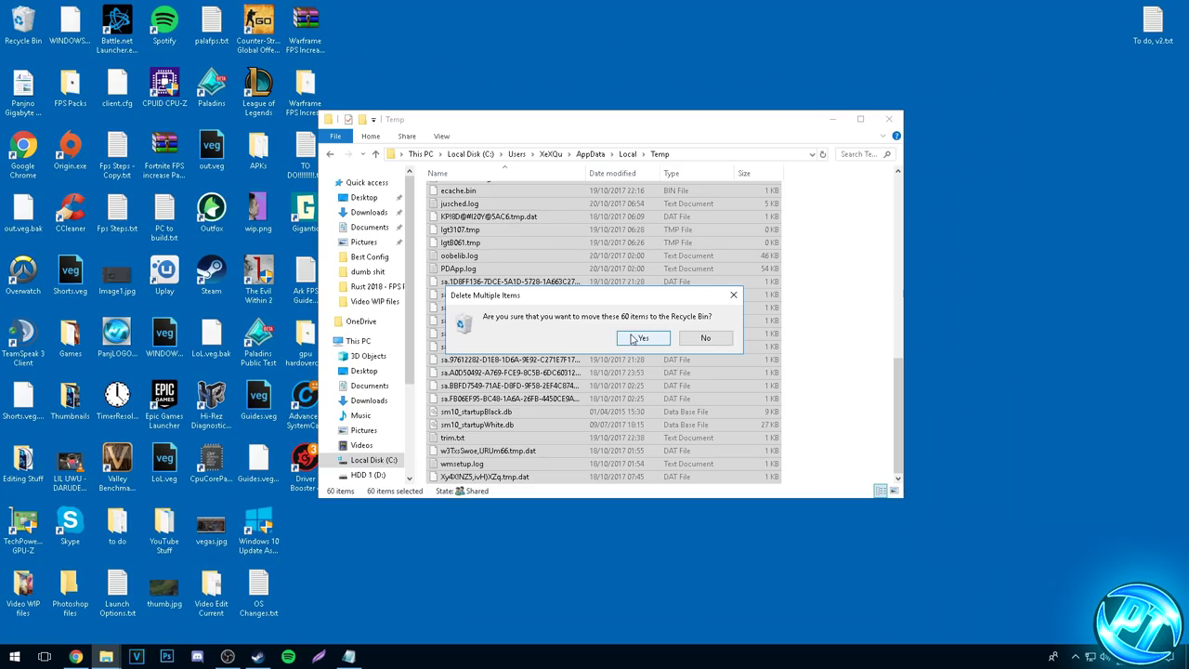
left_click(647, 340)
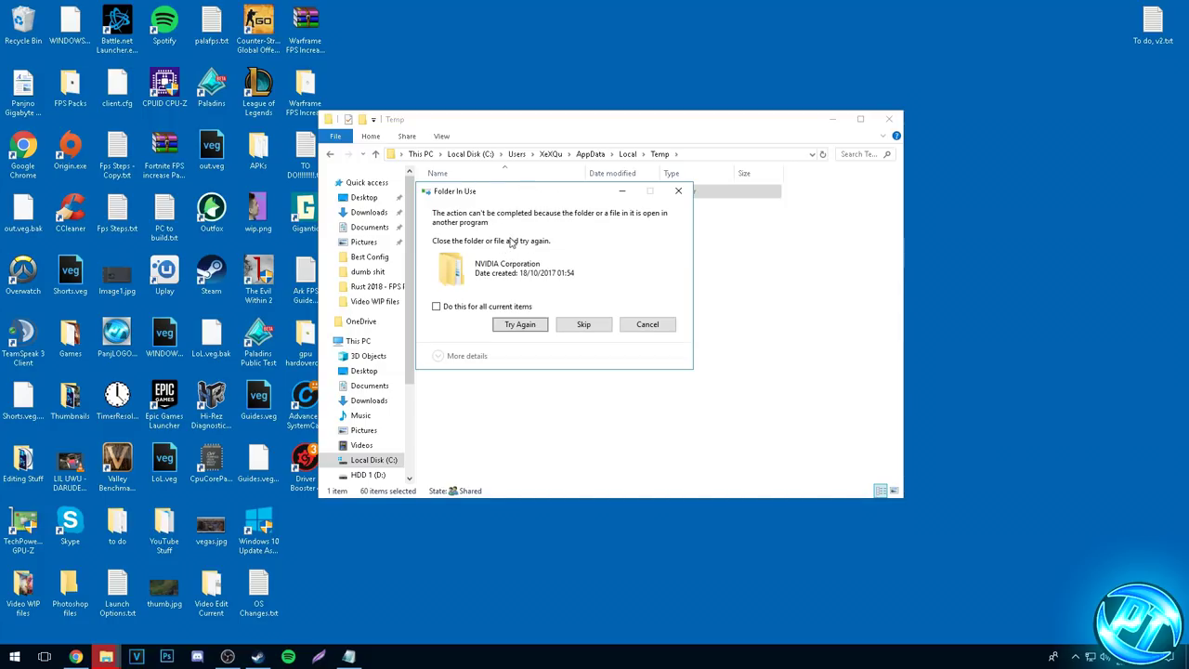
left_click(469, 306)
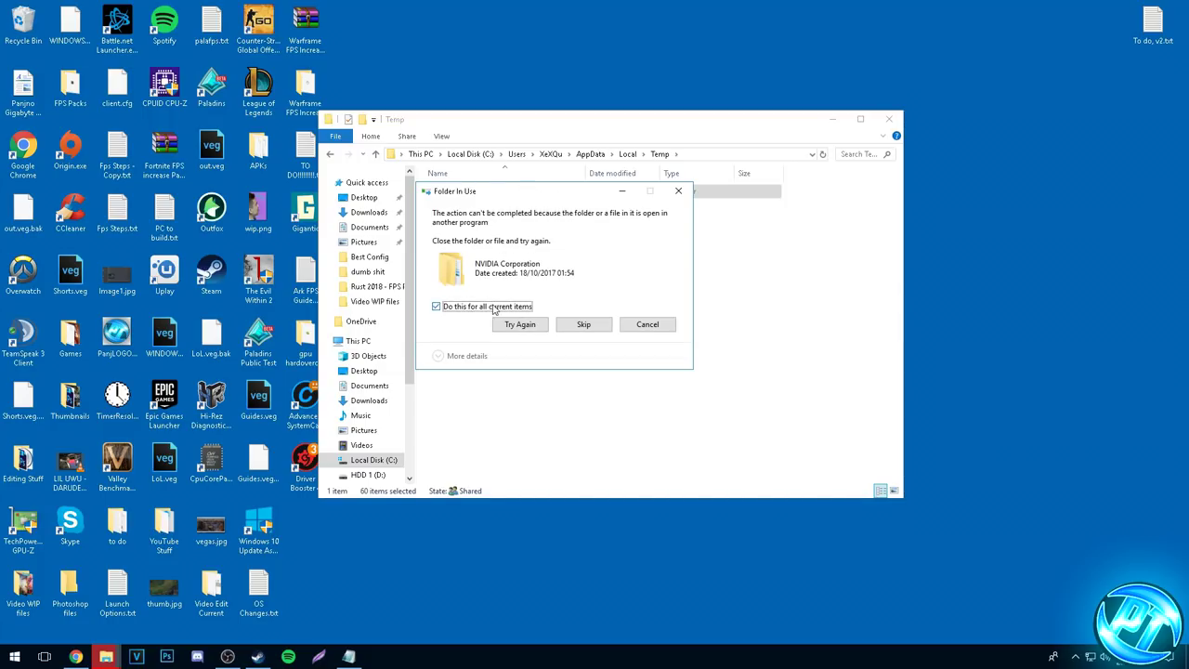
left_click(581, 327)
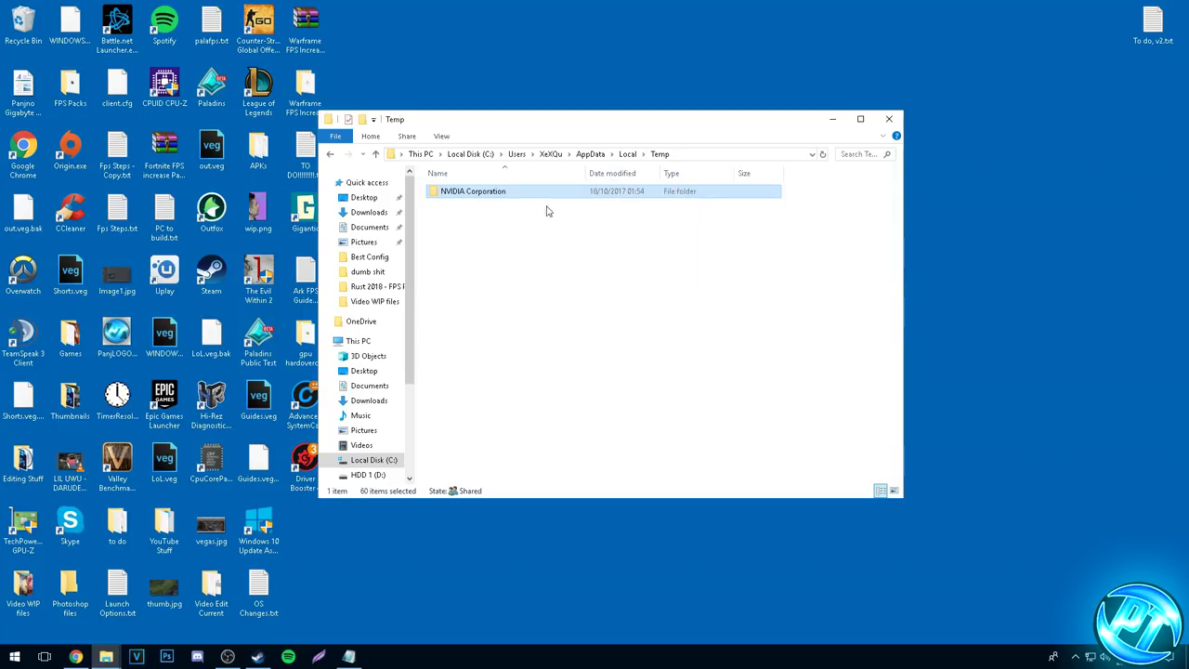
left_click(536, 214)
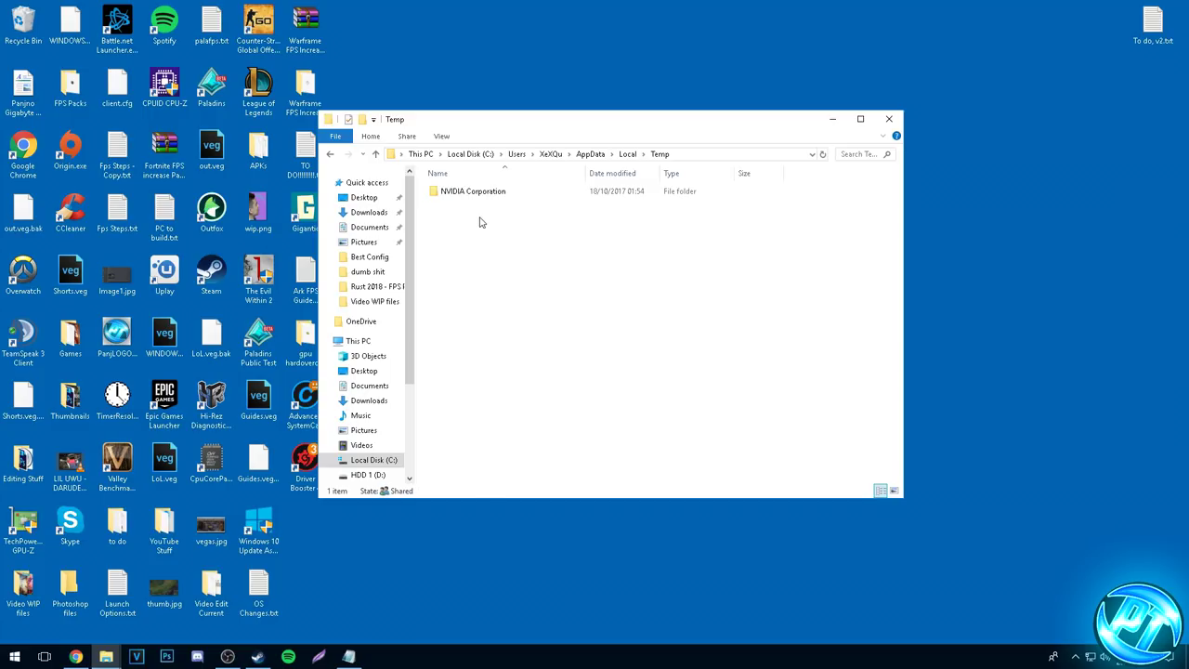
Empty the Recycle Bin and close the Temp folder.
right_click(22, 20)
left_click(67, 36)
left_click(641, 336)
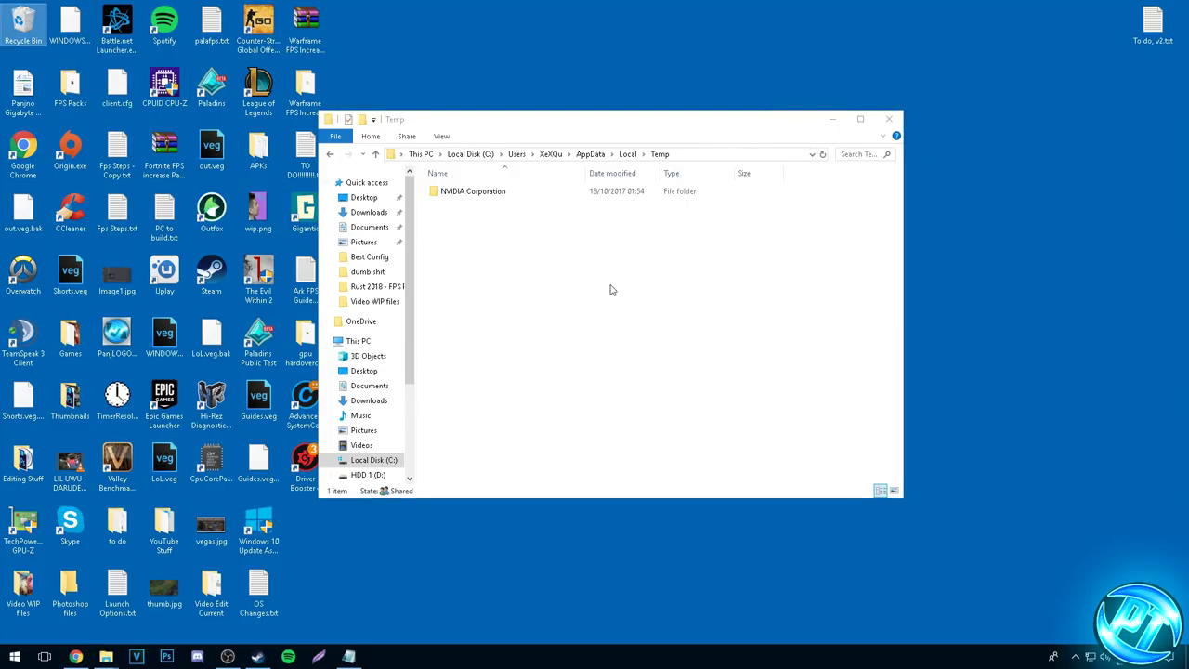
left_click(888, 120)
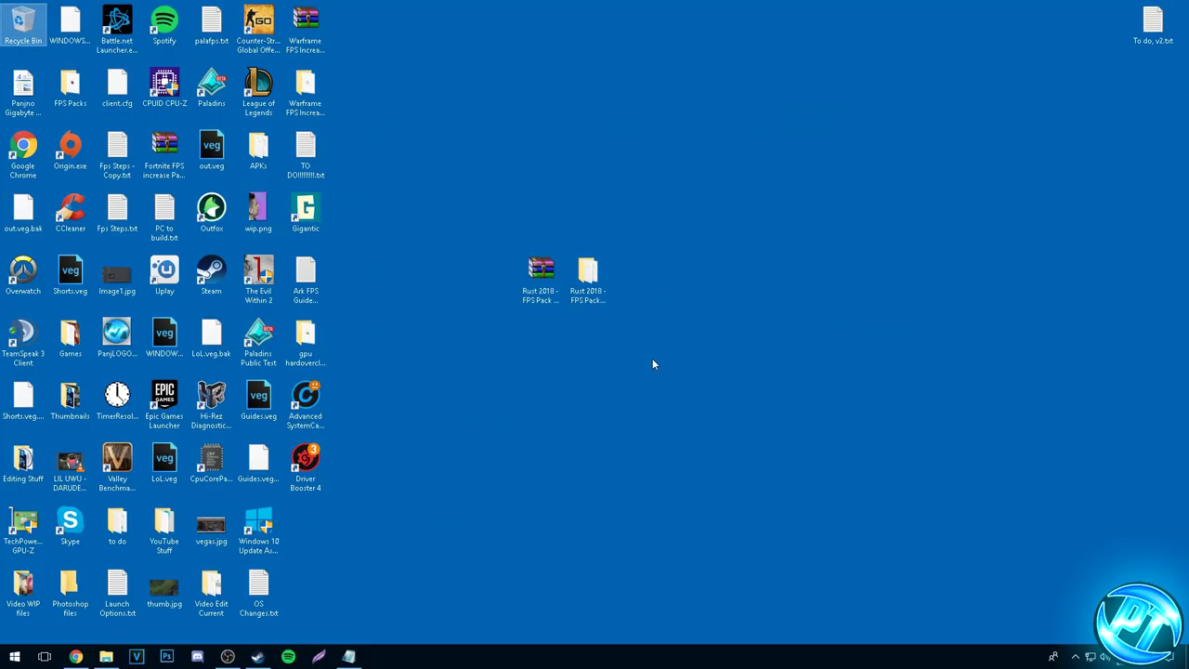
left_click(886, 283)
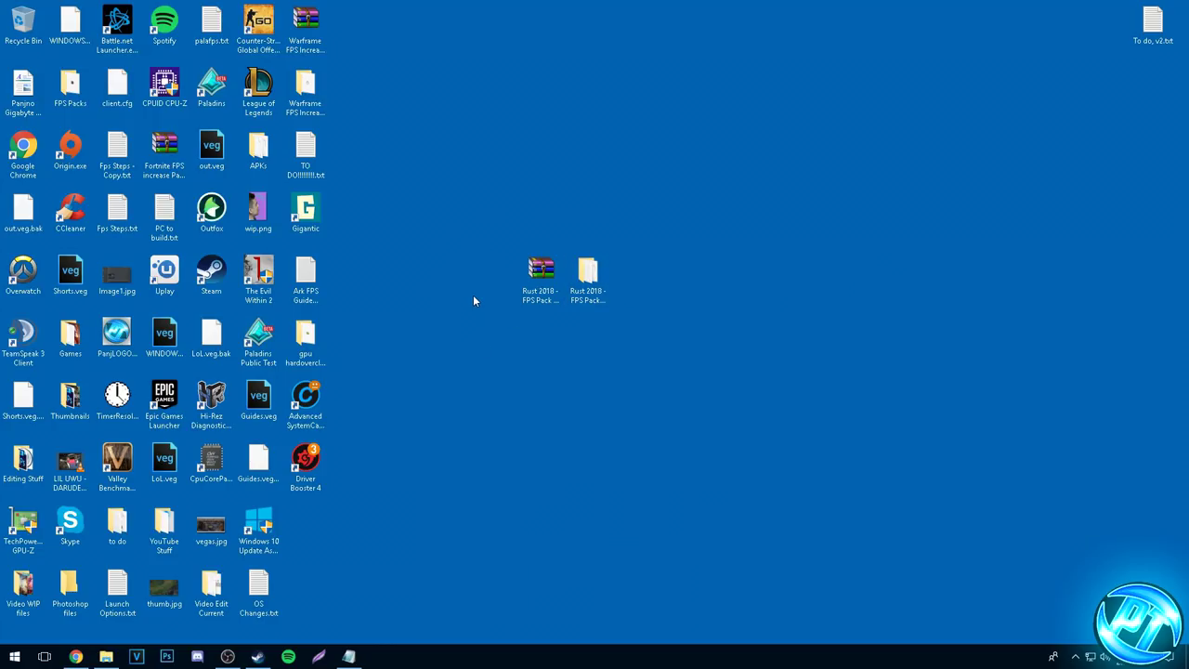
Open System Configuration with msconfig and bring up the advanced boot options for the Windows 10 installation.
left_click(14, 657)
type("msconfig")
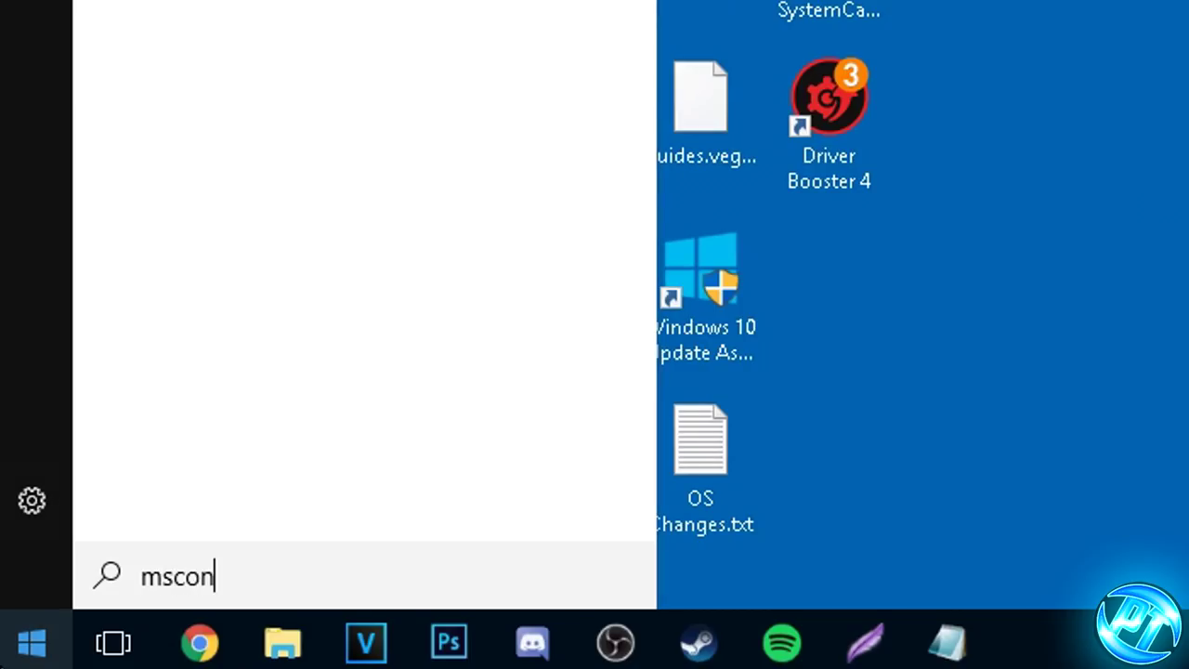
key("Return")
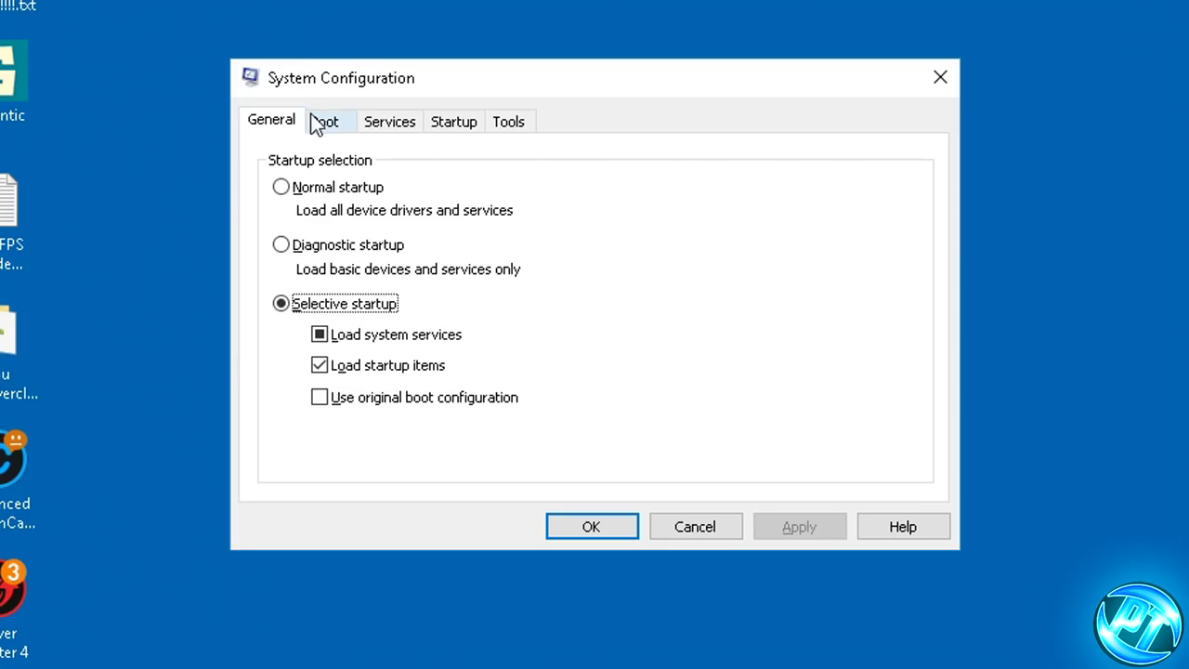
left_click(445, 256)
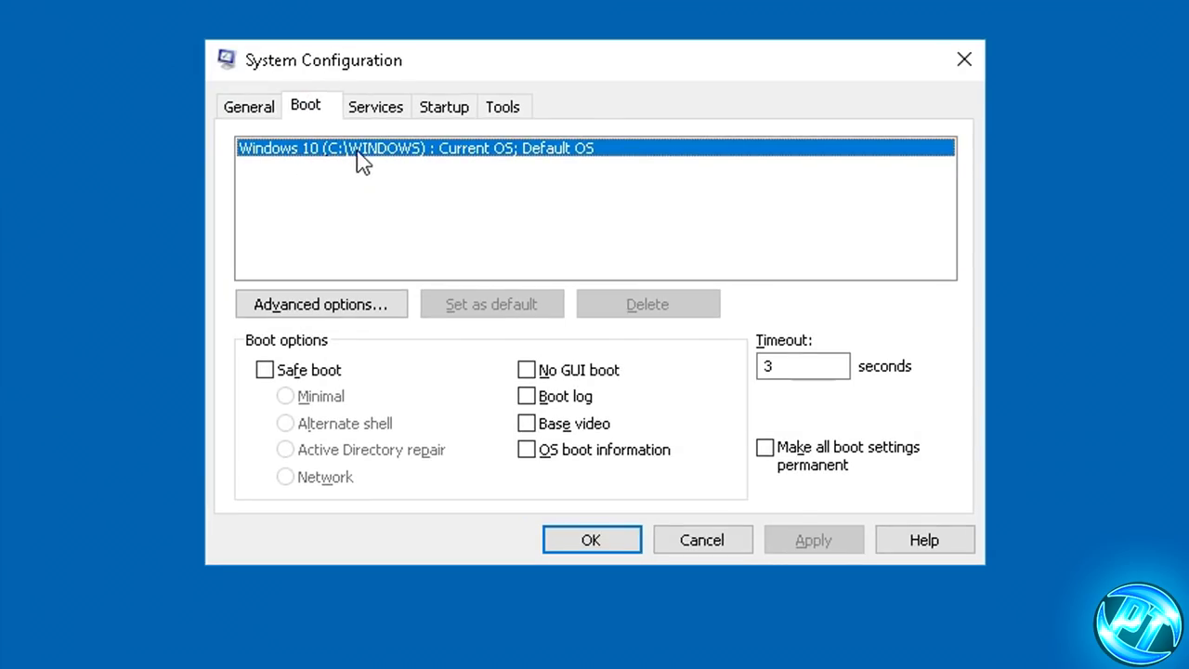
left_click(320, 307)
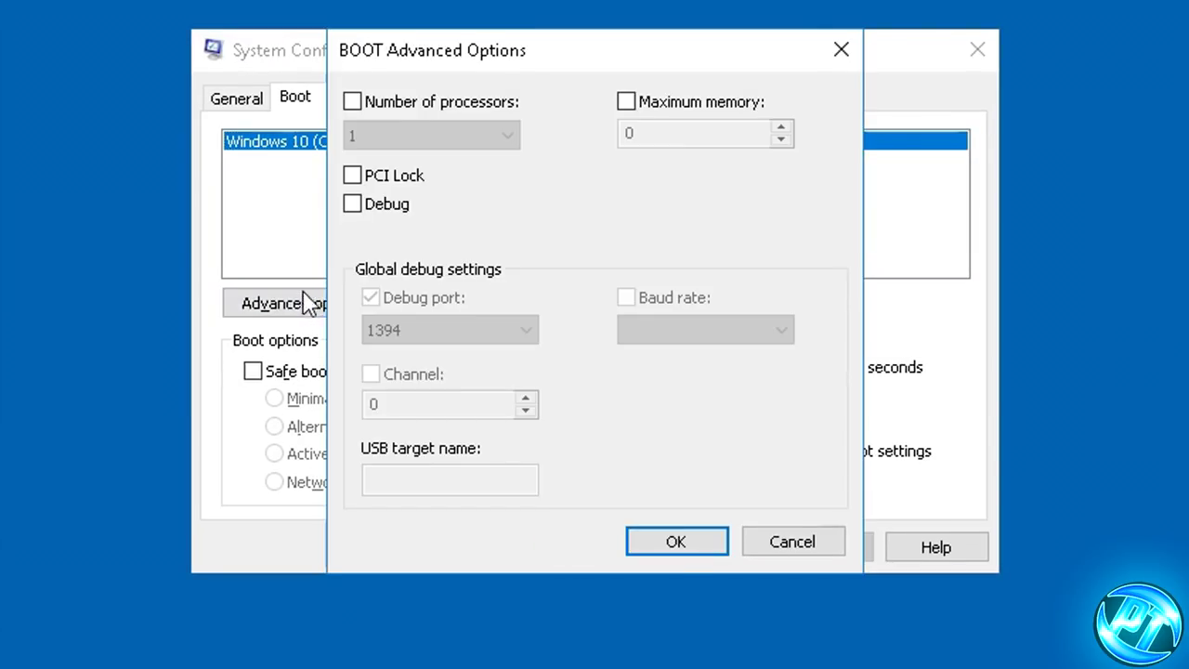
Enable the number of processors boot option, set it to 12, and confirm the advanced options.
left_click(360, 110)
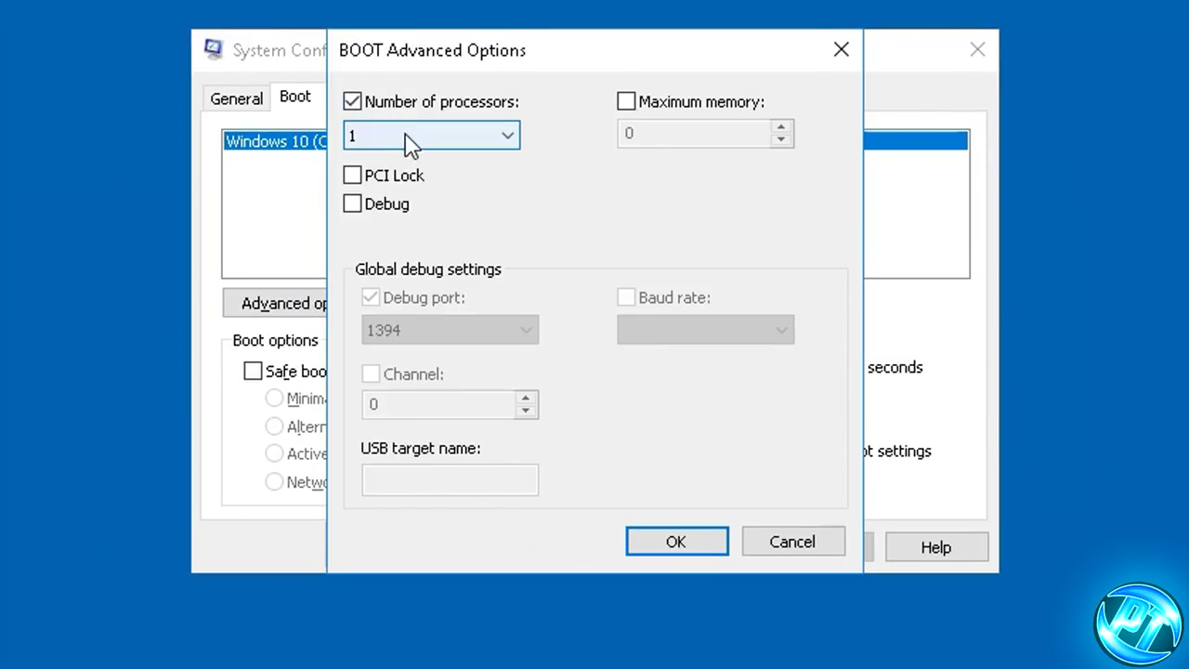
left_click(402, 139)
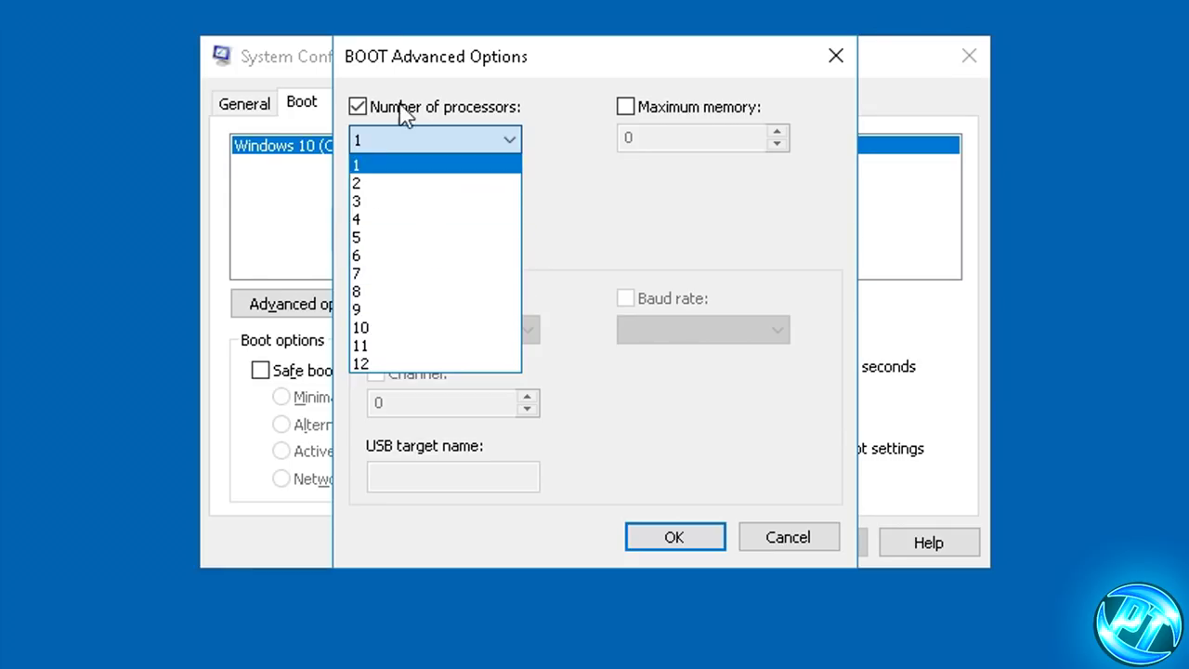
left_click(399, 362)
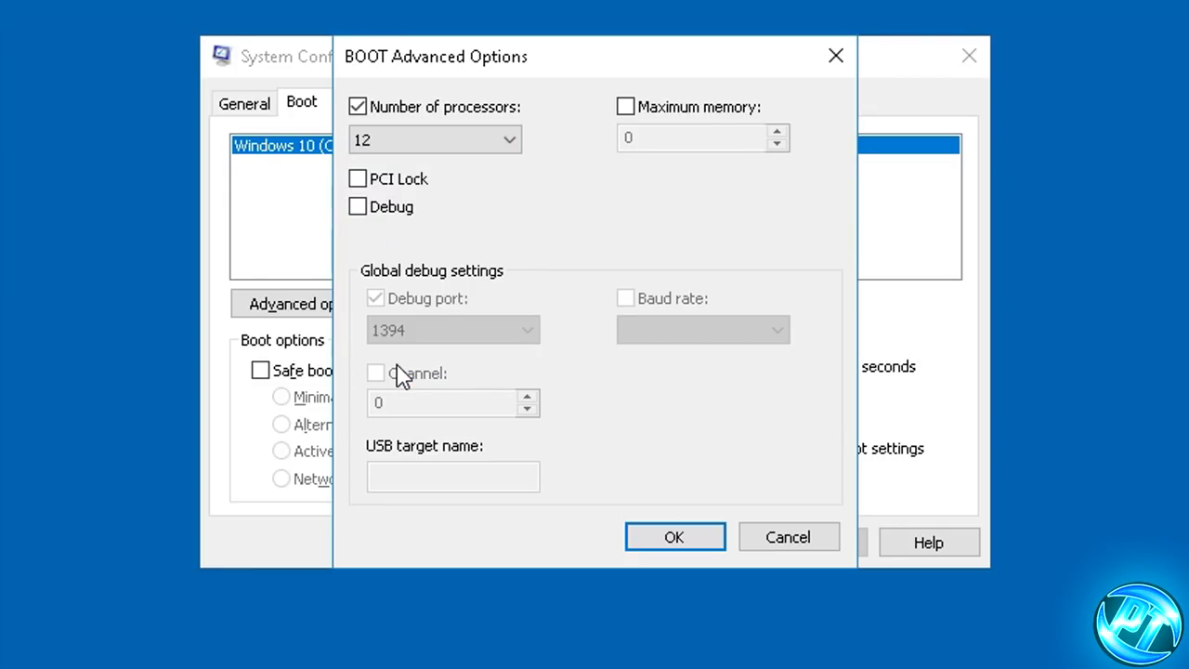
left_click(402, 144)
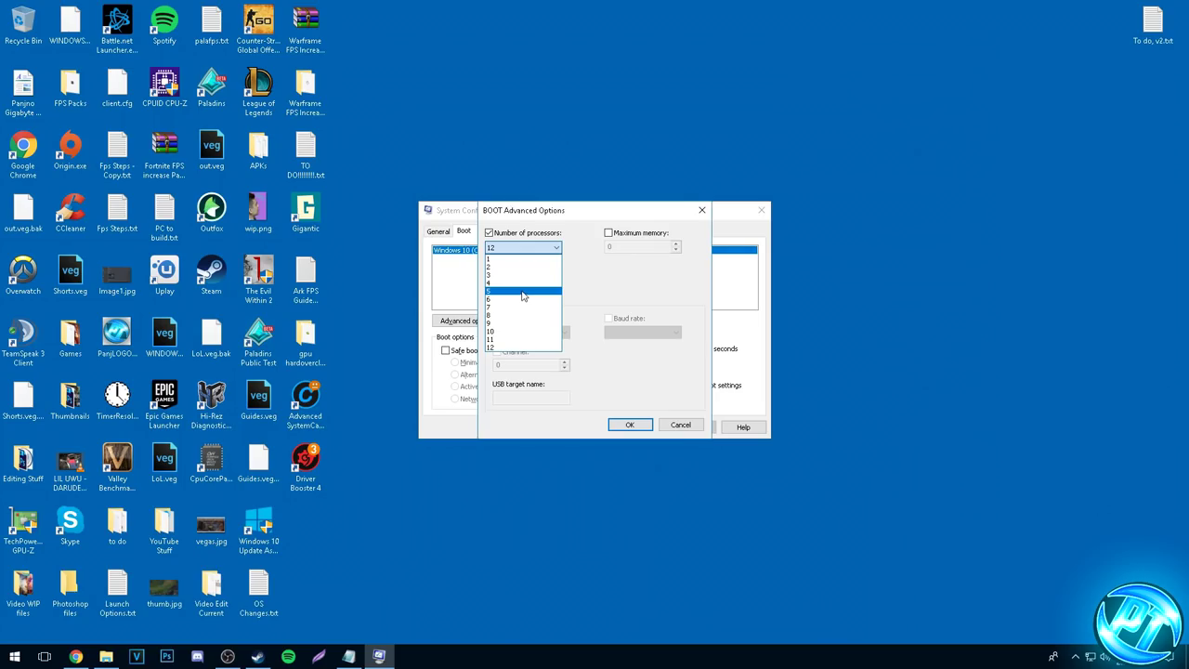
left_click(506, 347)
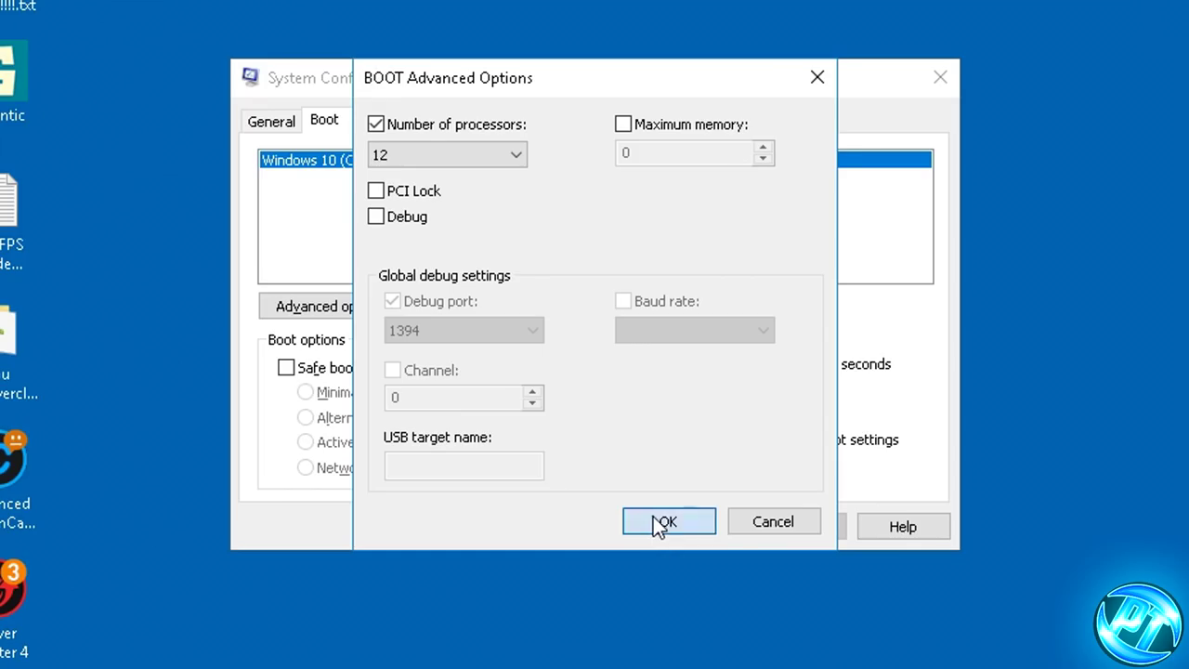
left_click(627, 426)
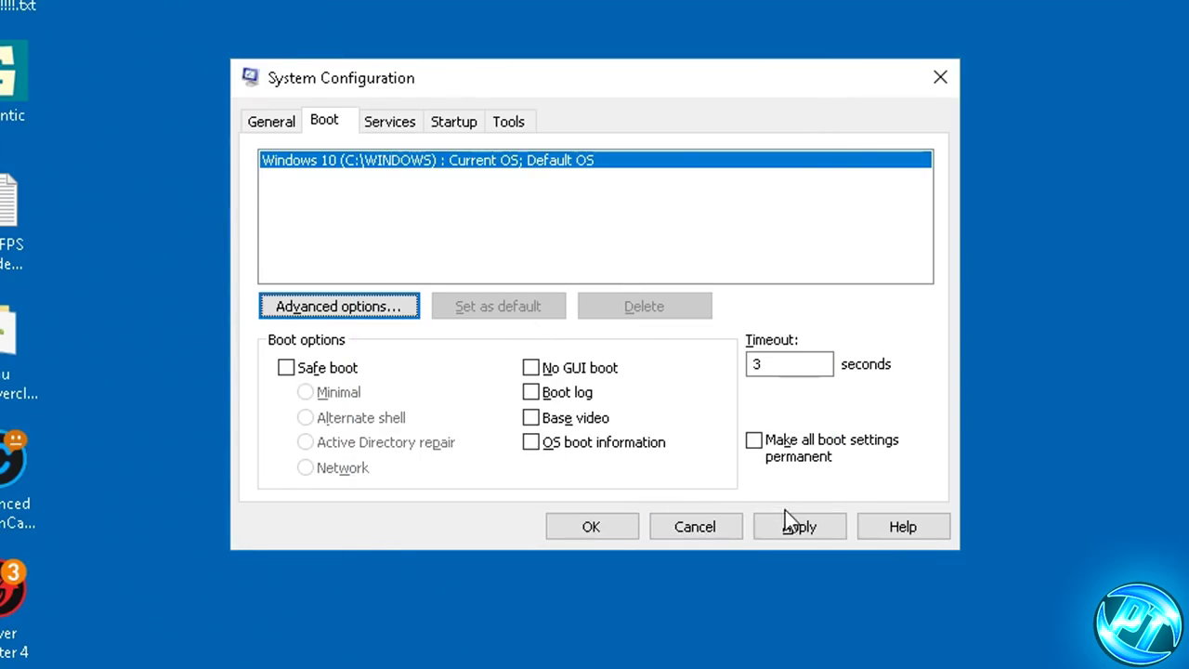
Apply the boot configuration changes and exit System Configuration without restarting the computer.
left_click(695, 429)
left_click(574, 523)
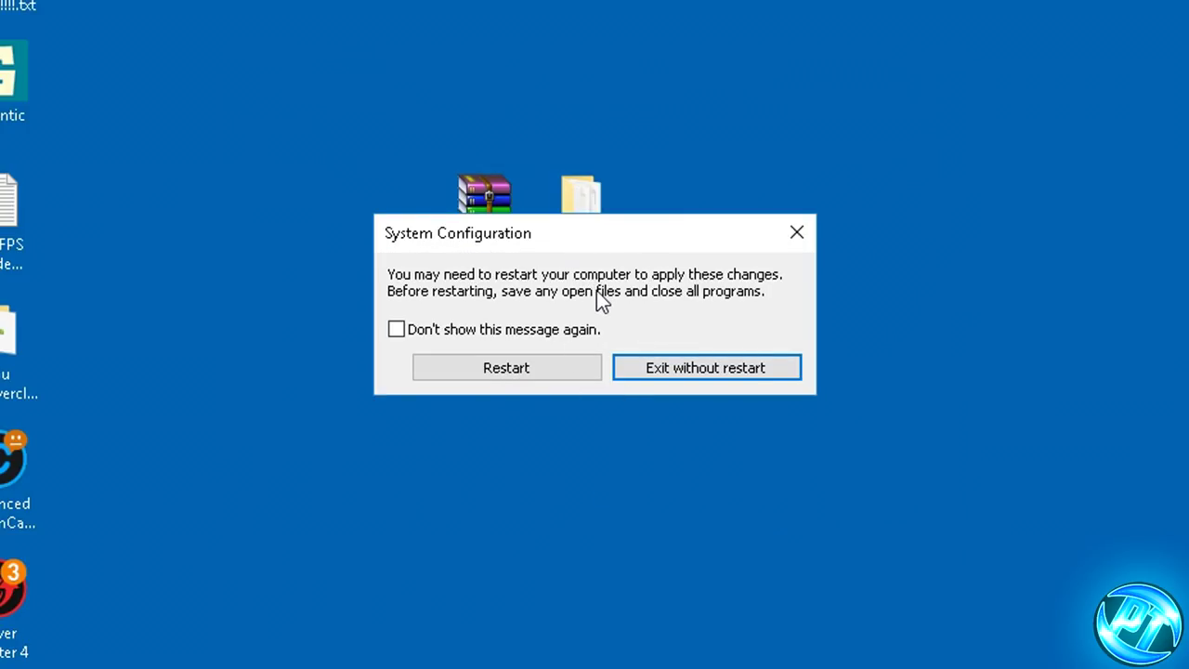
left_click(681, 372)
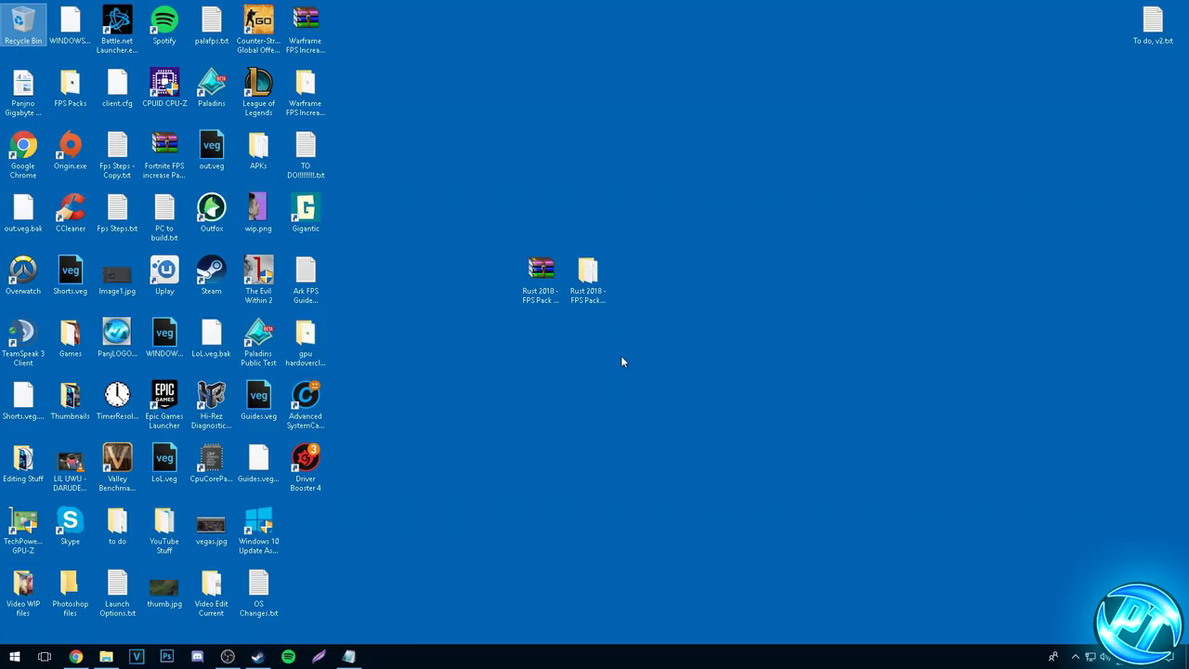
left_click(452, 458)
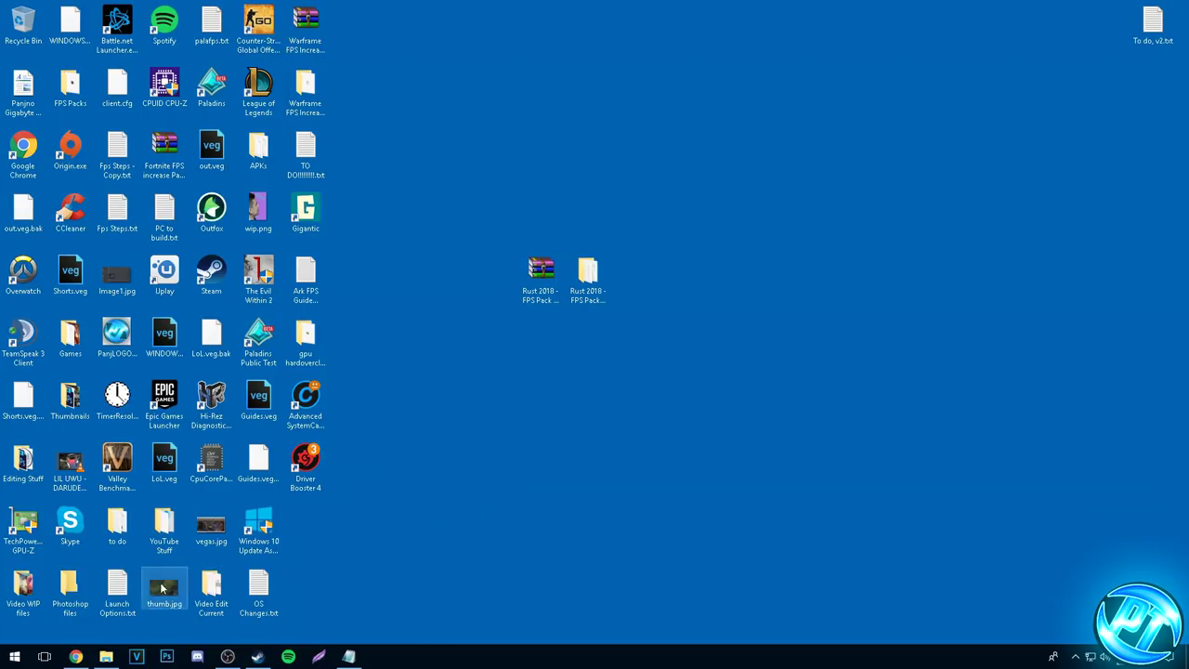
Open the Windows Services console and bring up the properties of the Superfetch service.
left_click(12, 656)
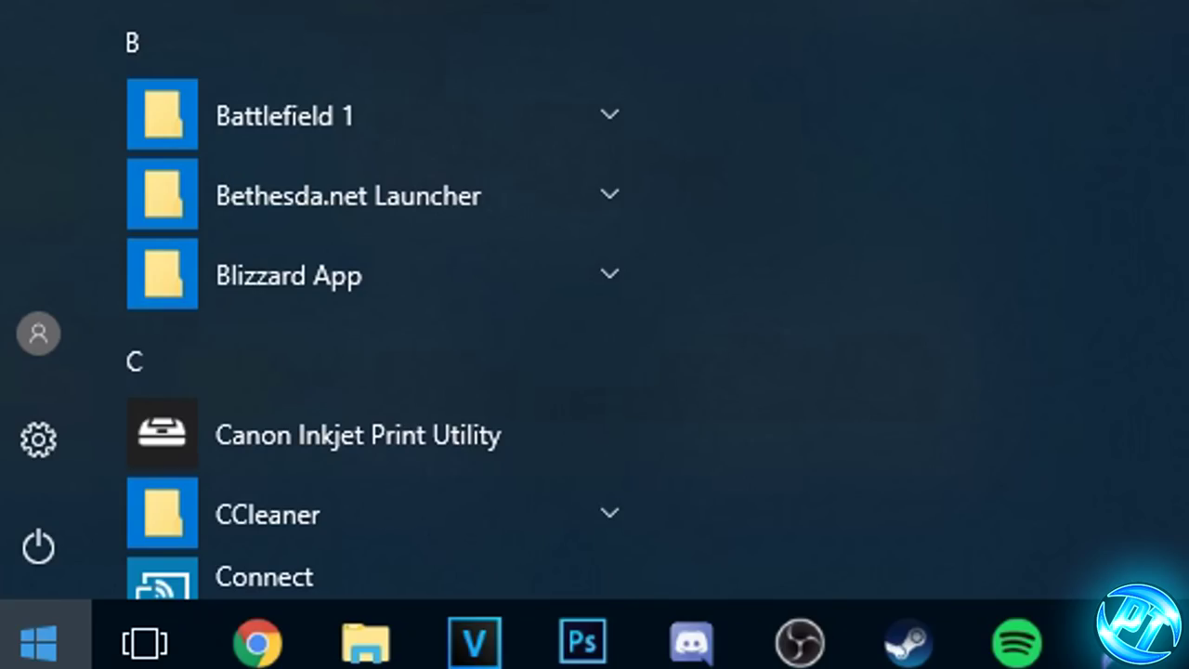
type("services")
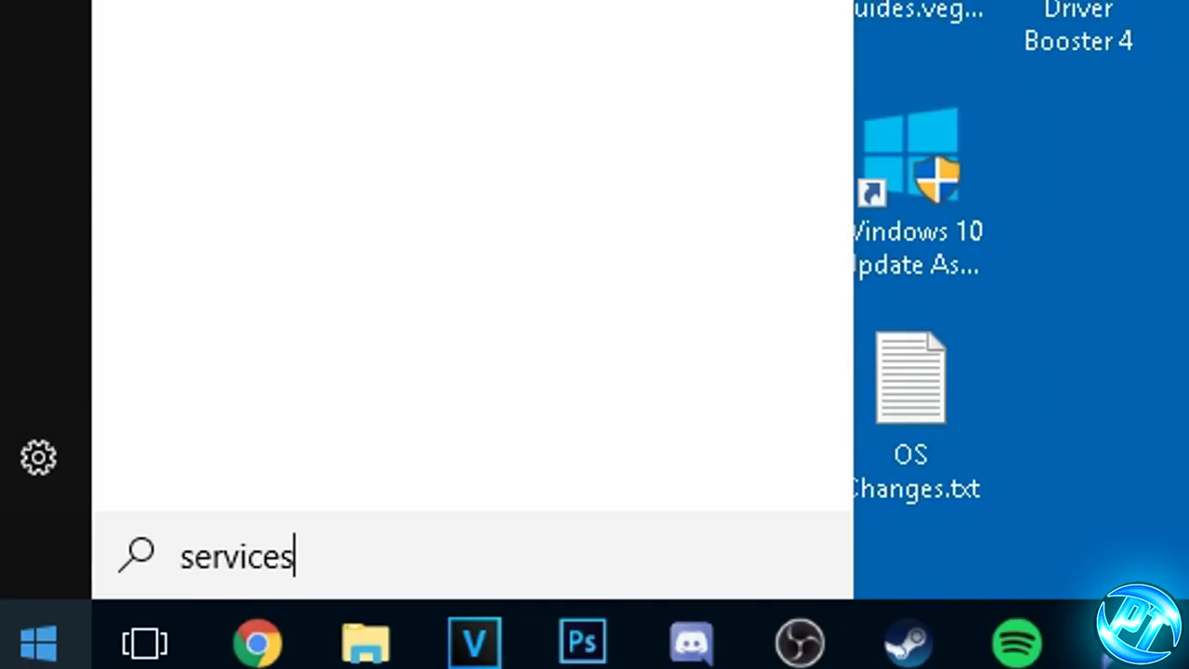
key("Return")
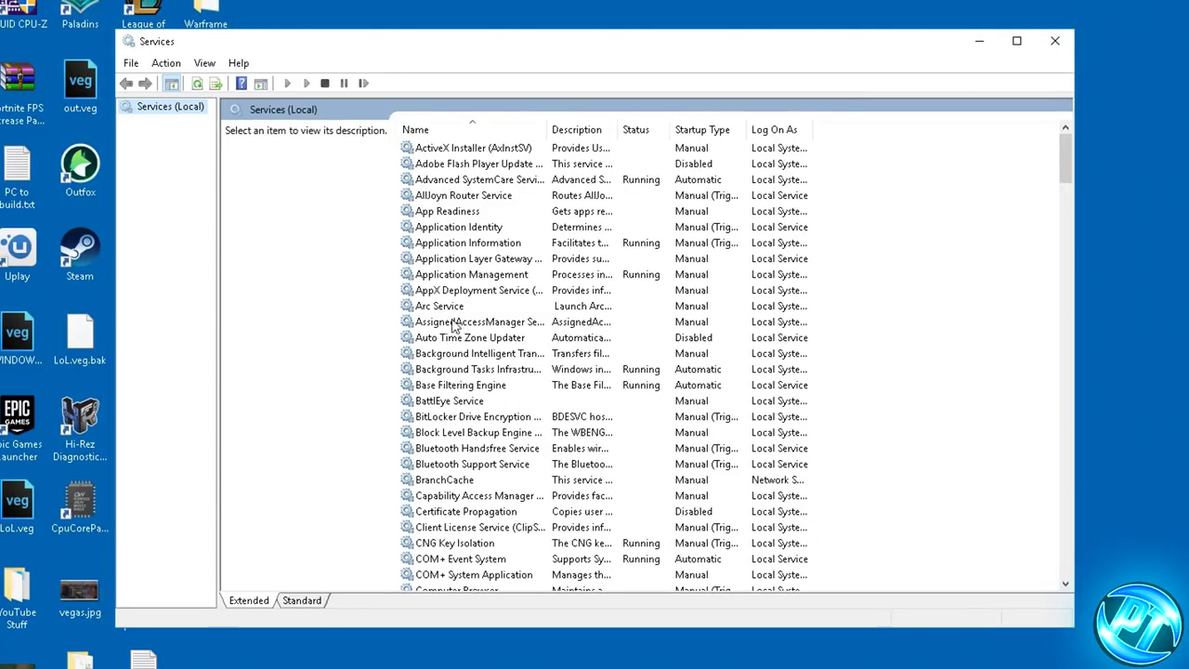
scroll(462, 343, "down", 8)
scroll(467, 369, "down", 20)
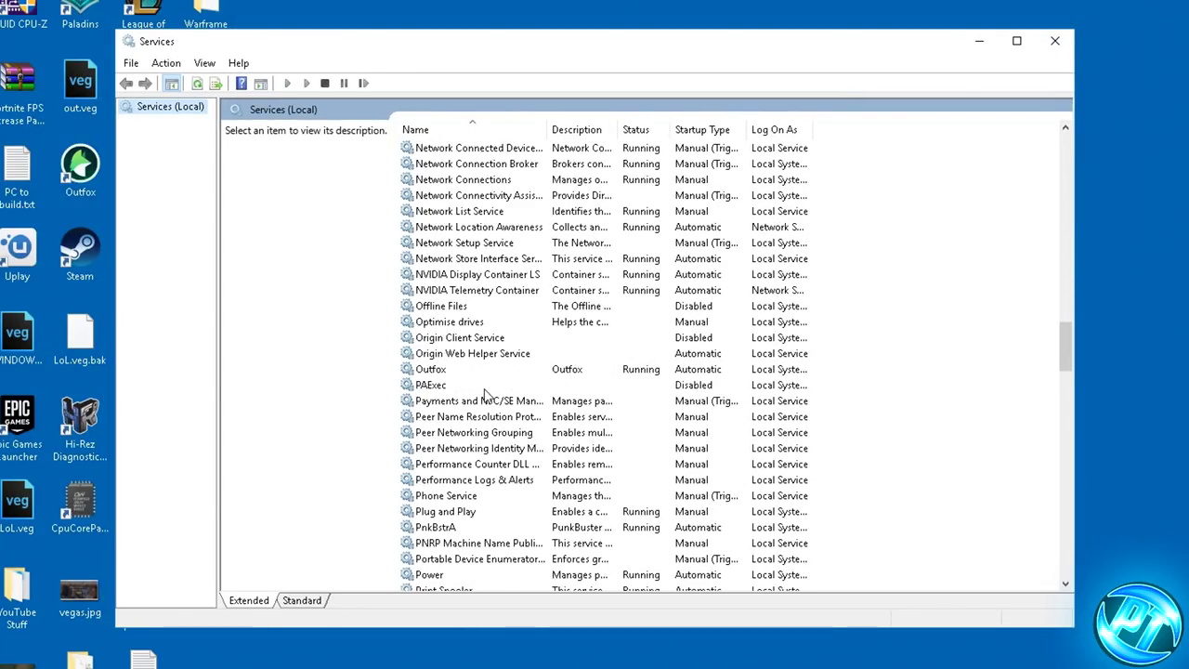
scroll(483, 406, "down", 6)
left_click(456, 372)
right_click(480, 369)
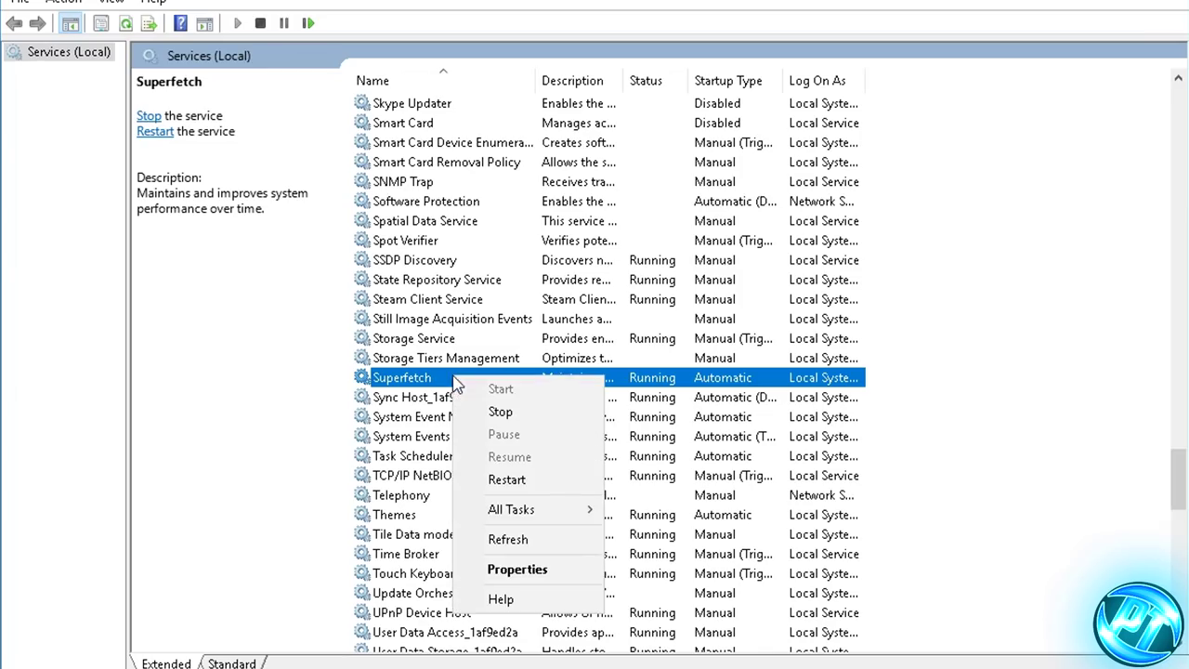
left_click(534, 569)
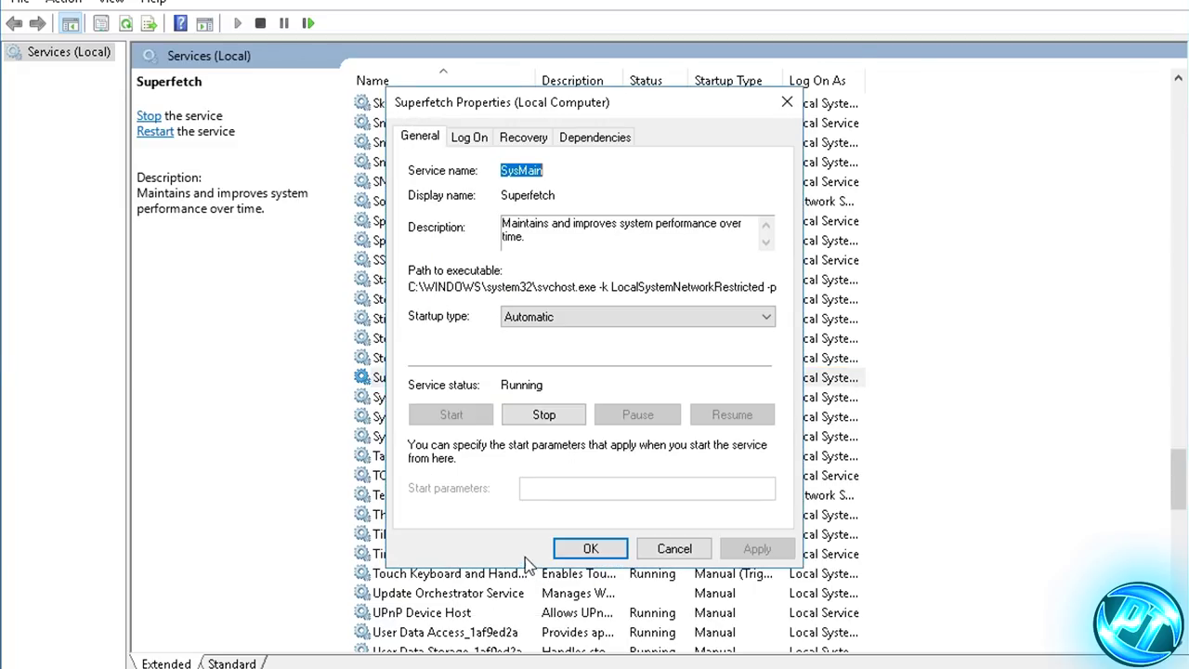
Stop the Superfetch service, set its startup type to Disabled, and save the change.
left_click(544, 415)
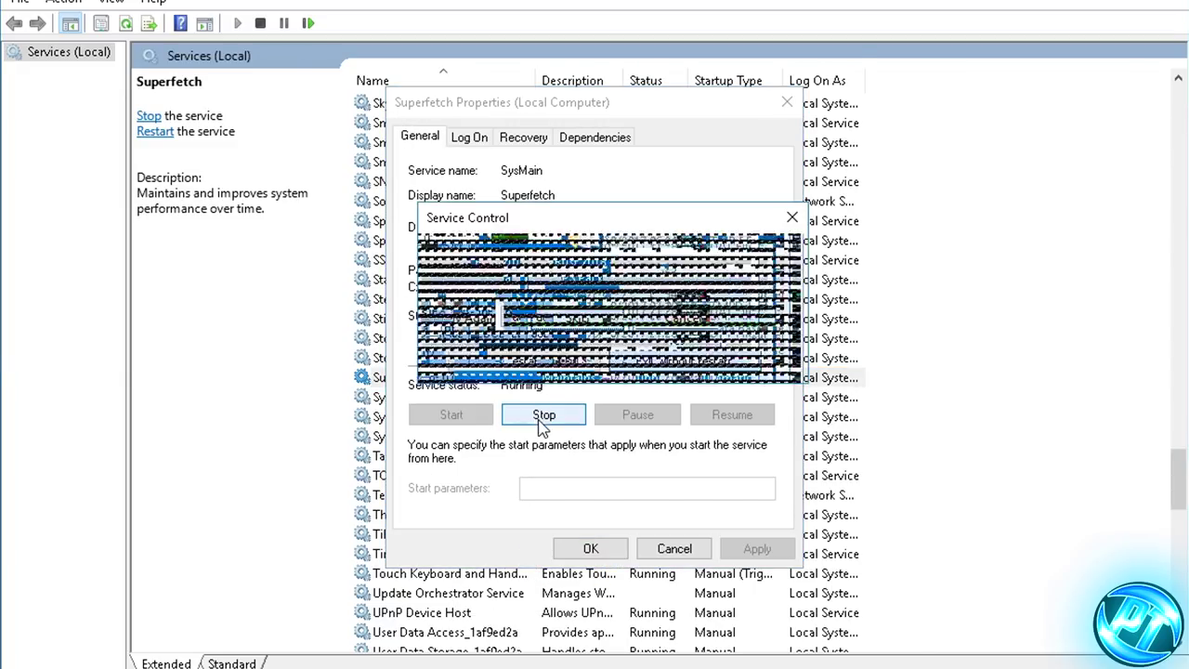
left_click(560, 323)
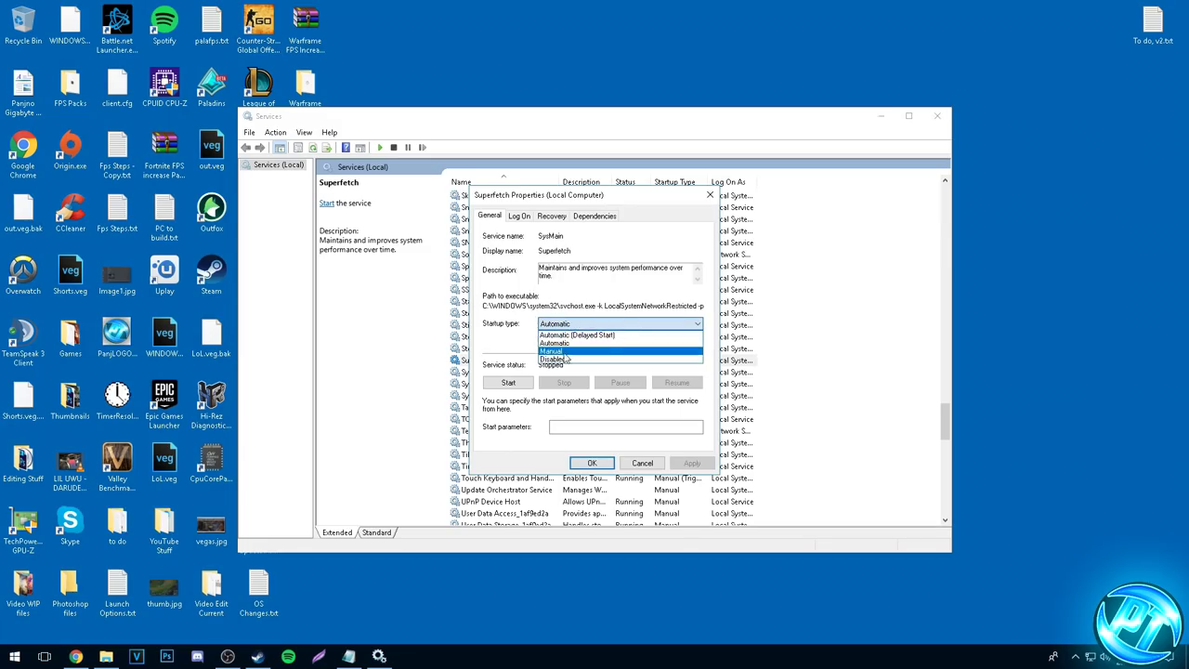
left_click(552, 359)
left_click(692, 464)
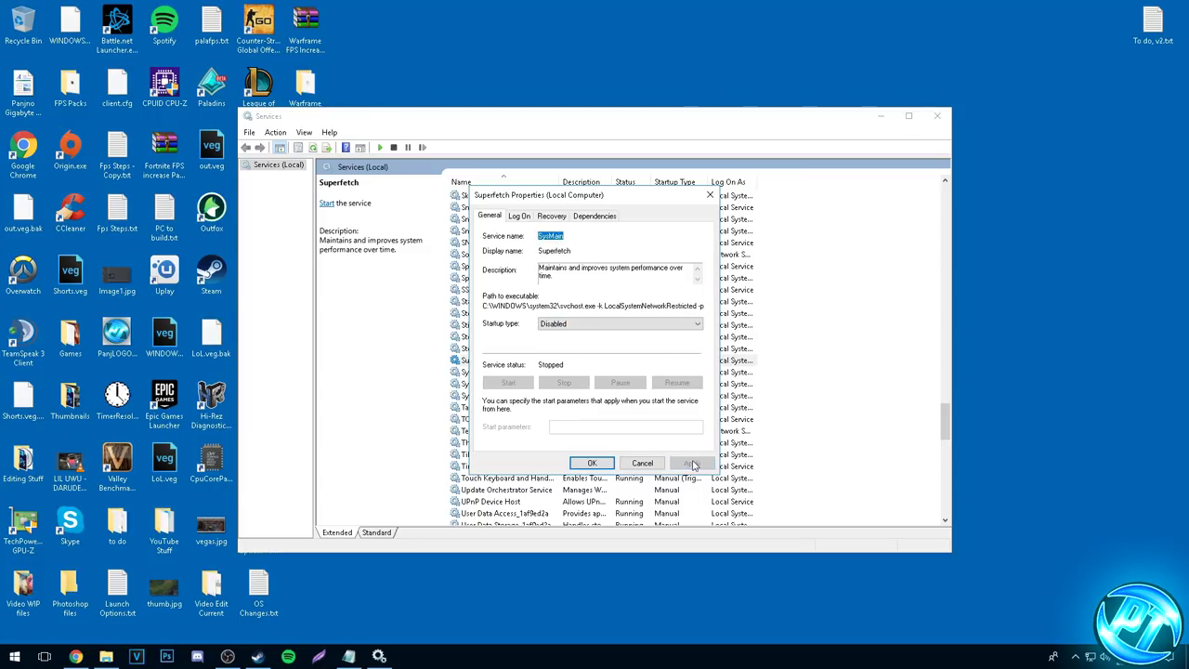
left_click(592, 463)
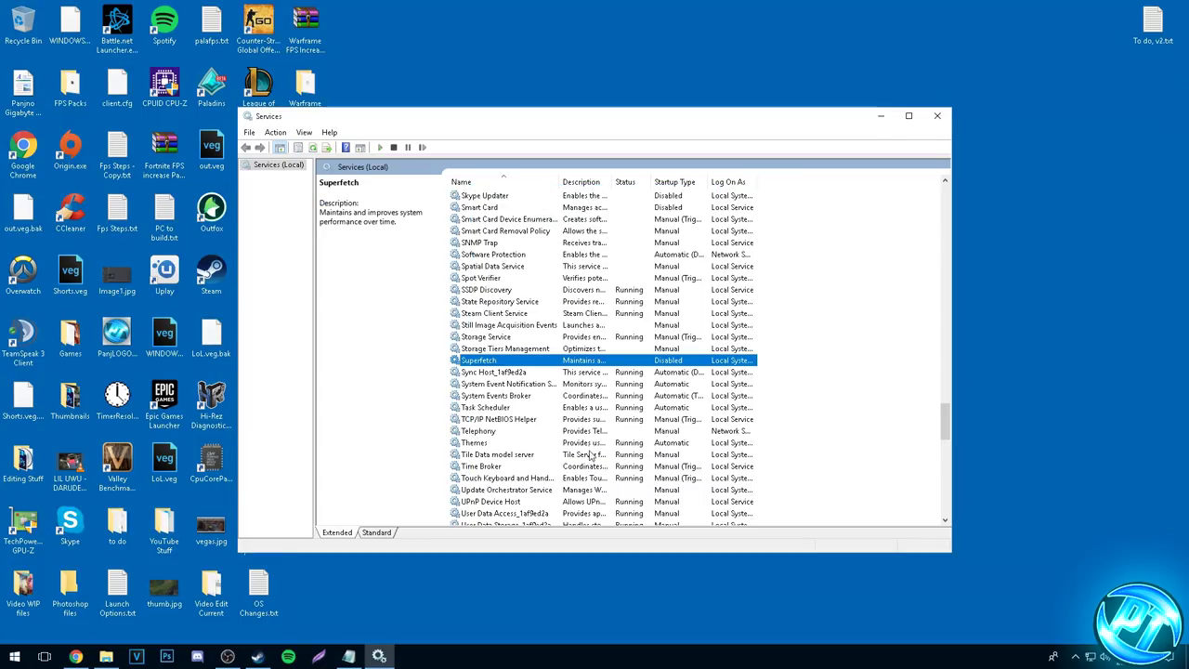
Review the startup type options in the Superfetch properties, leave them as they are, and close Services.
right_click(545, 363)
left_click(580, 480)
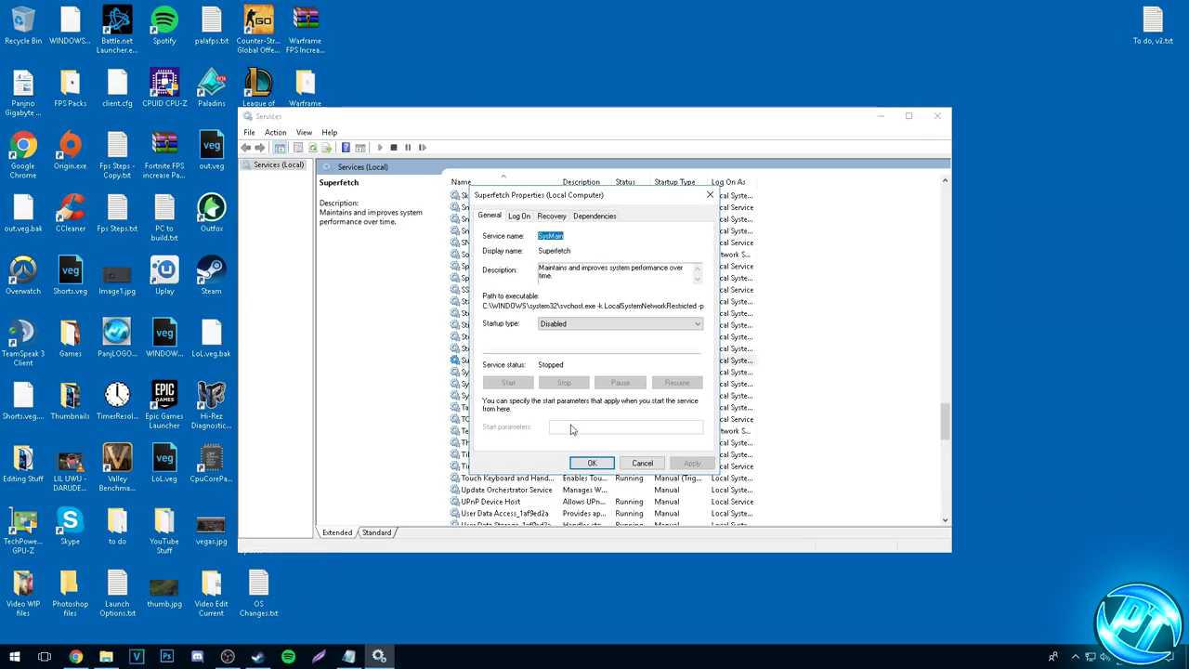
left_click(558, 325)
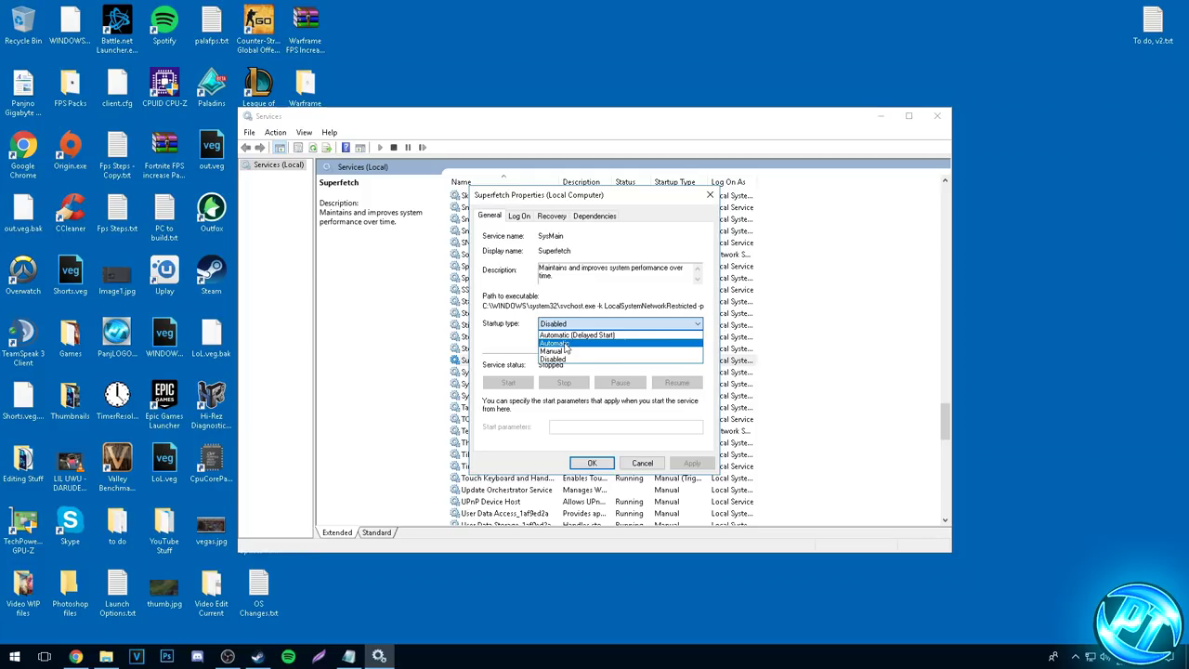
left_click(636, 244)
left_click(591, 462)
left_click(553, 365)
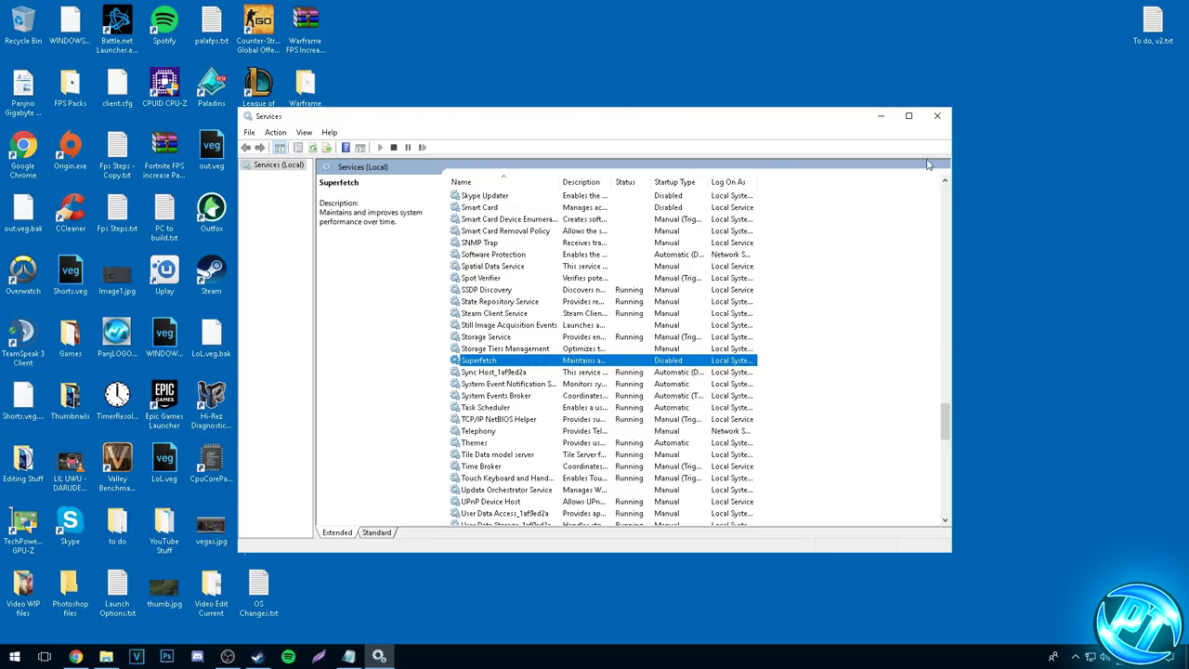
left_click(937, 115)
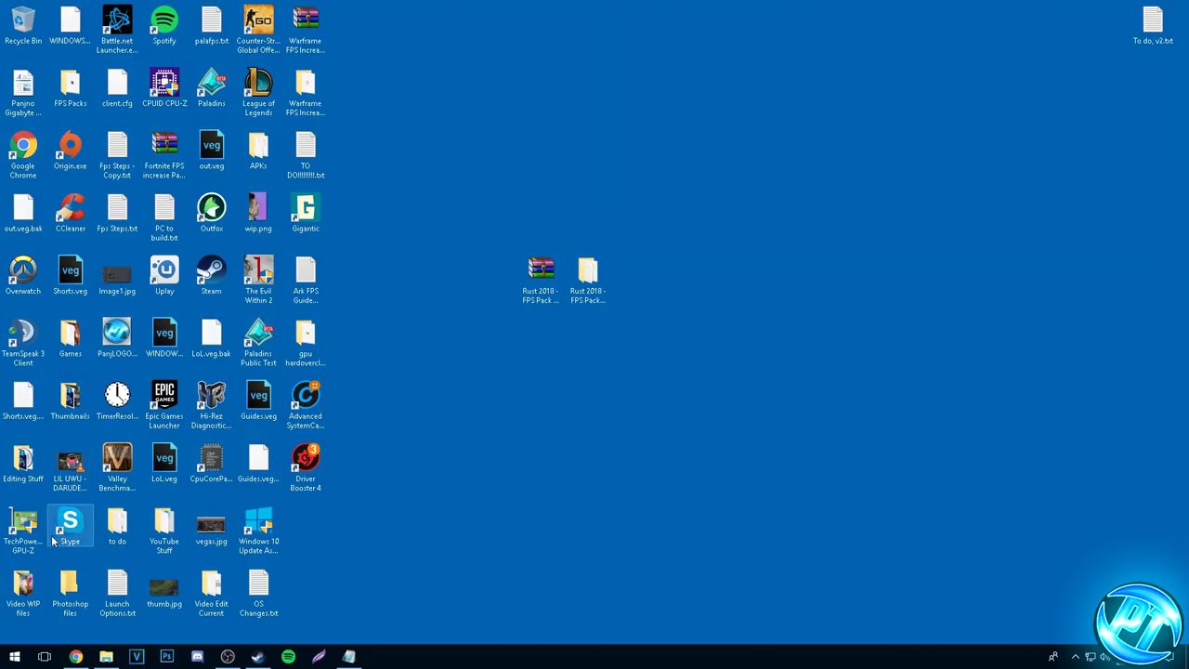
Search Windows for power, go from Edit power plan to Power Options, and show the additional plans.
left_click(11, 660)
type("power")
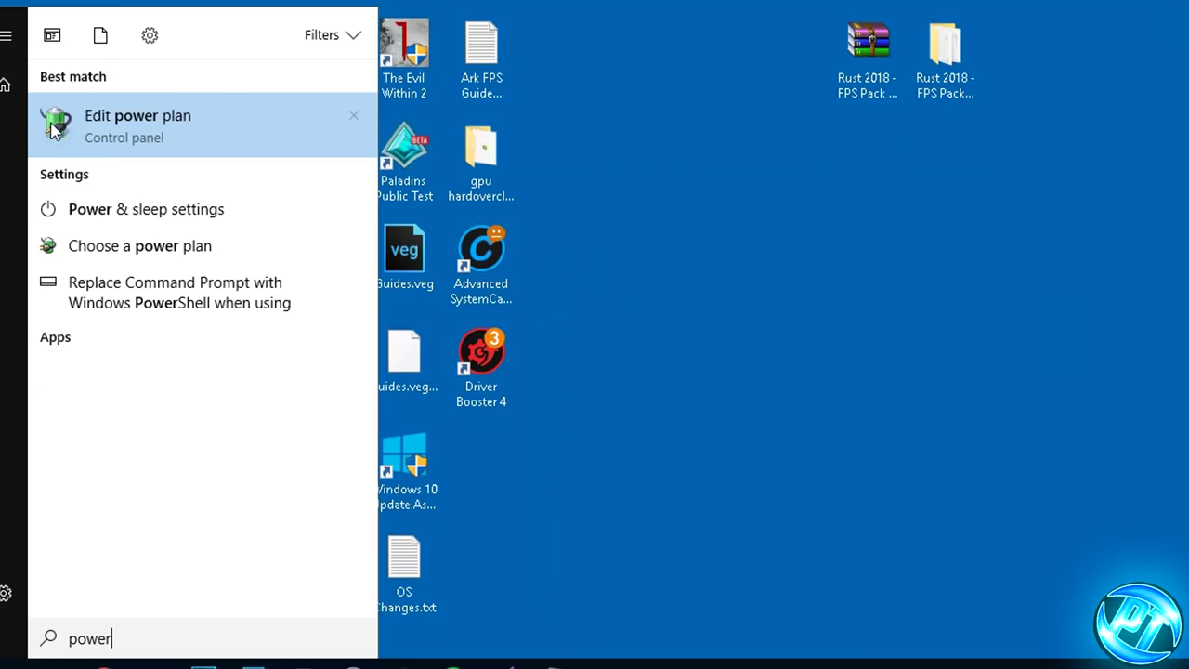
left_click(80, 130)
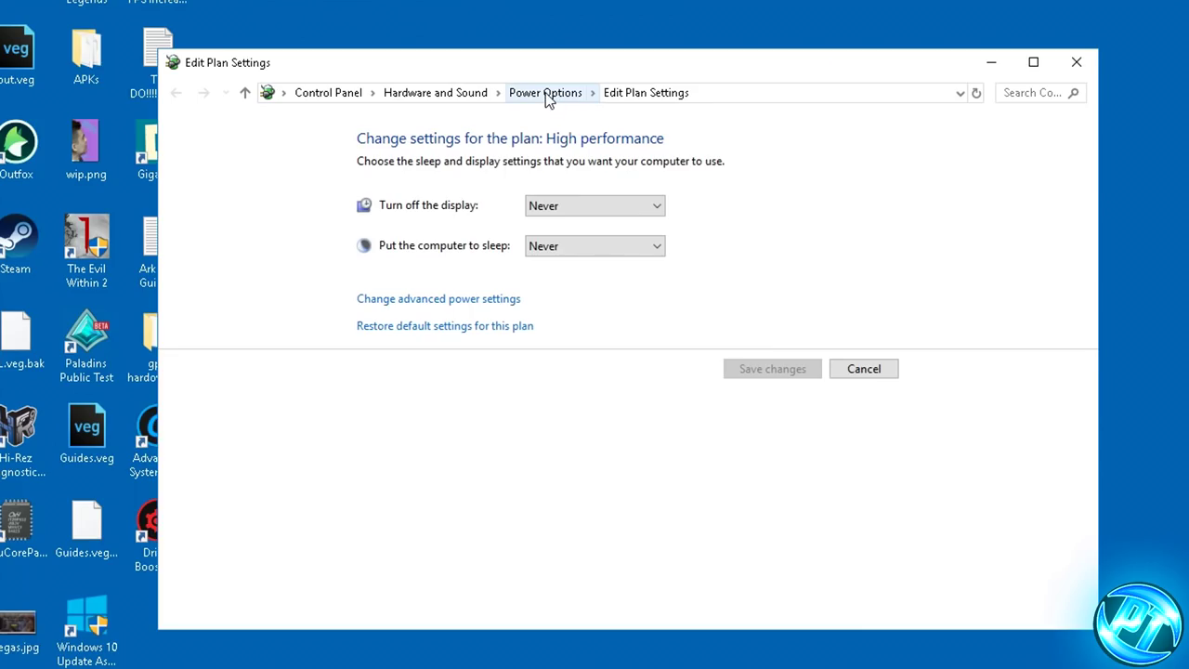
left_click(546, 94)
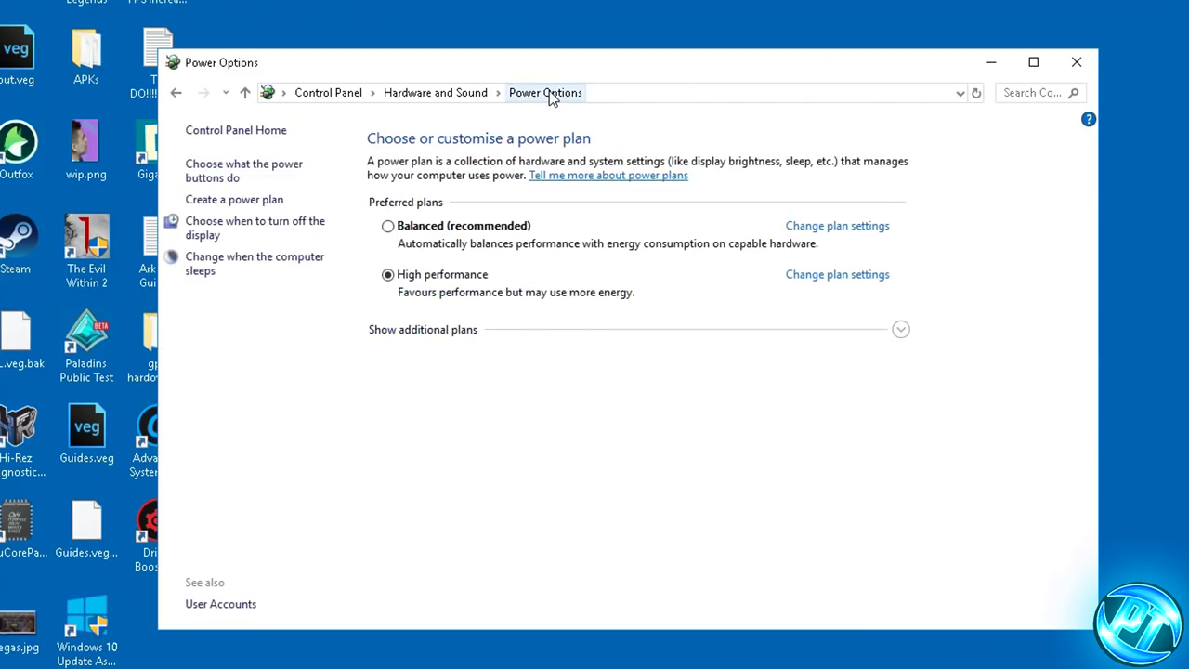
left_click(900, 329)
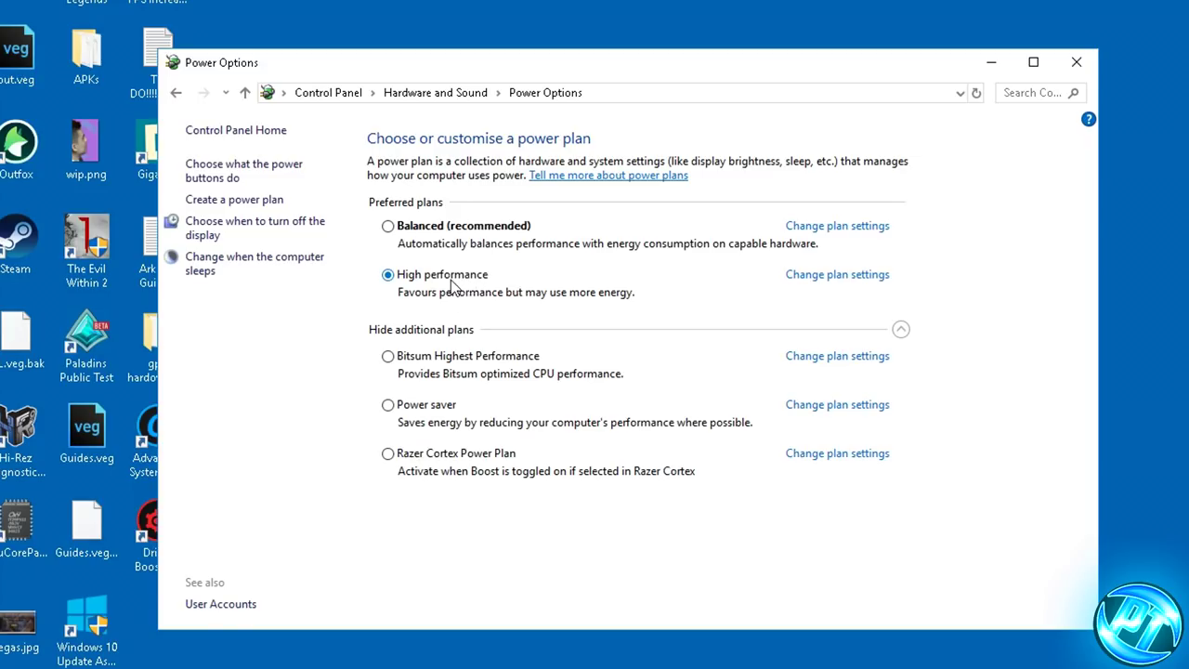
In the High performance plan's advanced power settings, set Turn off hard disk after to 0 minutes and apply it.
left_click(816, 275)
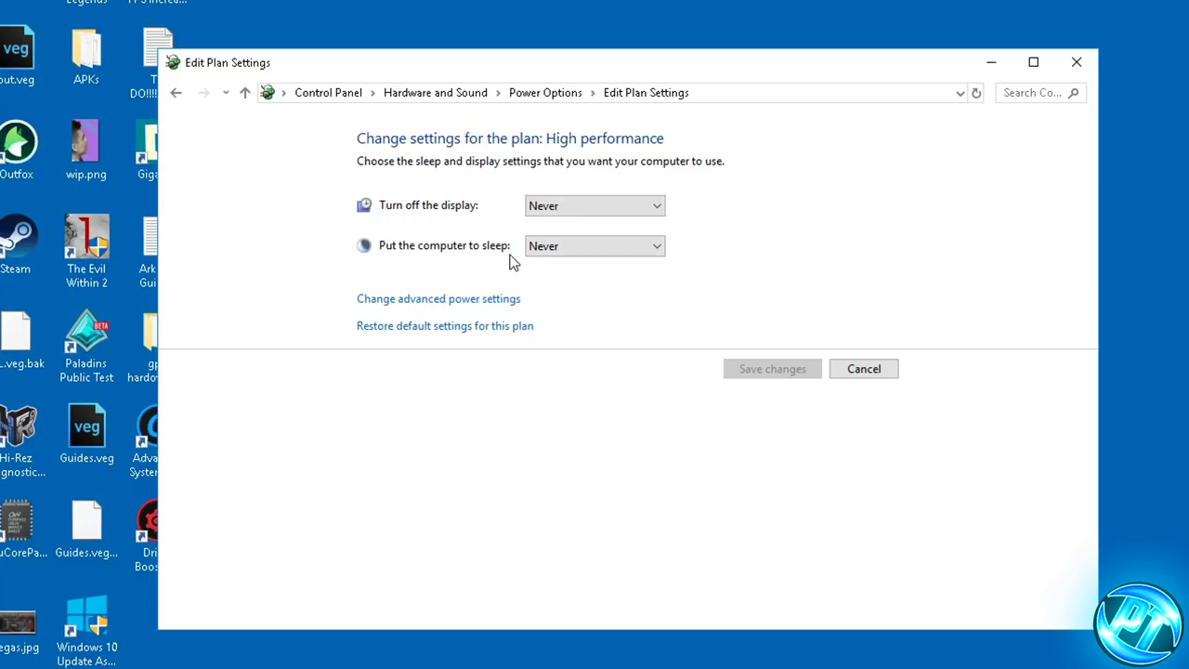
left_click(434, 299)
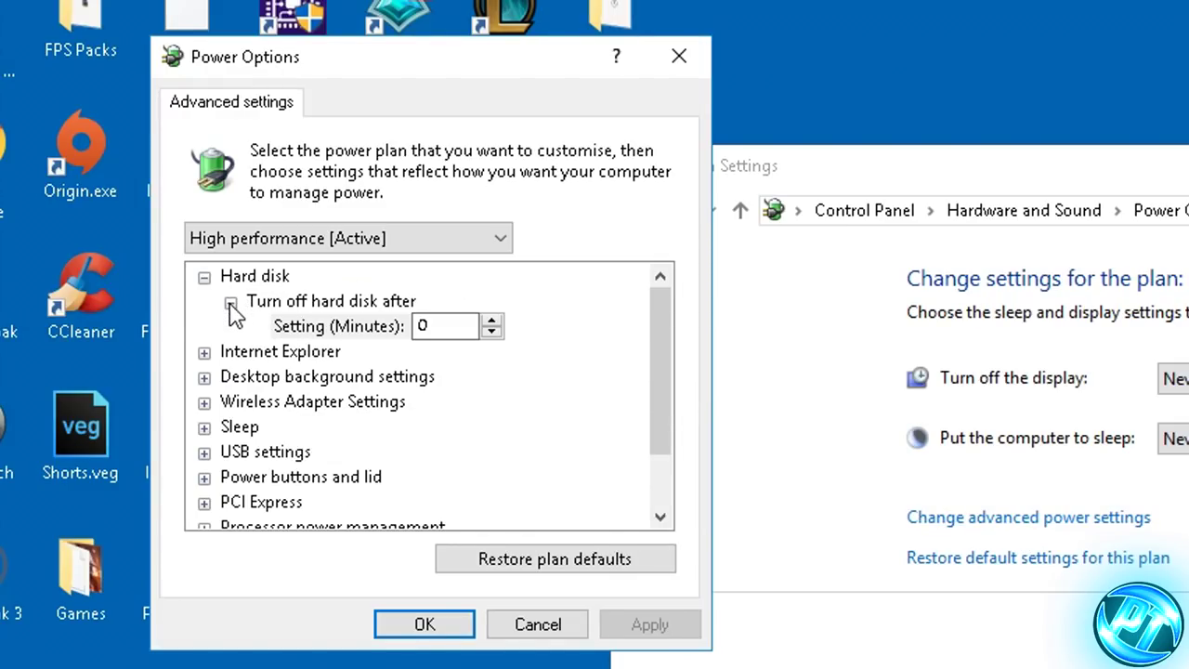
left_click(230, 303)
double_click(219, 275)
double_click(227, 278)
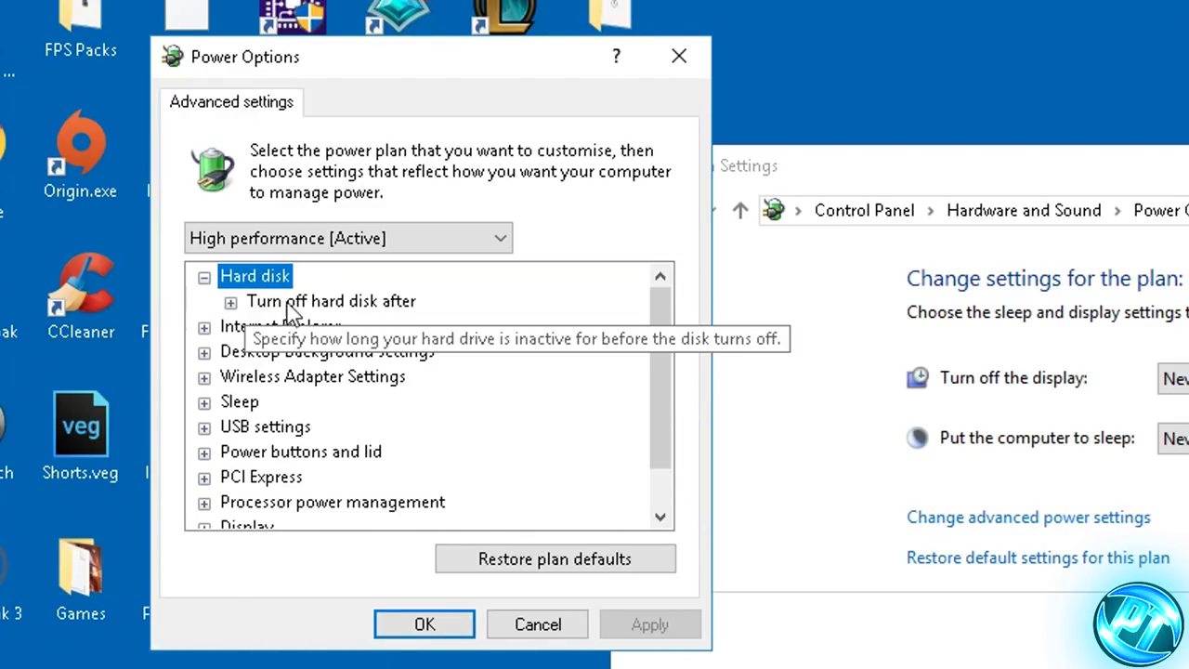
left_click(286, 303)
left_click(230, 301)
left_click(370, 327)
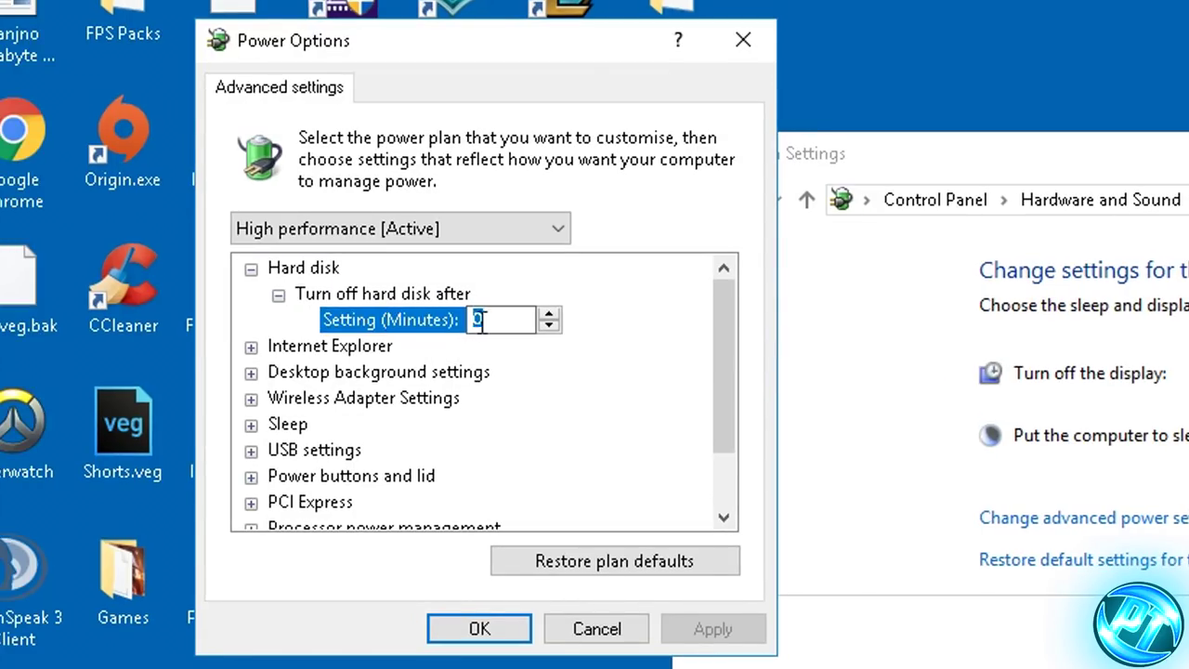
left_click_drag(444, 327, 407, 342)
type("0")
left_click(730, 629)
Under Processor power management, set the minimum and maximum processor states to 100%, save, and close the power settings.
scroll(584, 456, "down", 1)
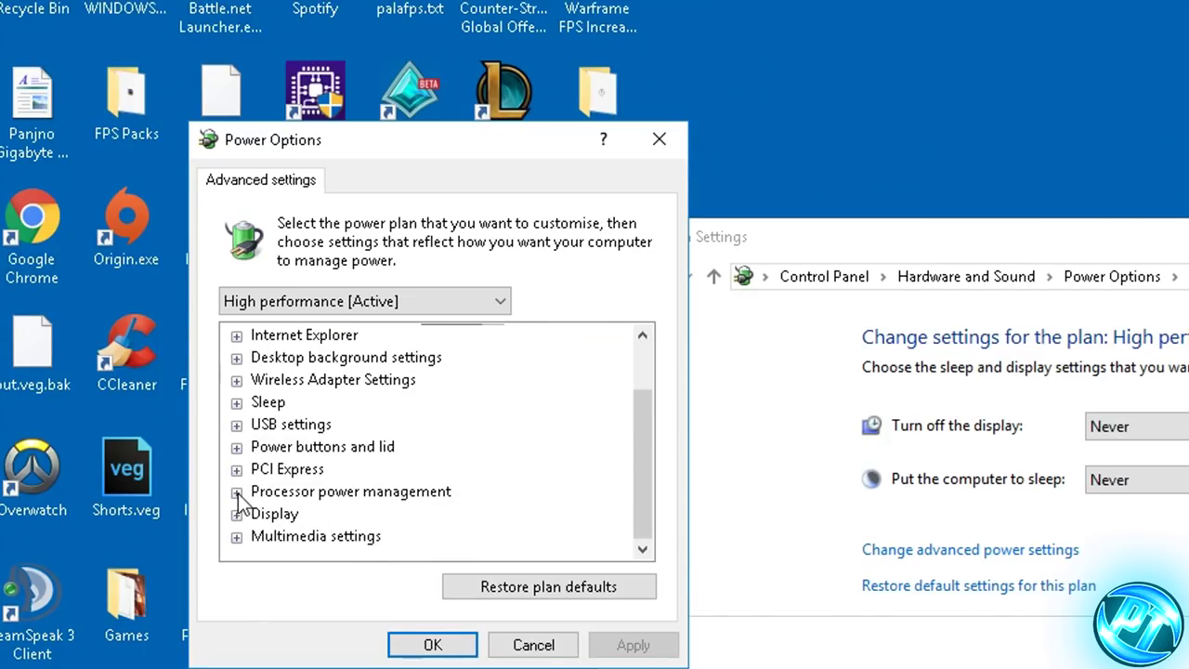
left_click(237, 492)
scroll(307, 483, "down", 1)
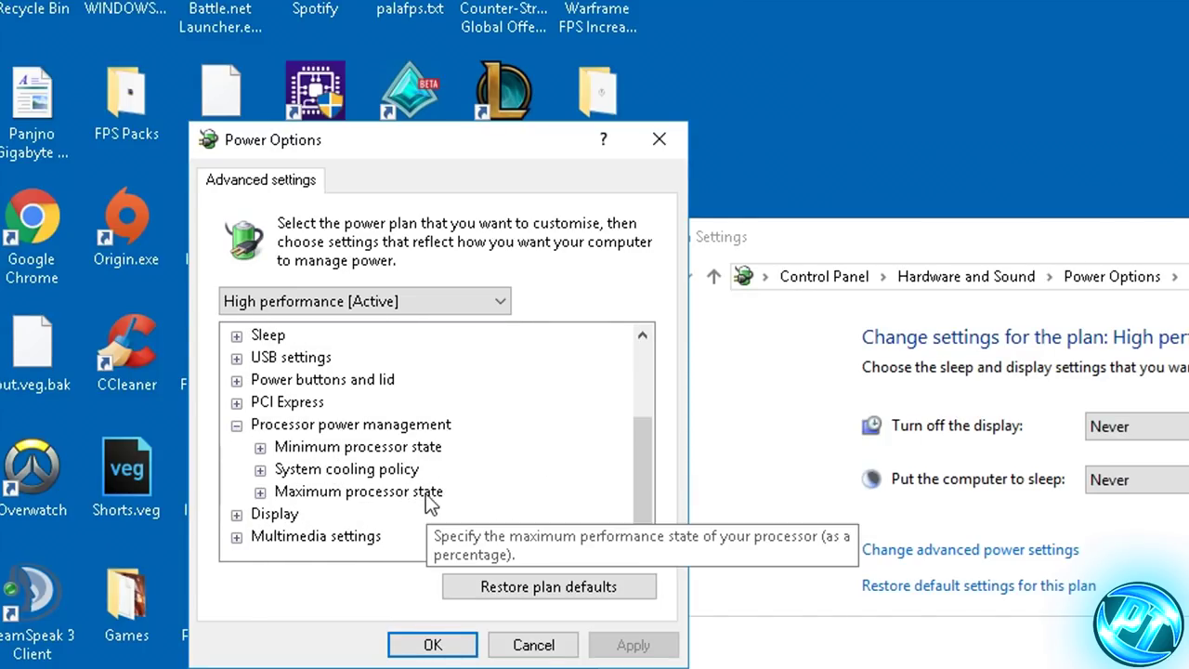
left_click(260, 447)
scroll(400, 472, "down", 1)
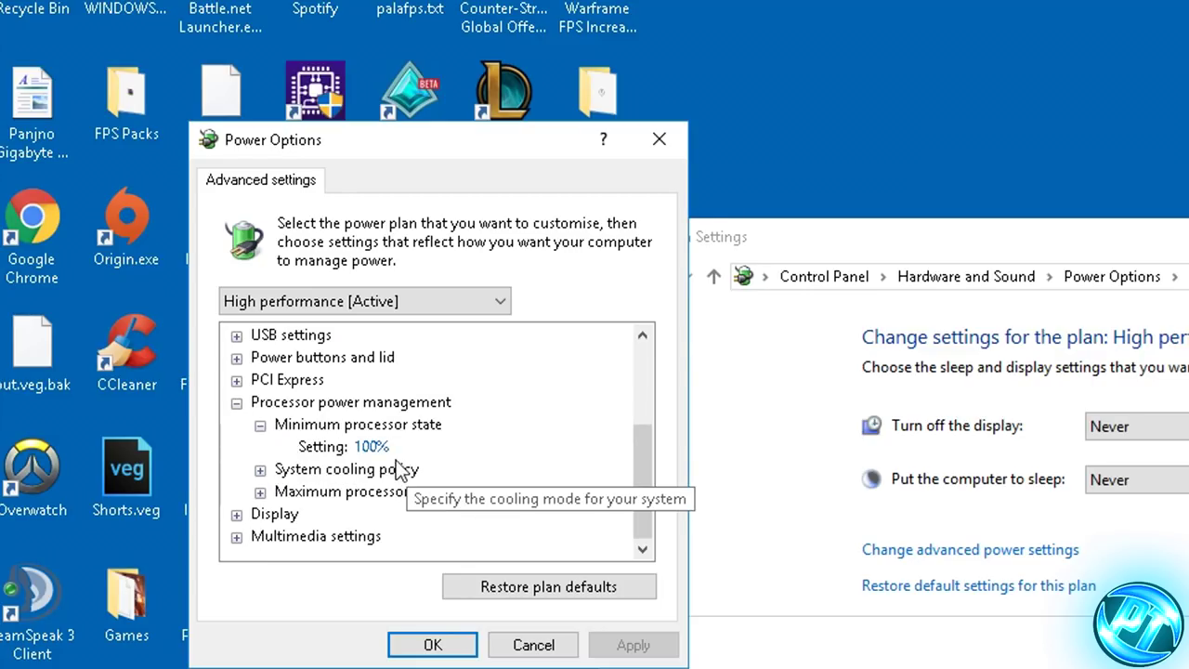
left_click(260, 492)
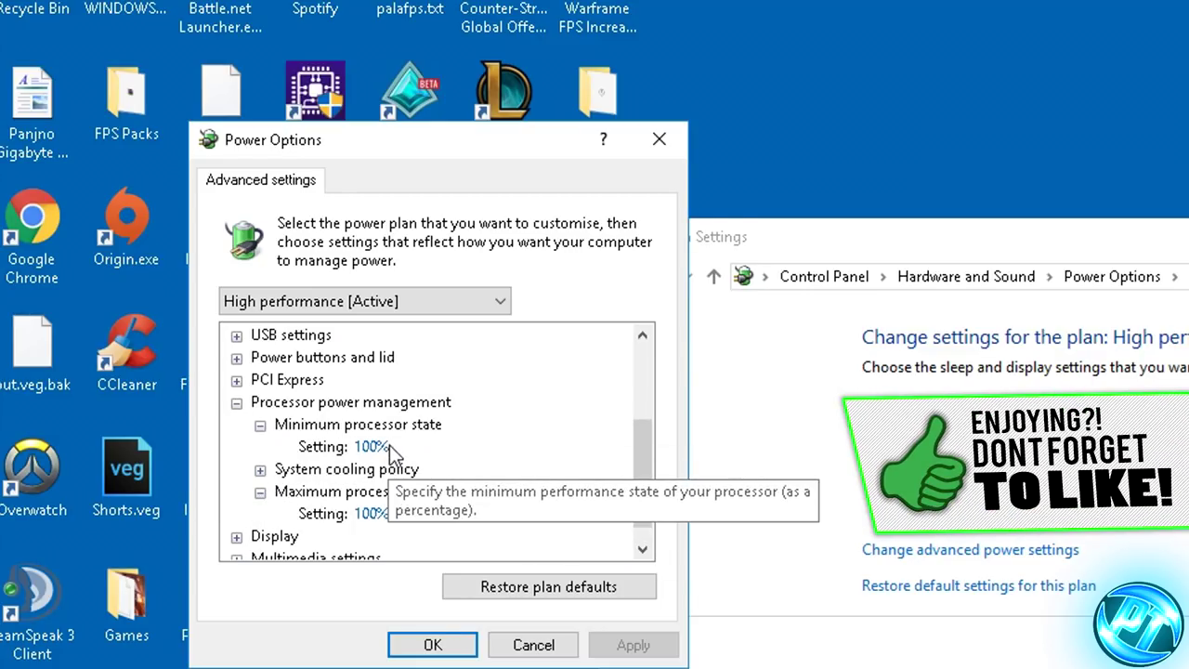
left_click(379, 447)
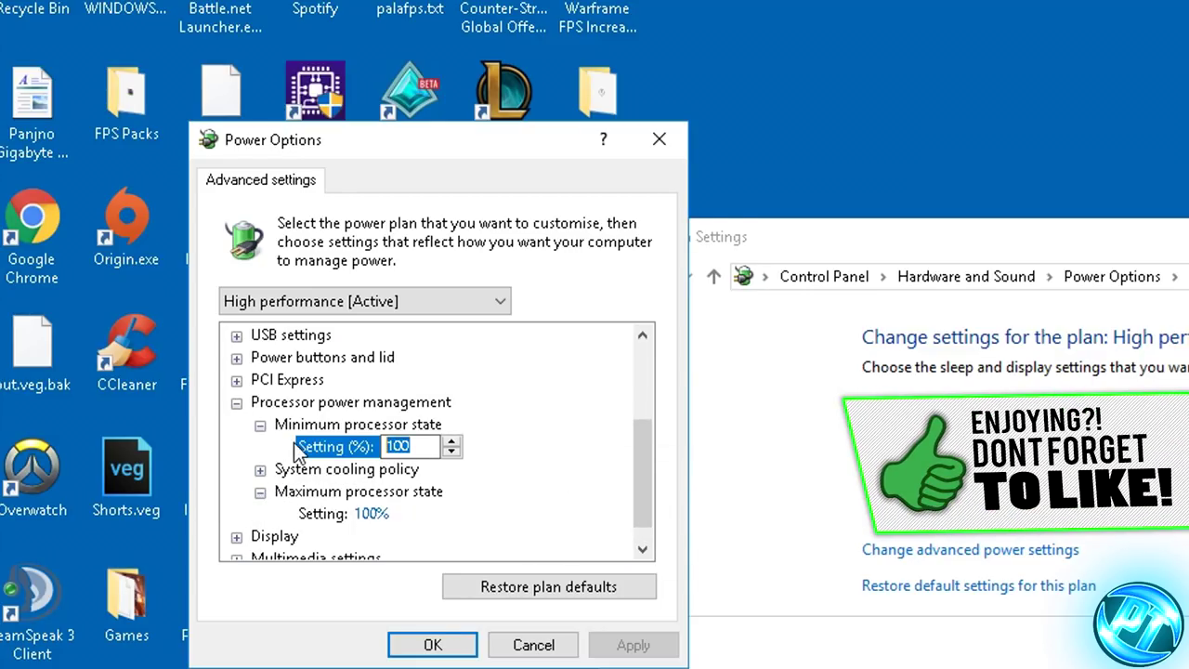
type("100")
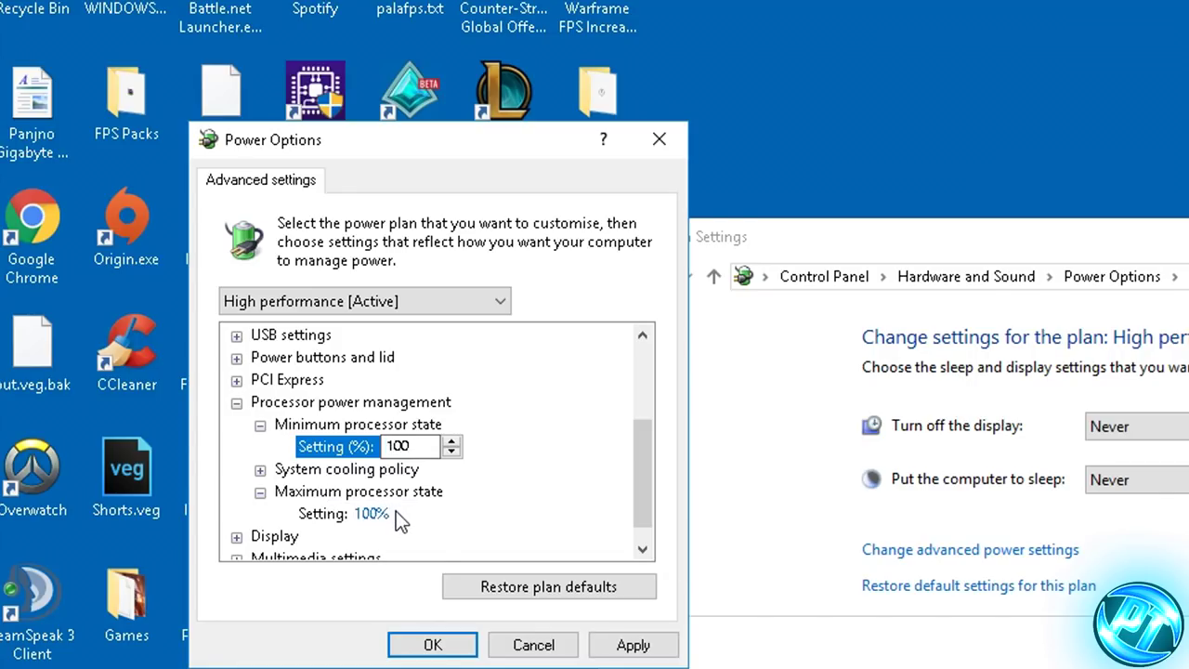
left_click(396, 511)
left_click(633, 644)
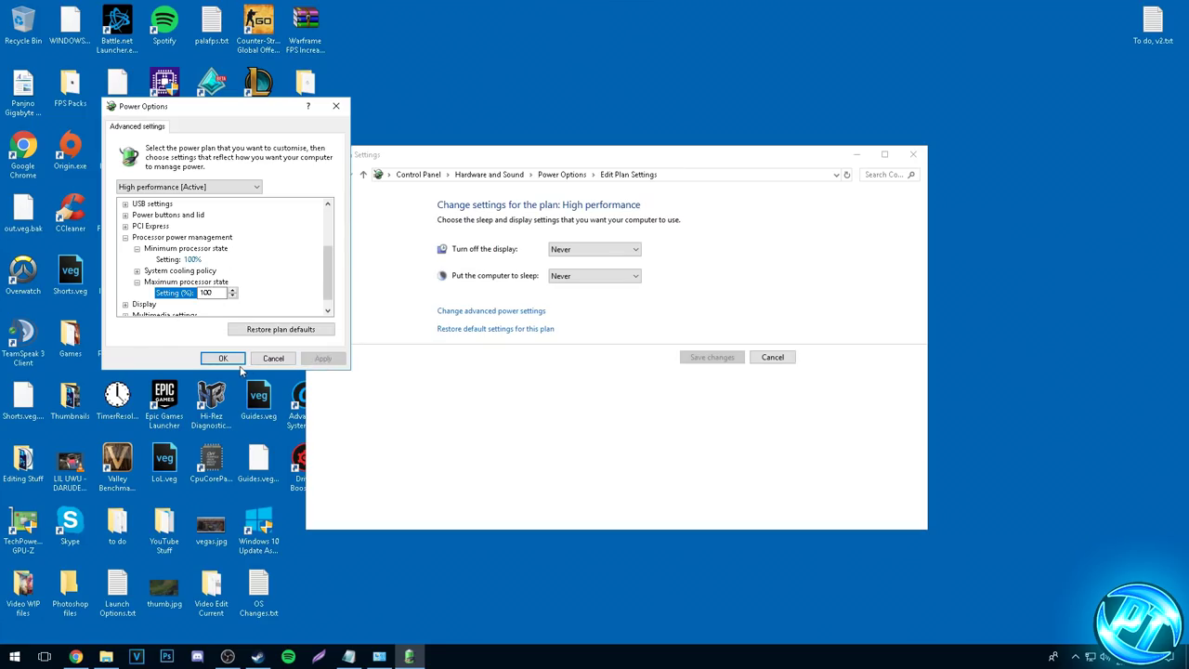
left_click(222, 359)
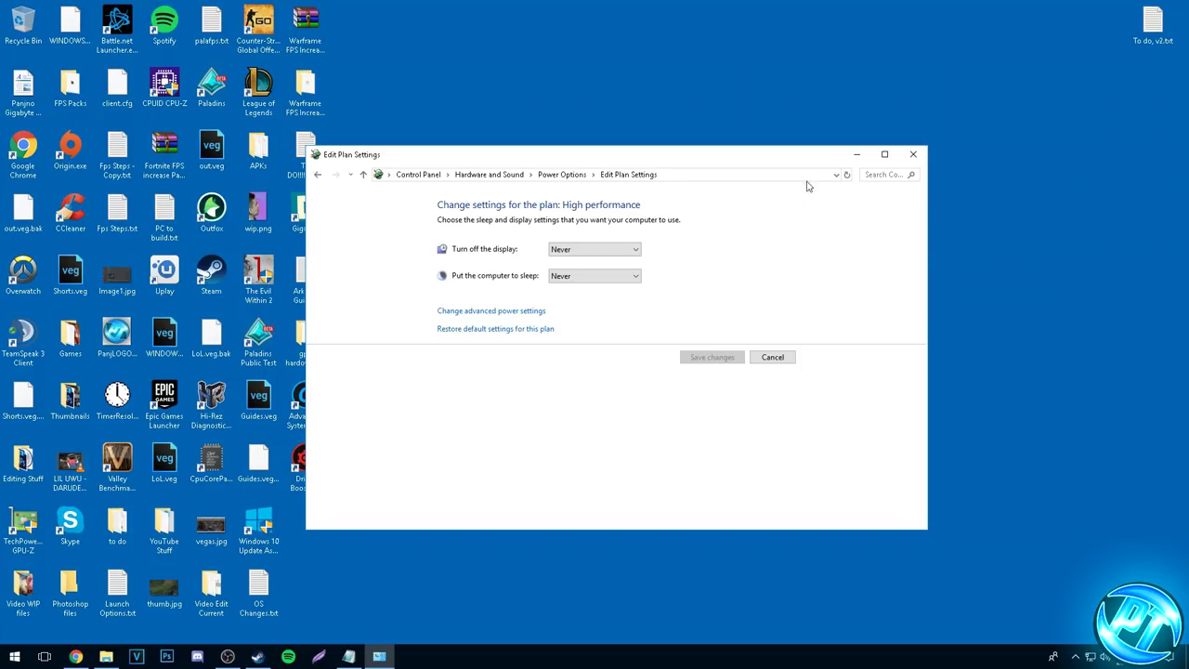
left_click(913, 155)
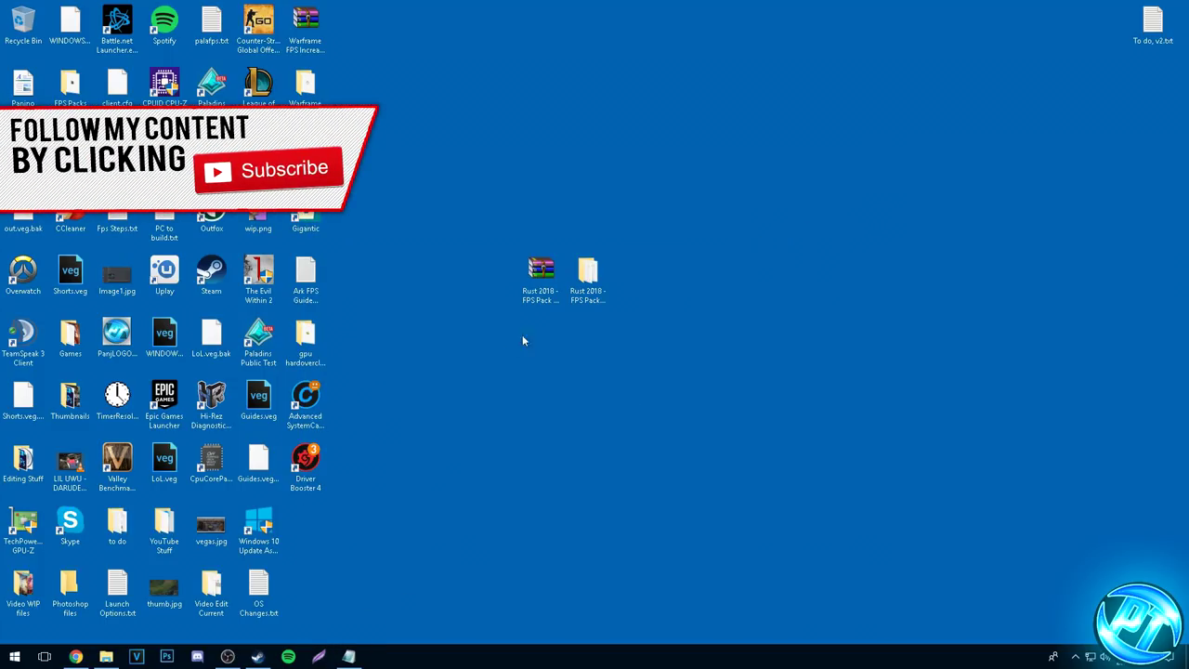
Search Windows for this pc, view its properties, and go through the advanced system settings to Performance Options.
left_click(14, 657)
type("this pc")
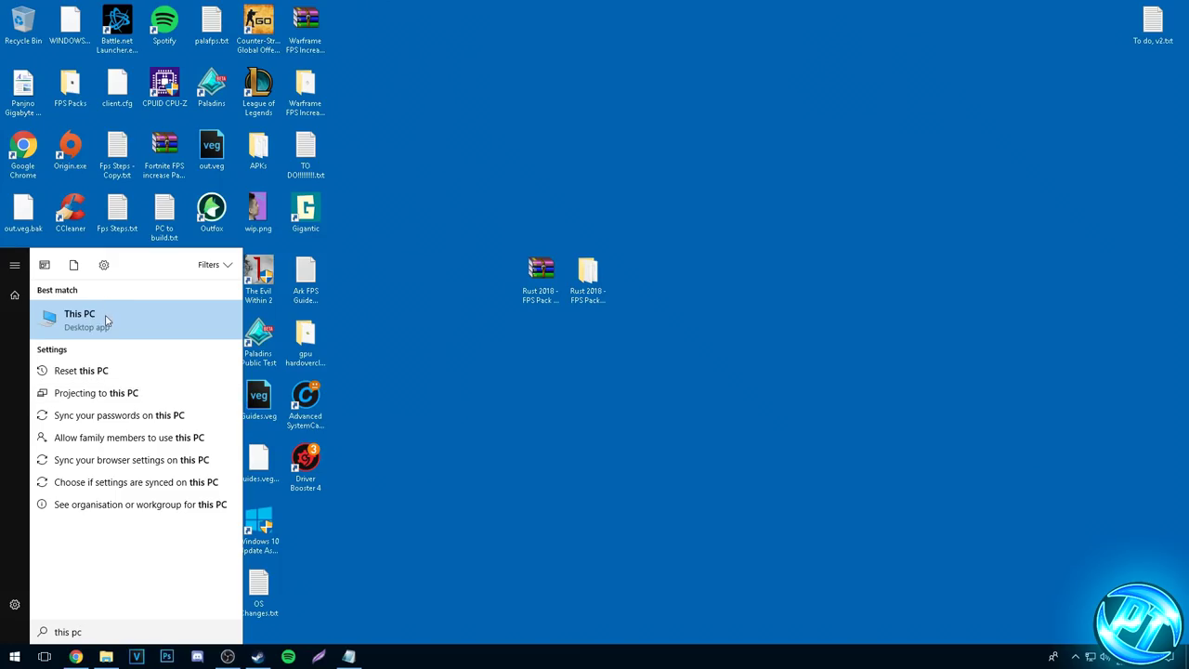
right_click(106, 319)
left_click(140, 430)
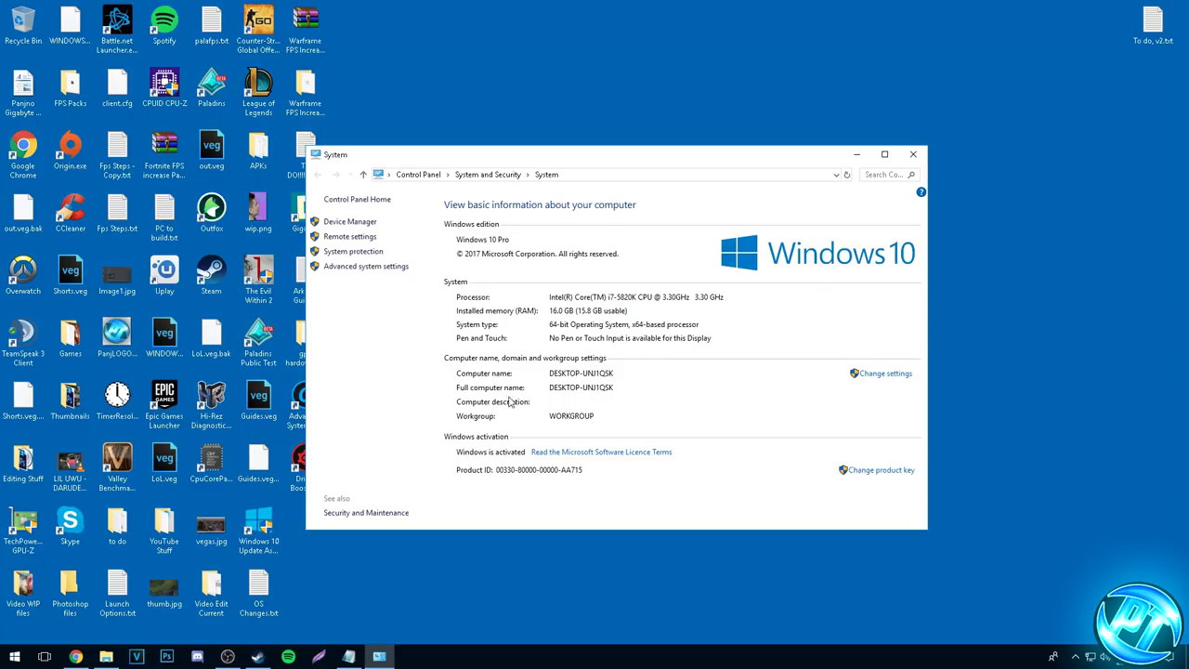
left_click(375, 269)
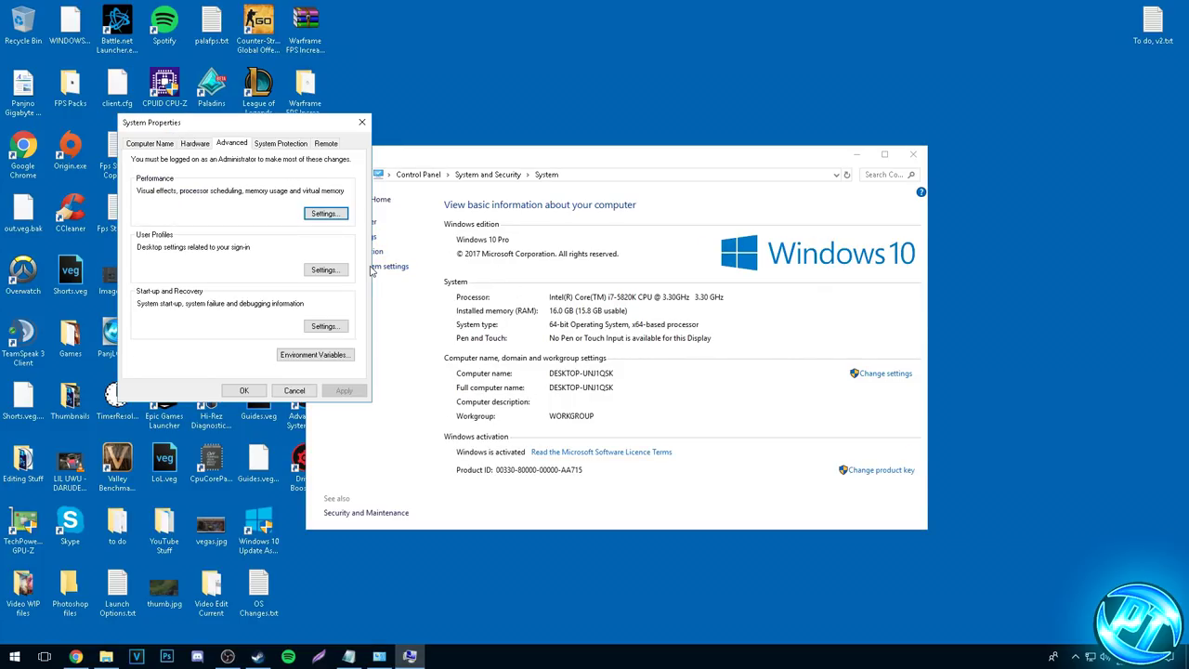
left_click_drag(245, 133, 602, 183)
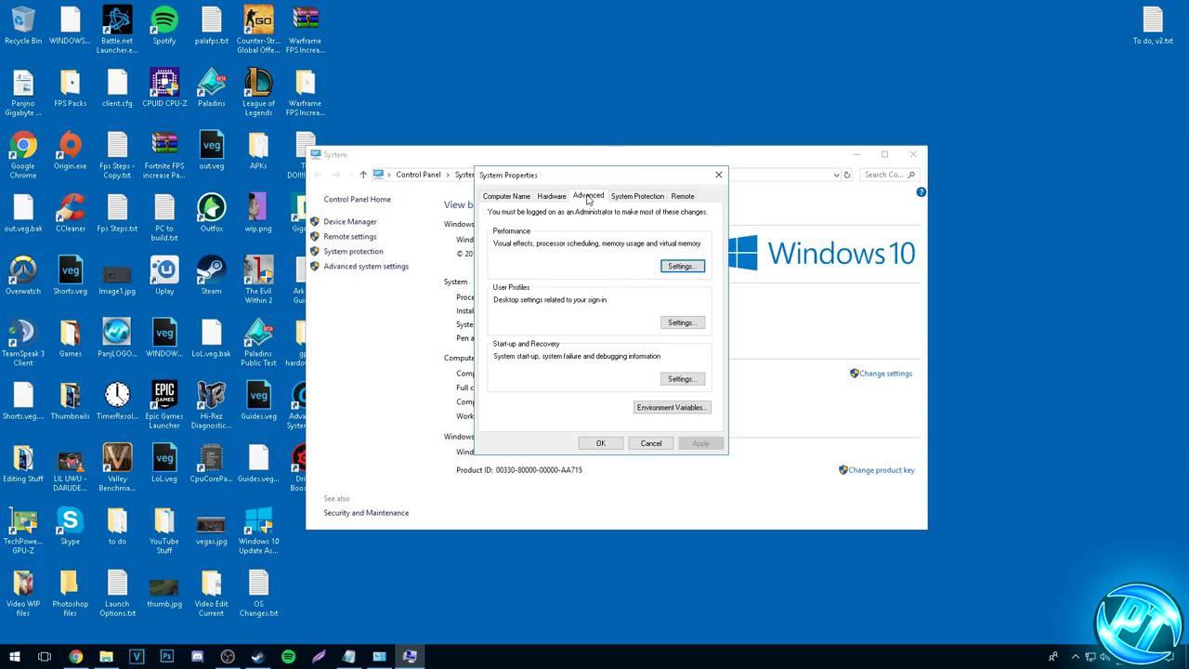
left_click(678, 267)
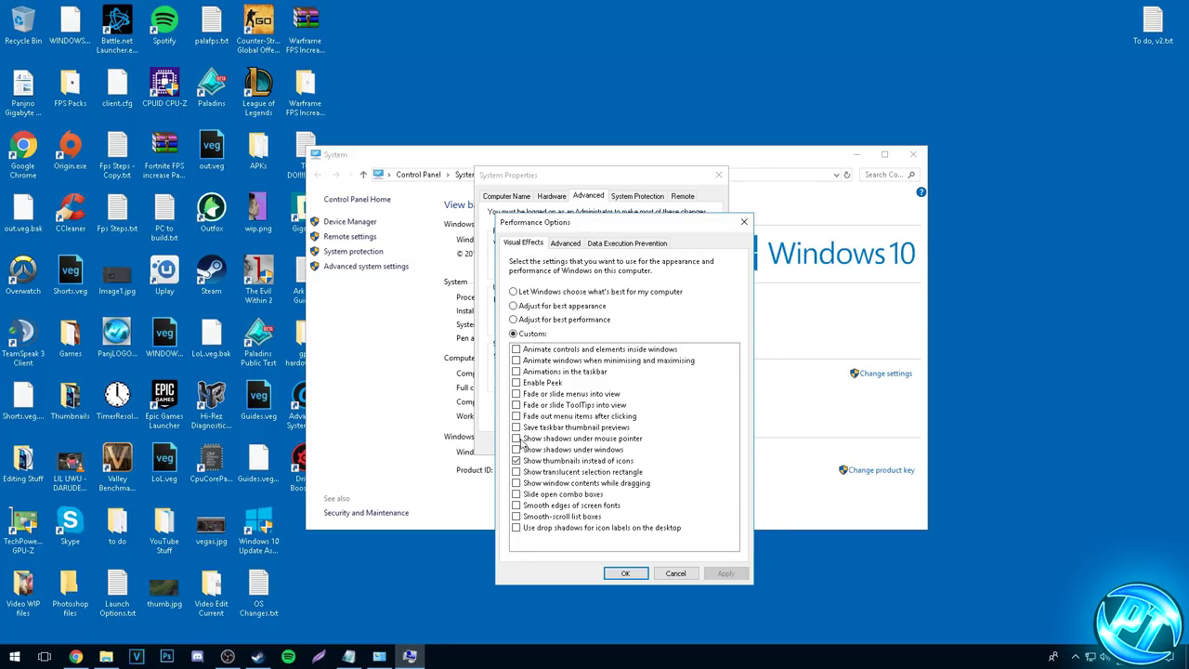
Keep only Show thumbnails instead of icons enabled among the custom visual effects, and apply the settings.
left_click(517, 349)
left_click(516, 361)
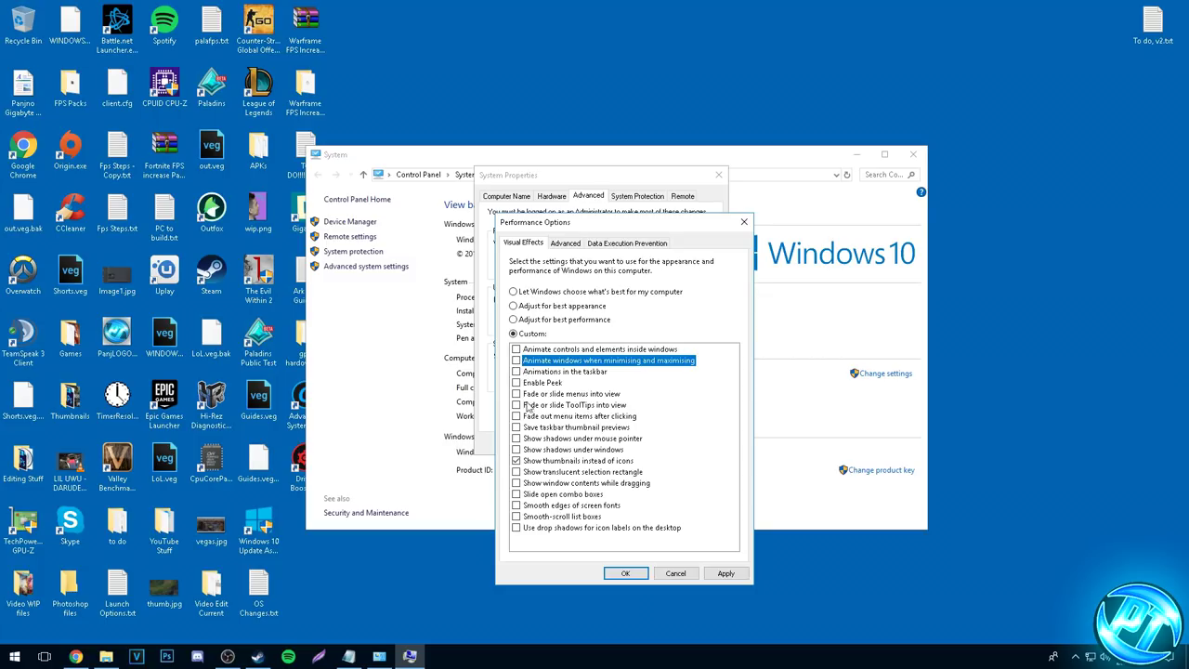
left_click(562, 463)
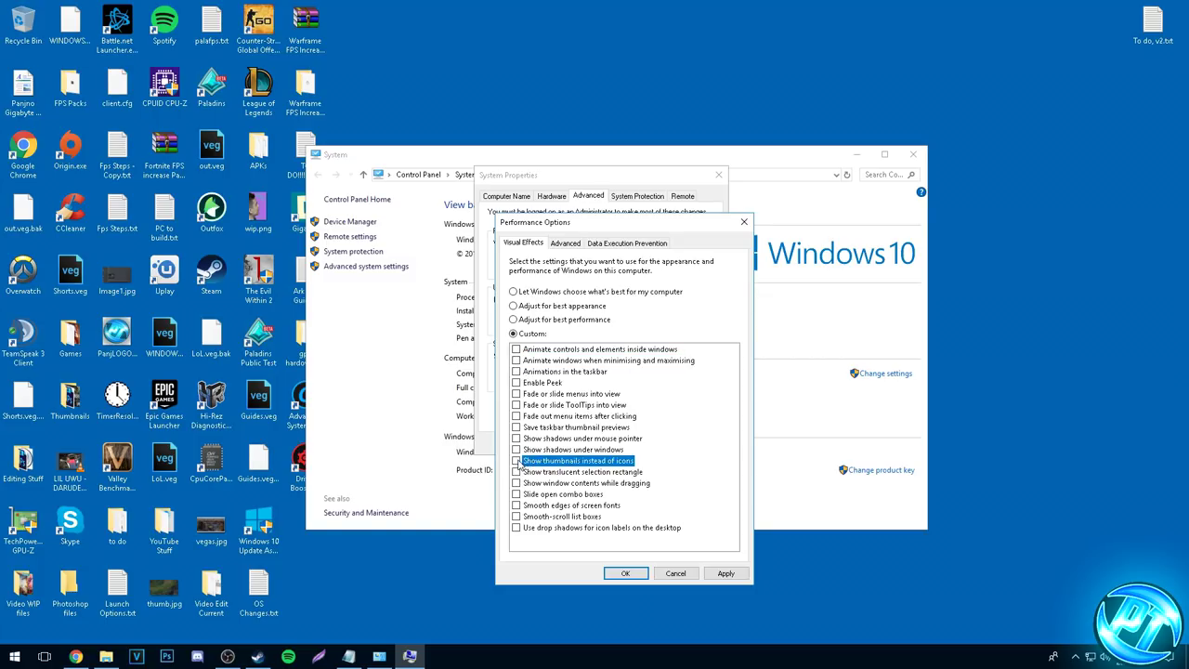
left_click(516, 504)
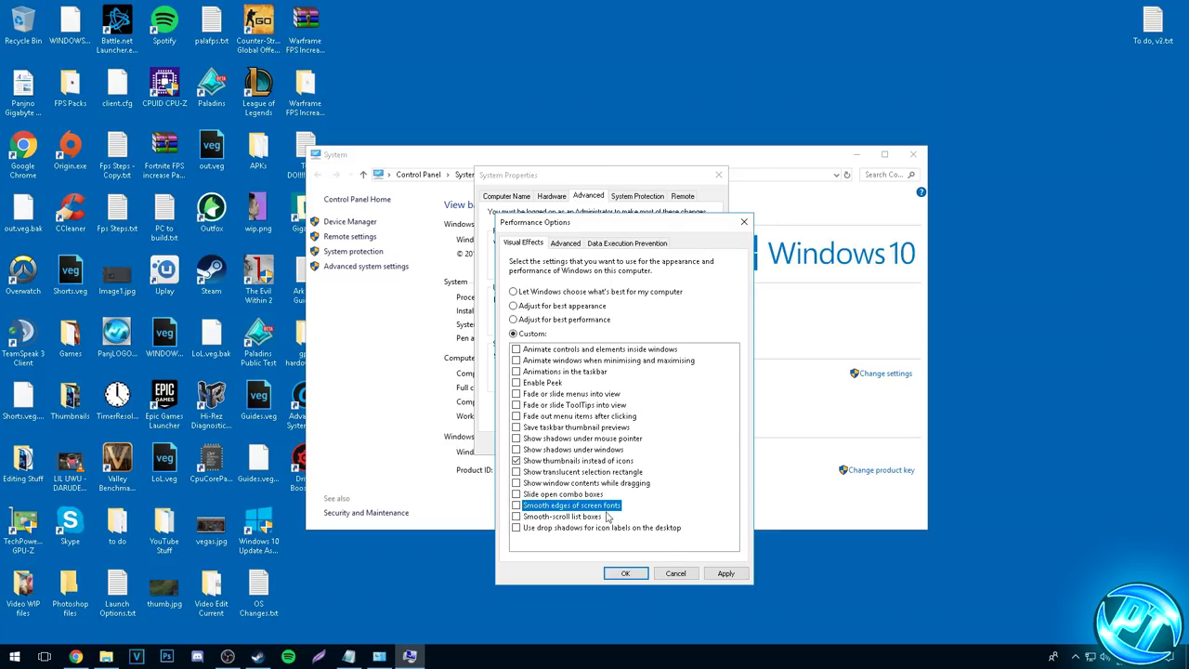
left_click(725, 574)
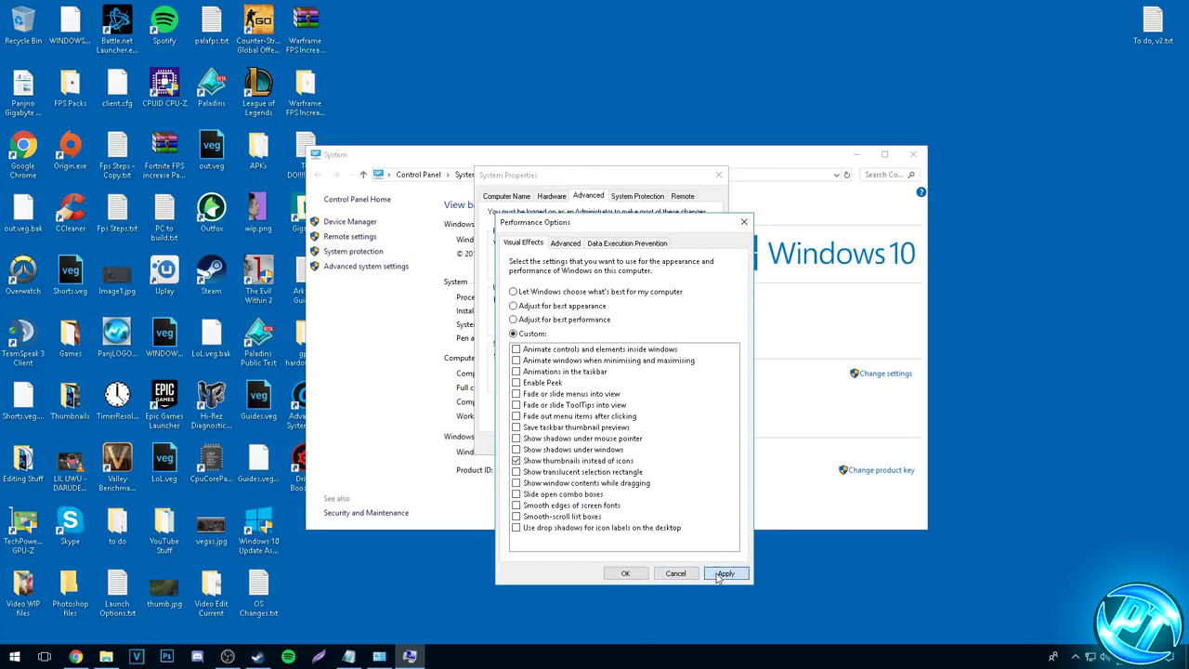
Review the processor scheduling, set DEP to essential Windows programs and services only, then save and close the system windows.
left_click(566, 243)
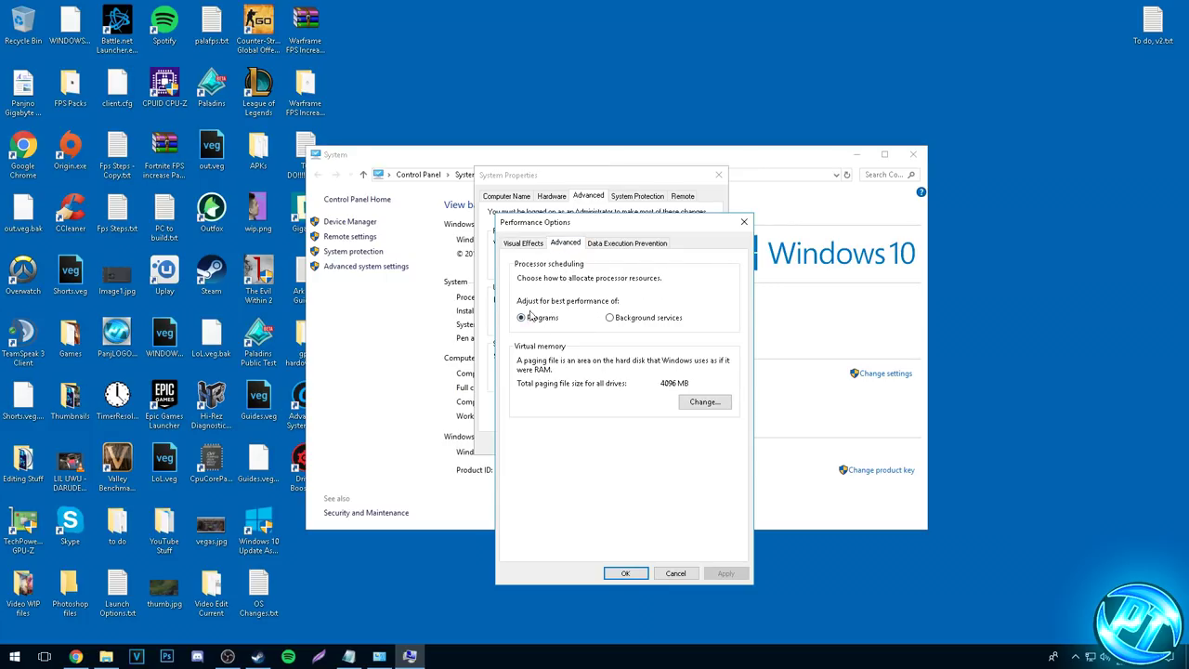
left_click(604, 247)
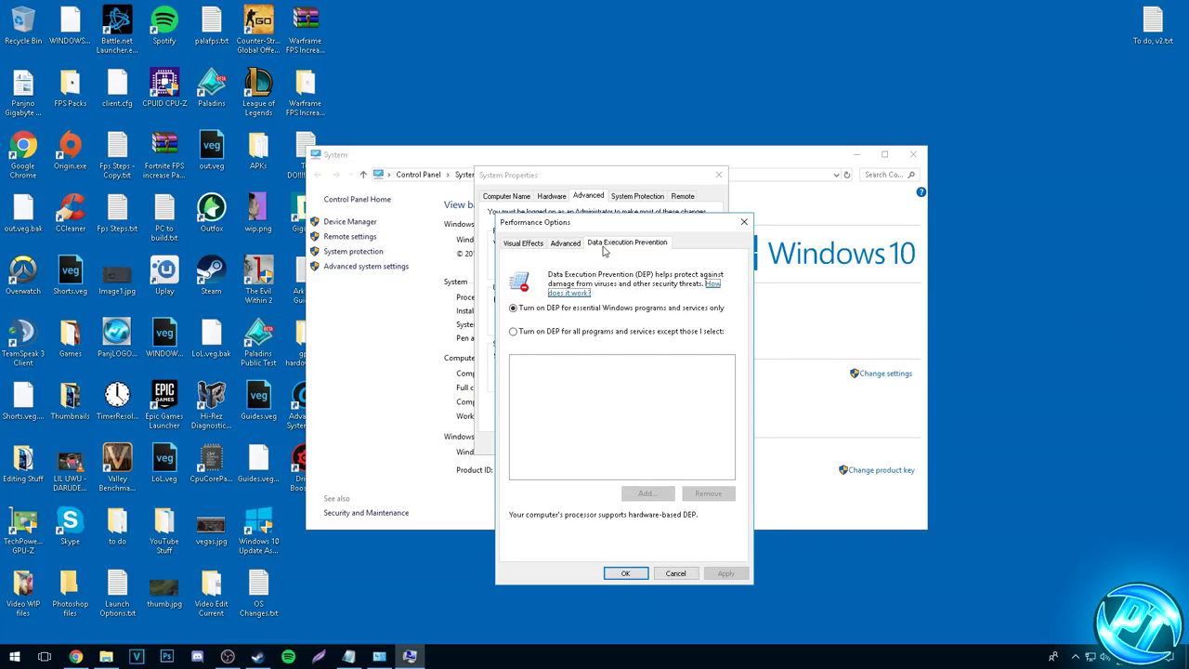
left_click(565, 309)
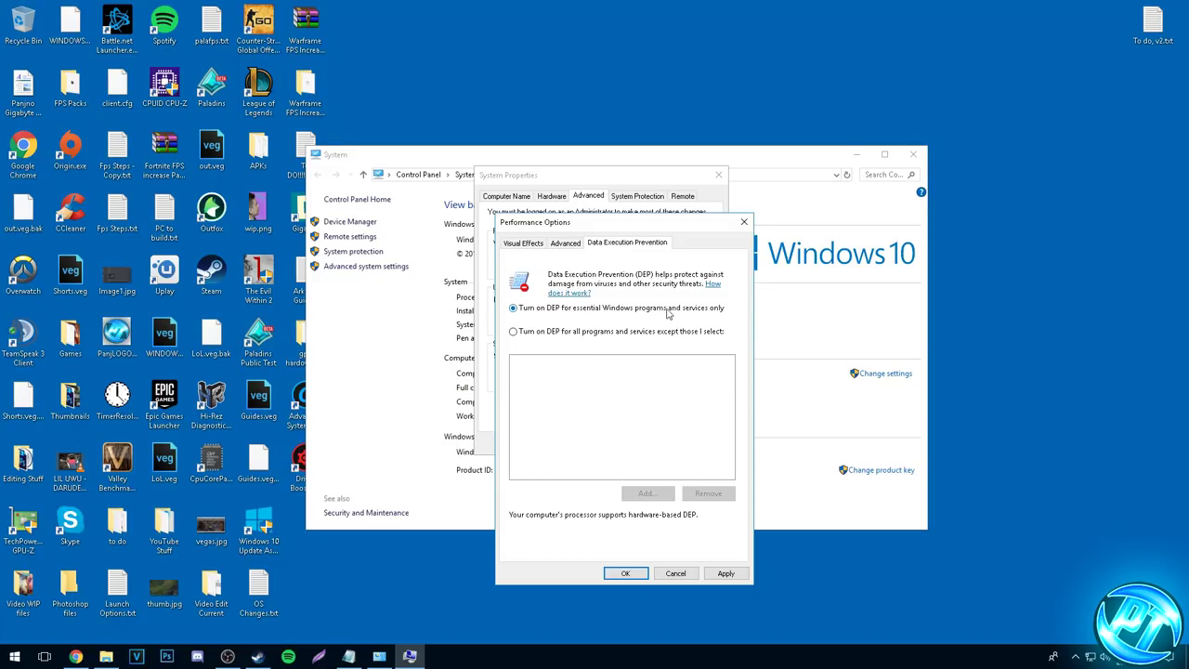
left_click(625, 571)
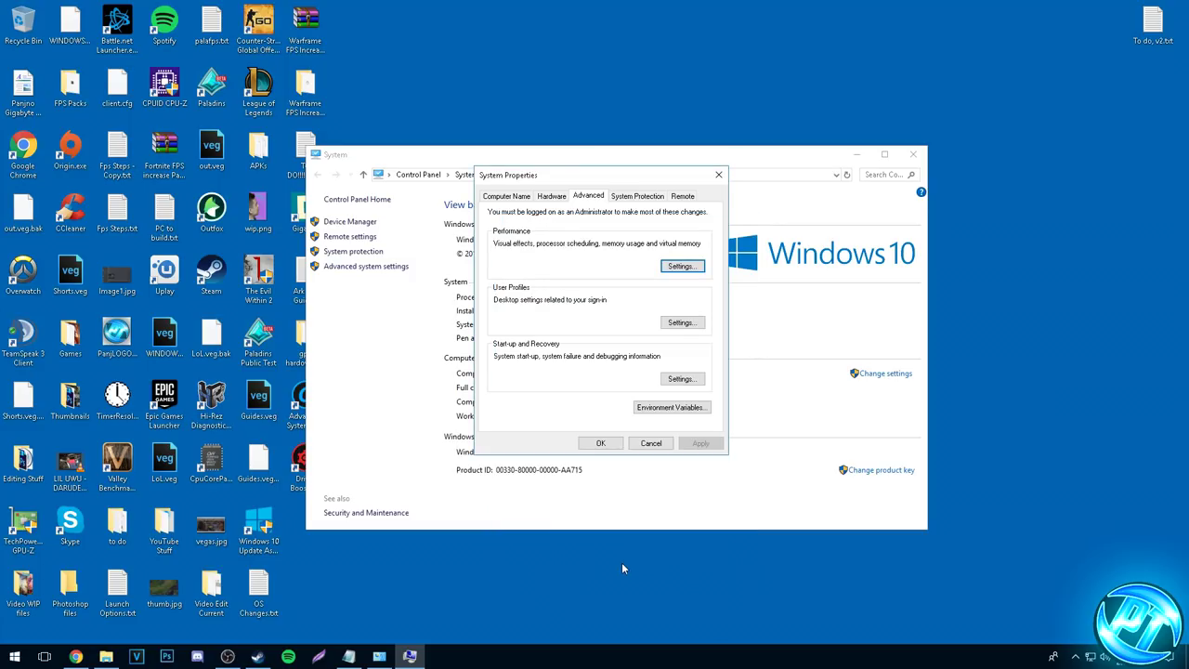
left_click(604, 444)
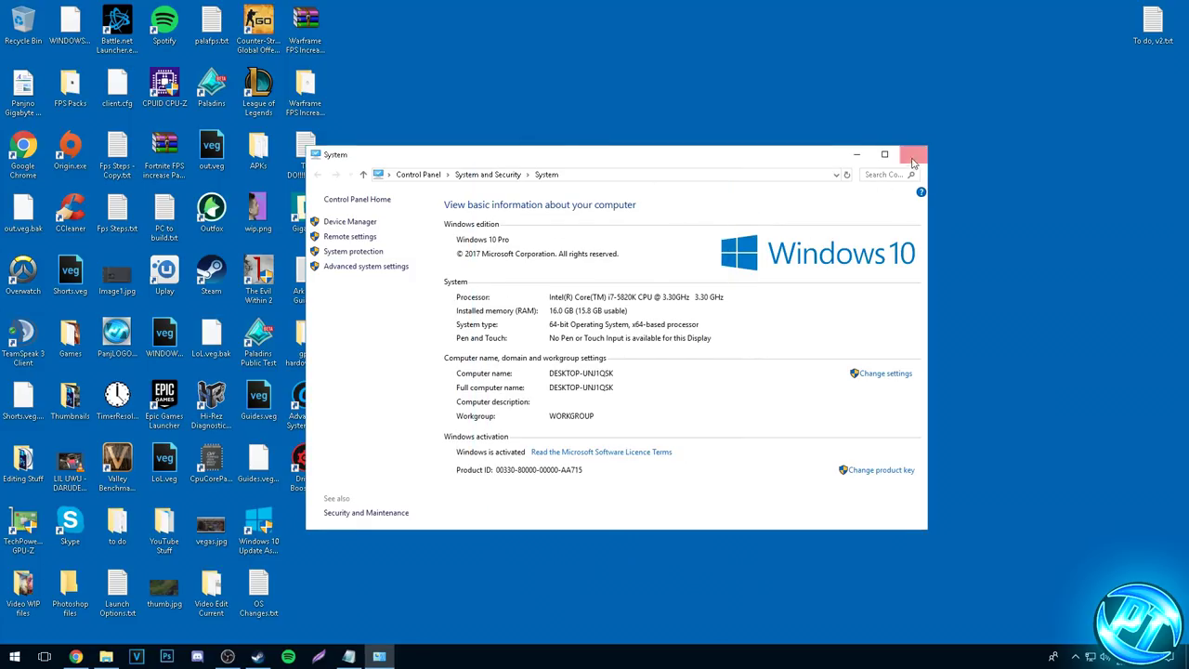
left_click(914, 155)
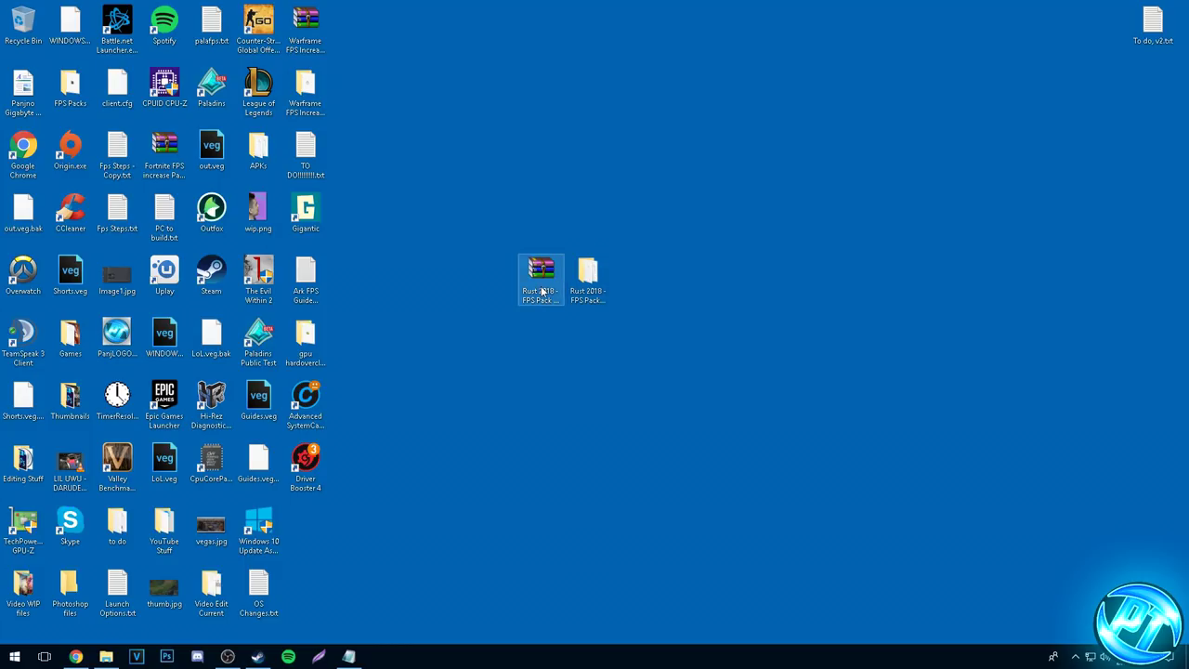
Run UnparkCPU.exe from the Unpark CPU folder of the Rust 2018 FPS pack and check the CPU parking status.
double_click(587, 272)
double_click(472, 218)
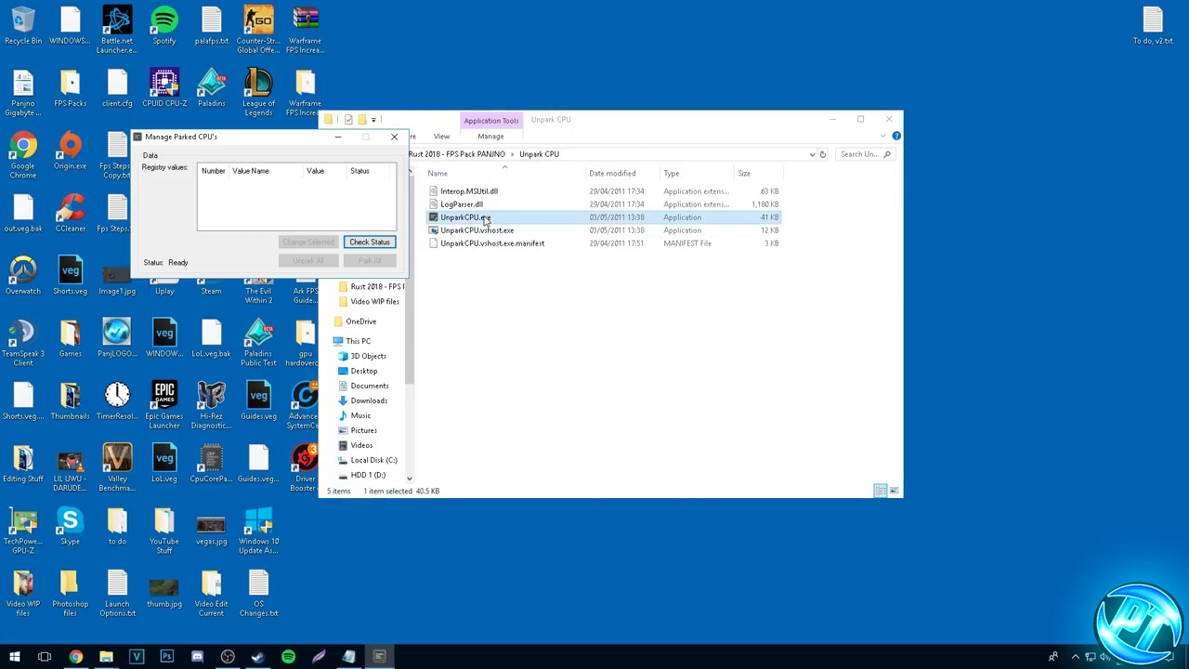
left_click(370, 244)
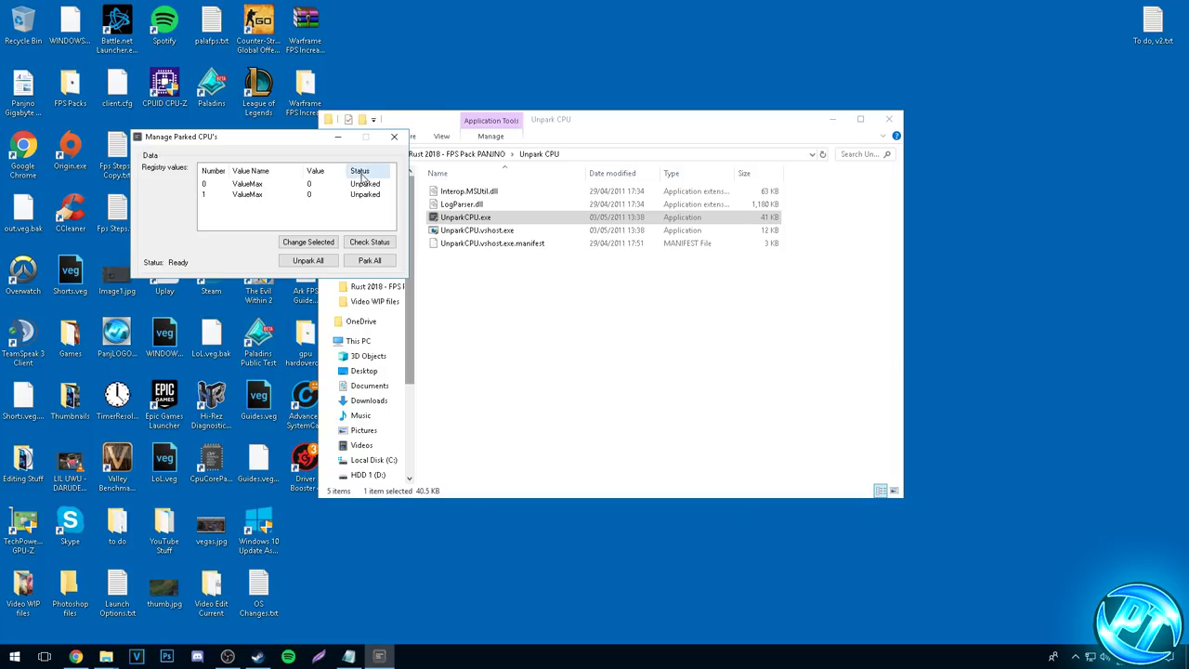
Unpark all CPU cores and inspect the status of both listed registry values.
left_click(368, 185)
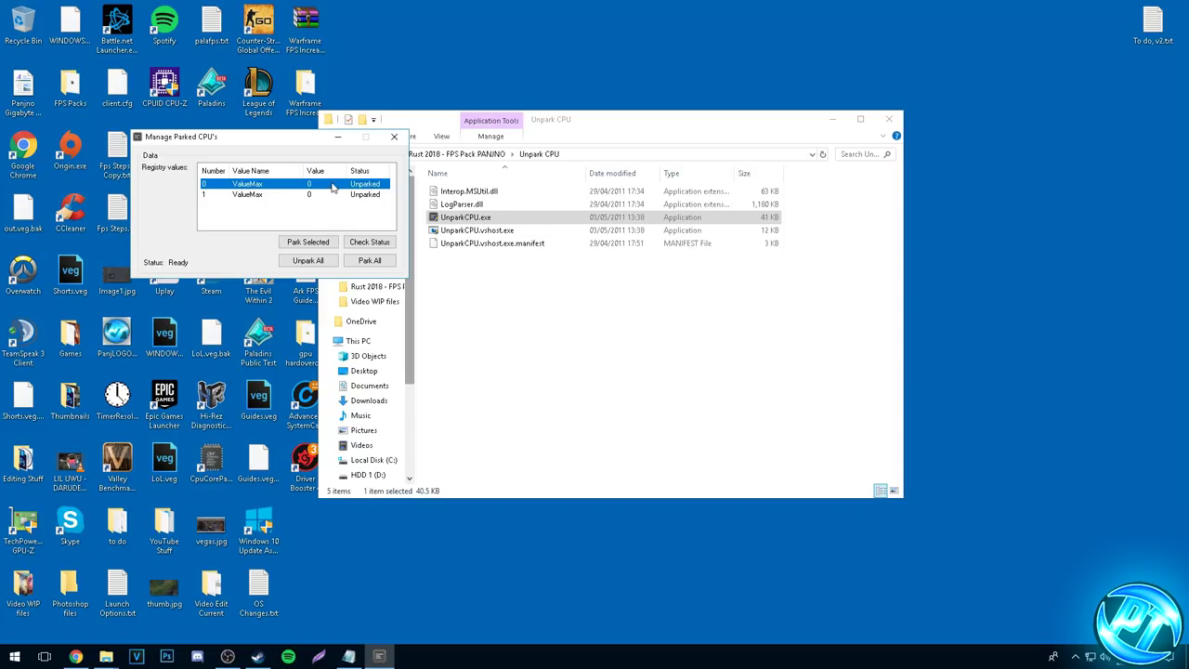
left_click(309, 260)
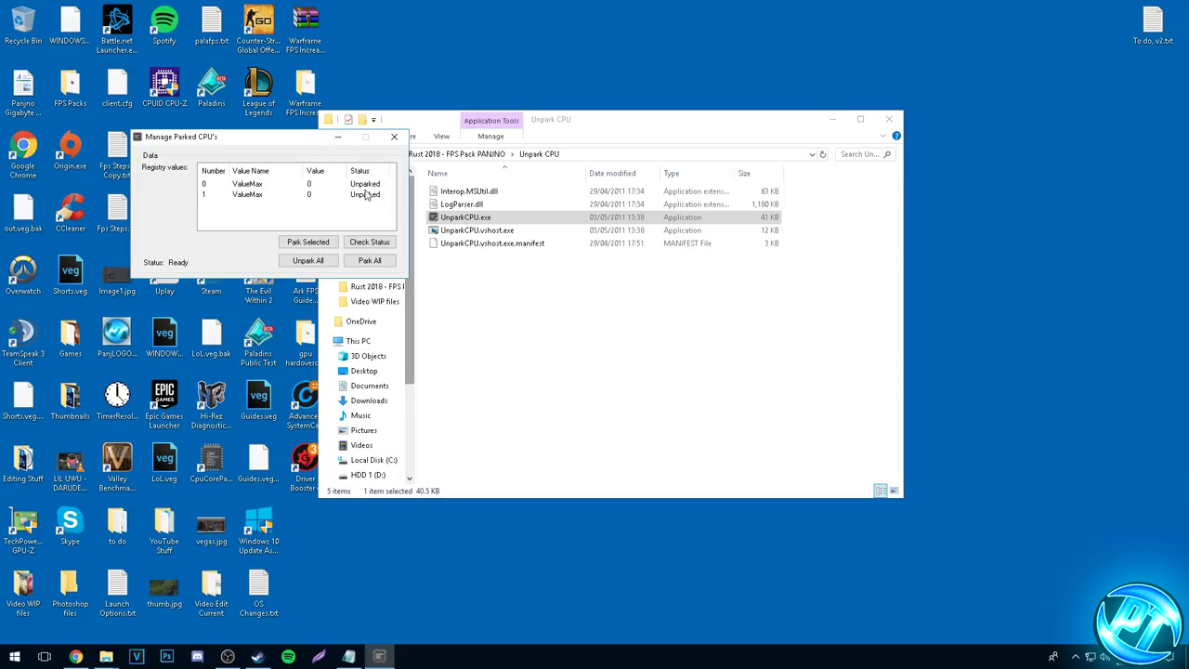
left_click(364, 195)
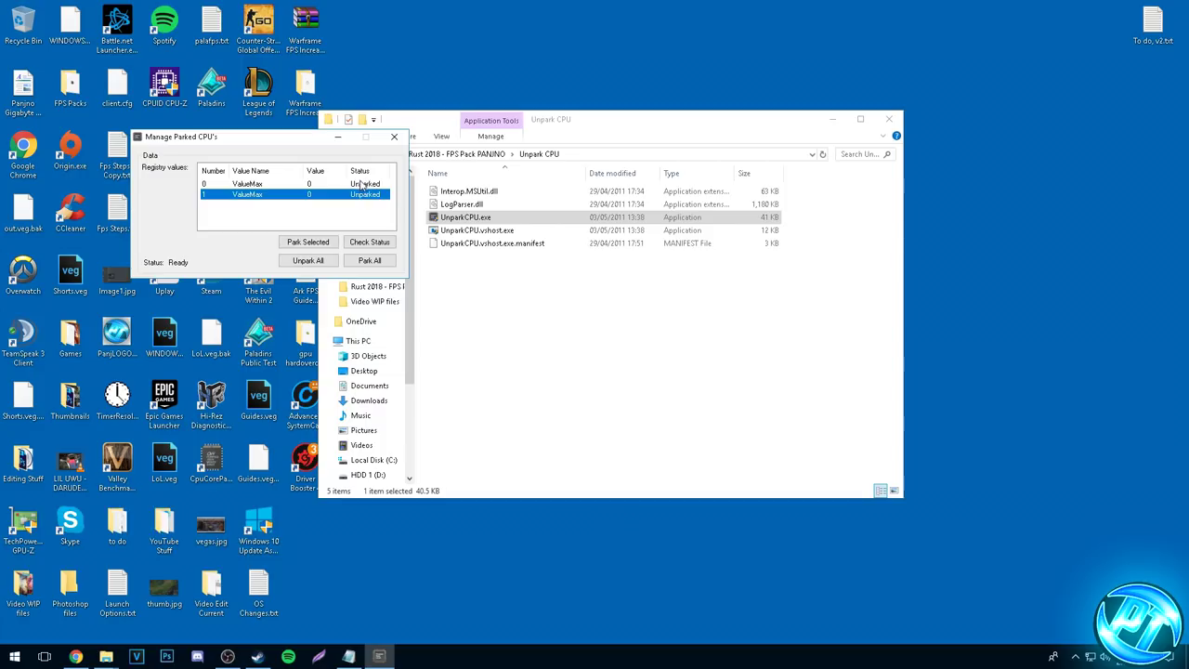
left_click(462, 218)
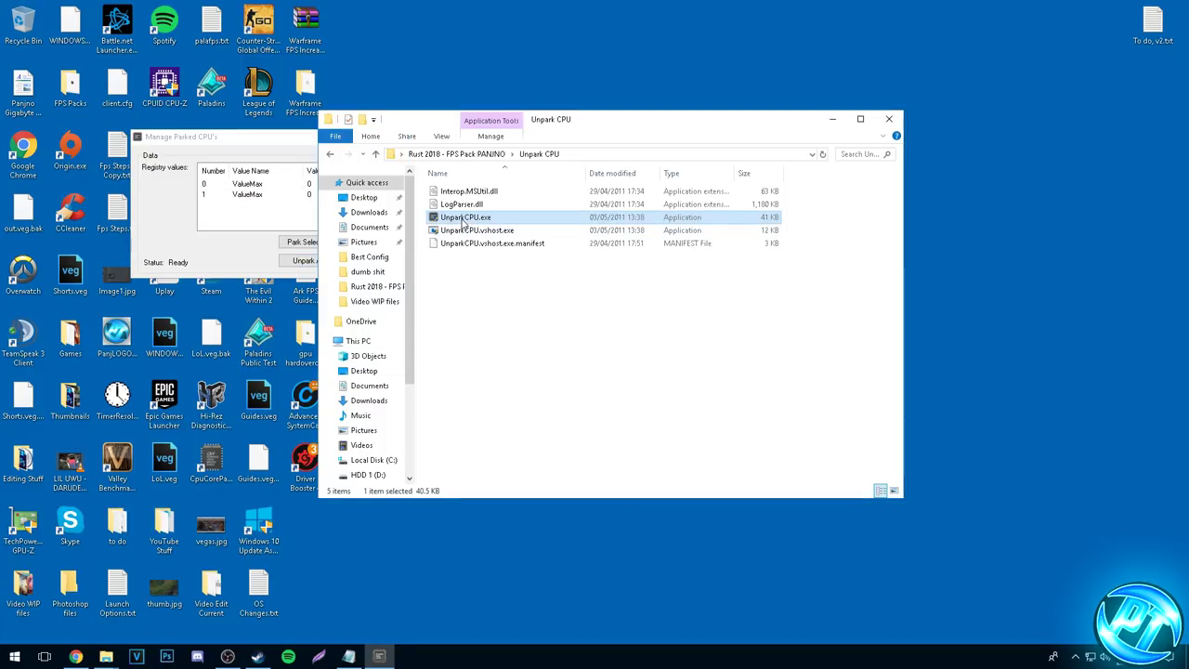
right_click(462, 219)
left_click(438, 292)
left_click(283, 146)
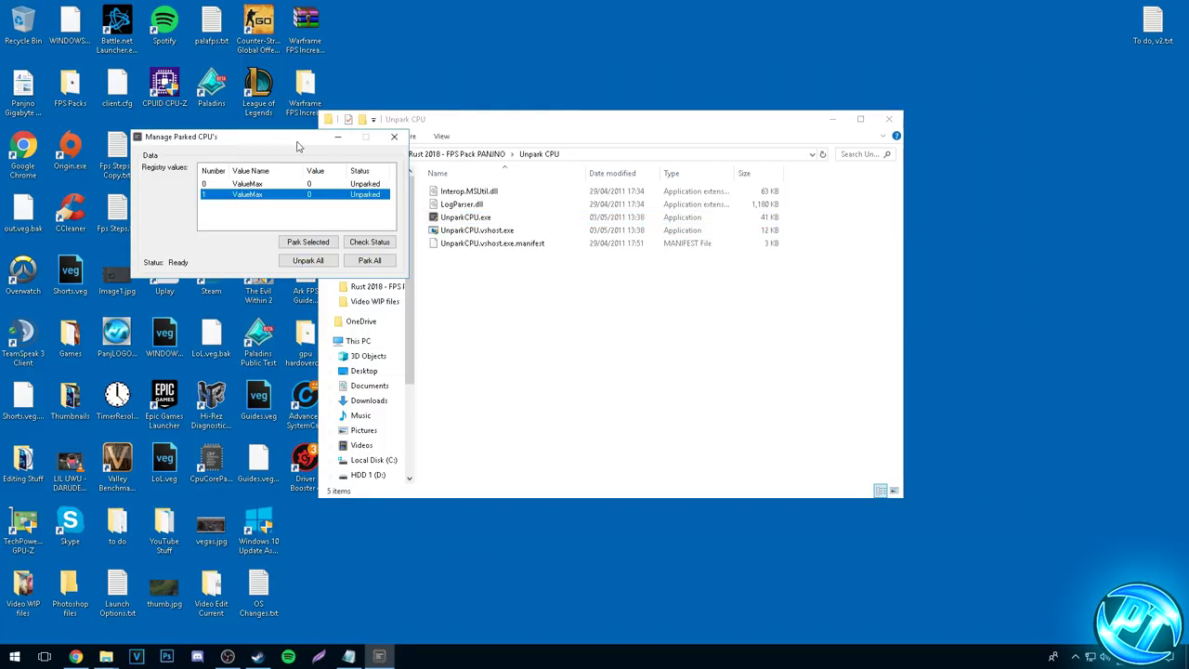
Close the CPU unparking tool and its folder, install CCleaner from ccsetup535.exe in the Rust 2018 FPS pack, and run it.
left_click(393, 137)
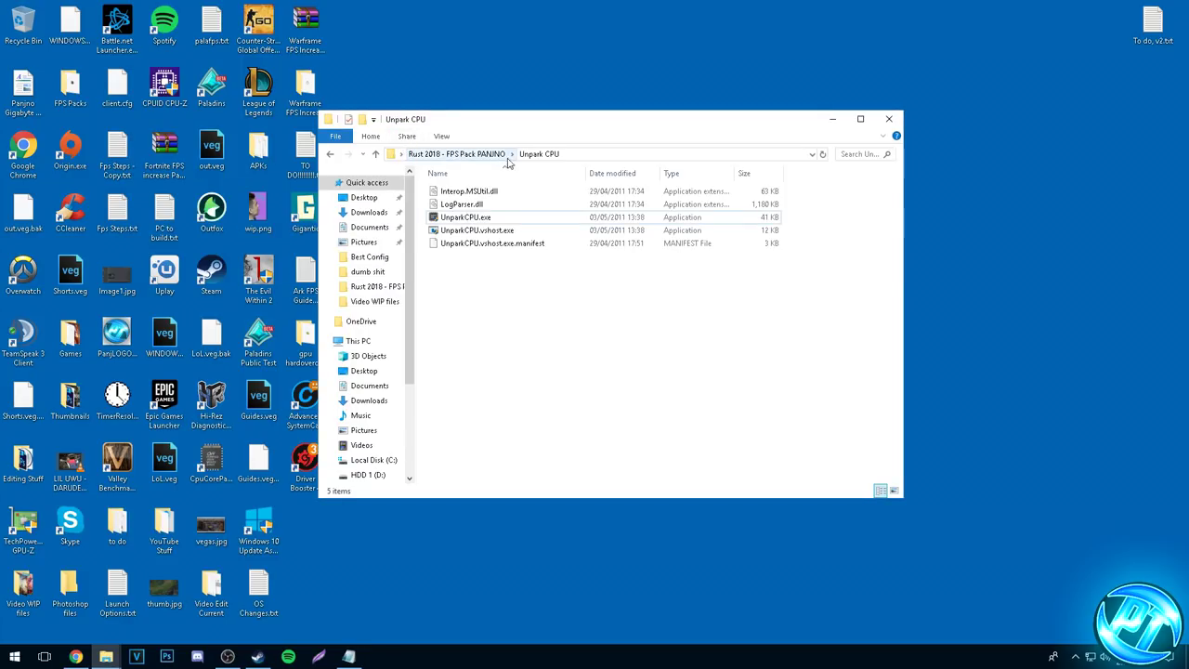
left_click(889, 119)
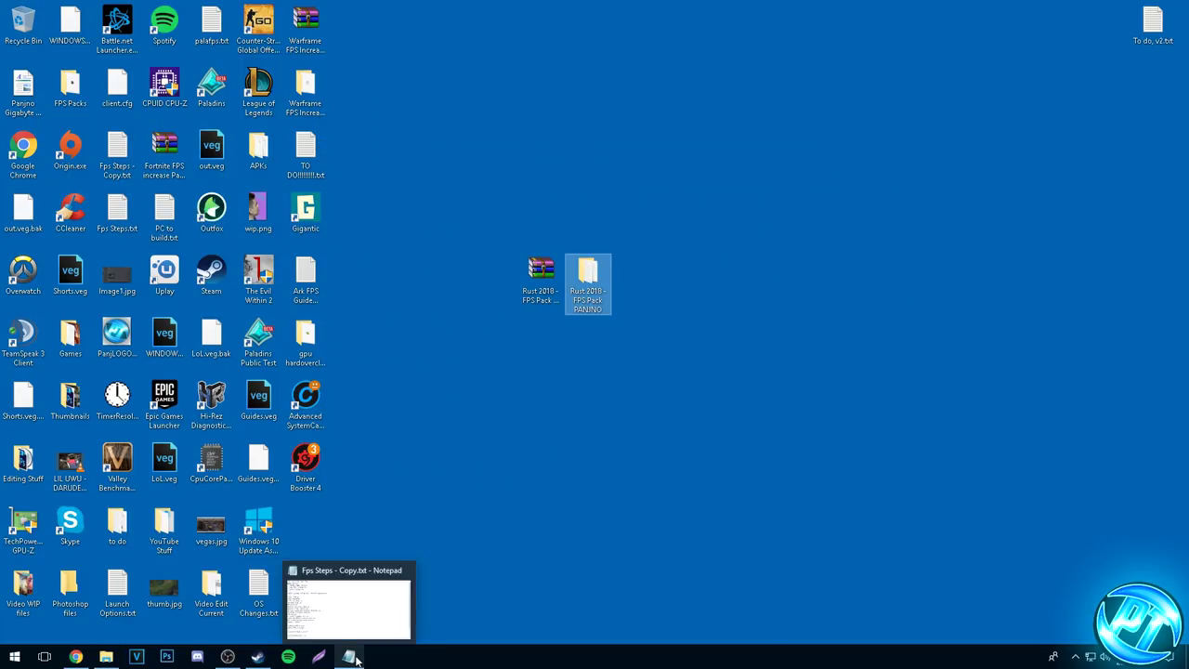
left_click(709, 226)
double_click(594, 275)
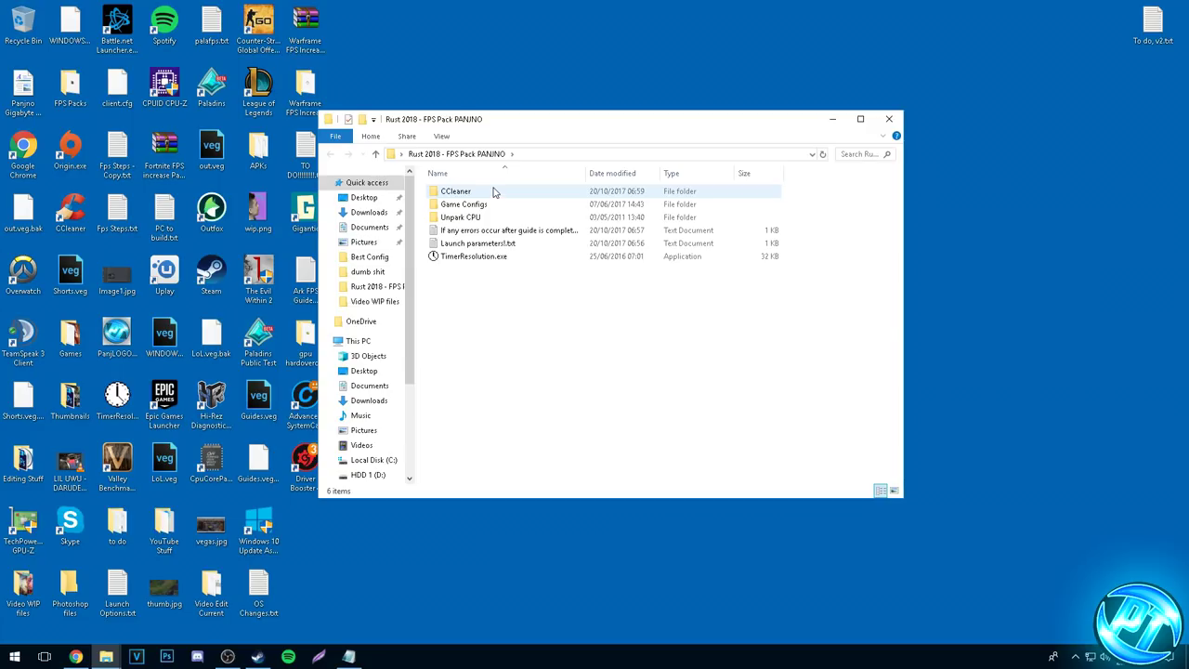
double_click(469, 192)
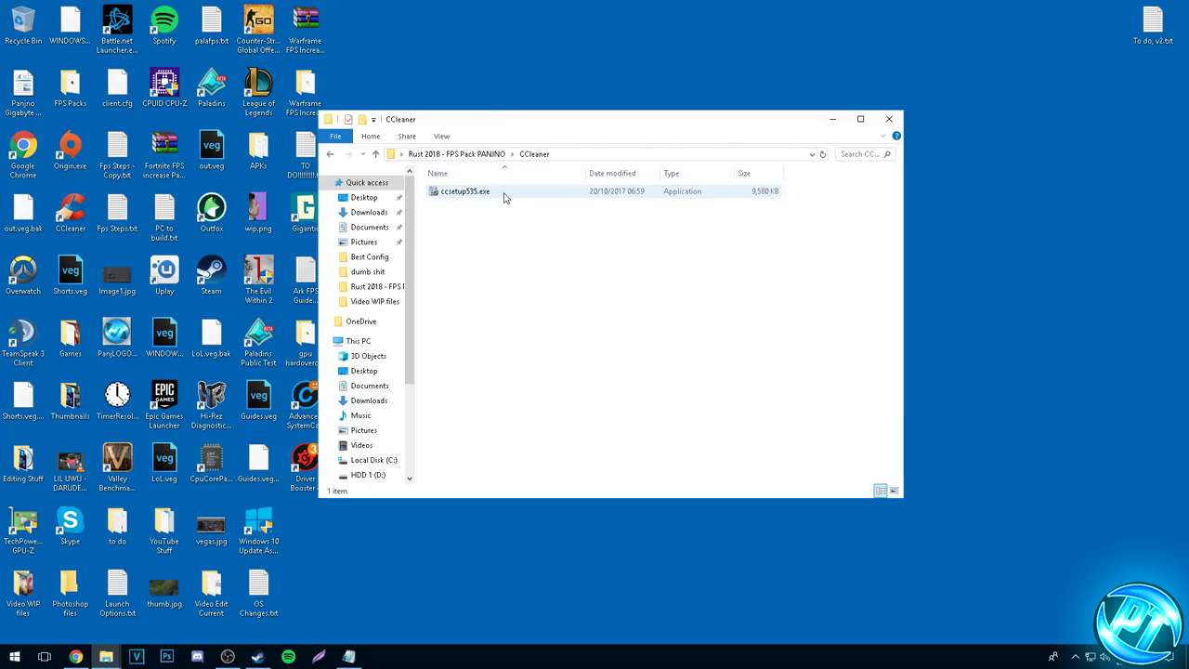
double_click(501, 195)
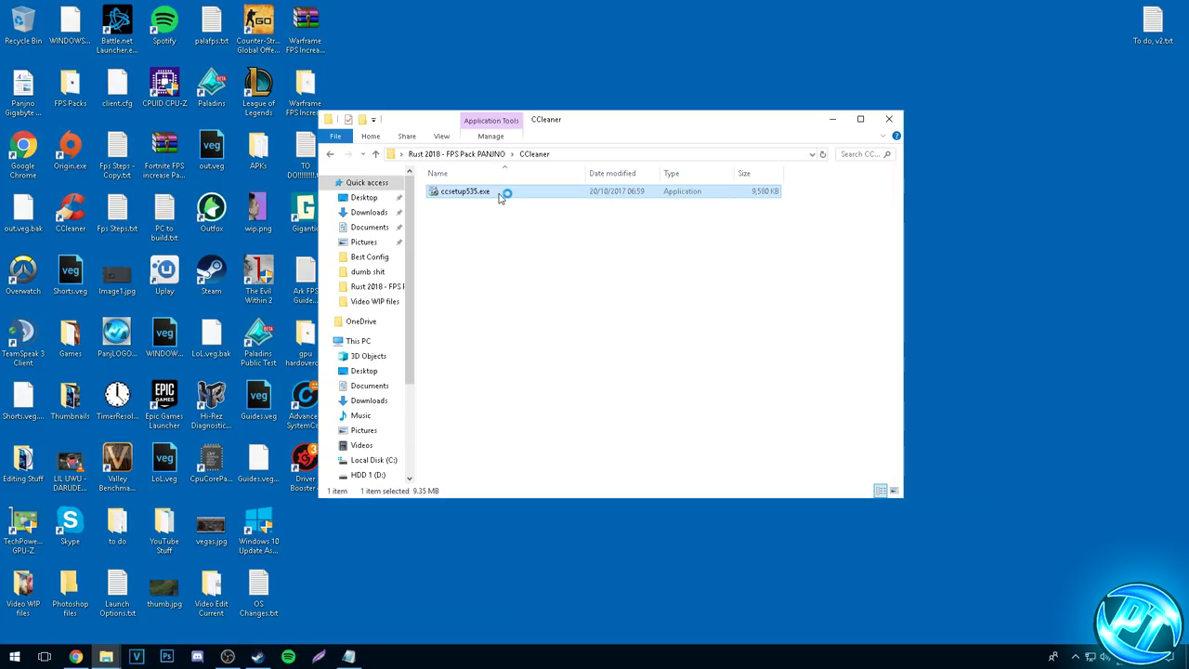
left_click(567, 336)
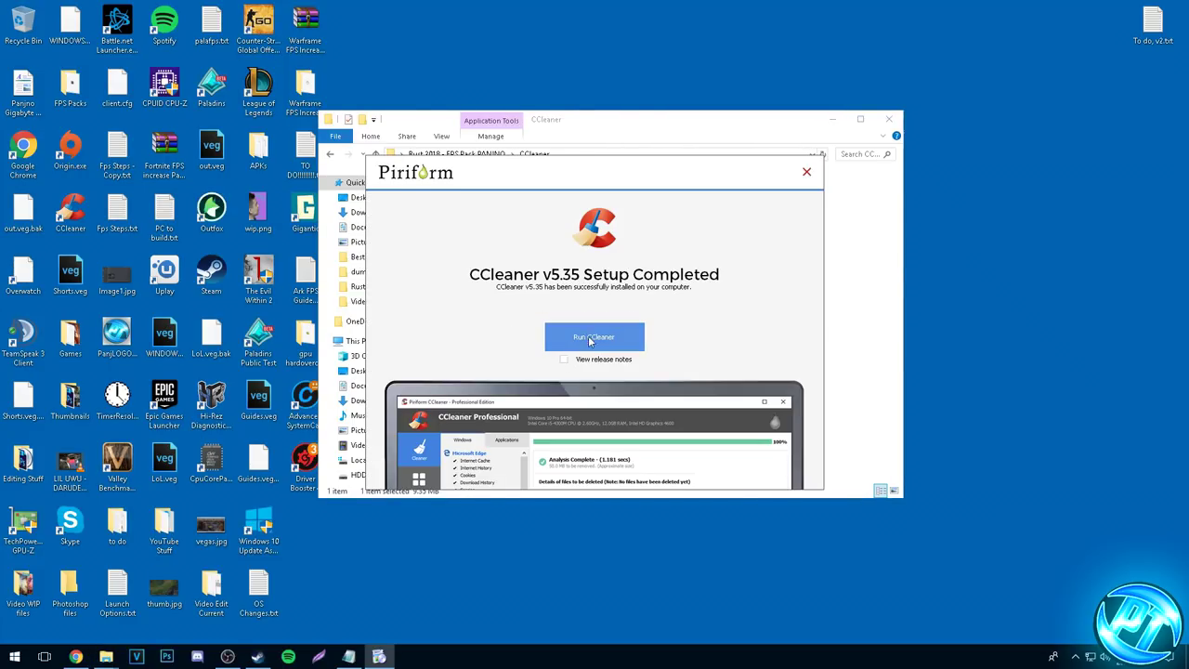
left_click(588, 336)
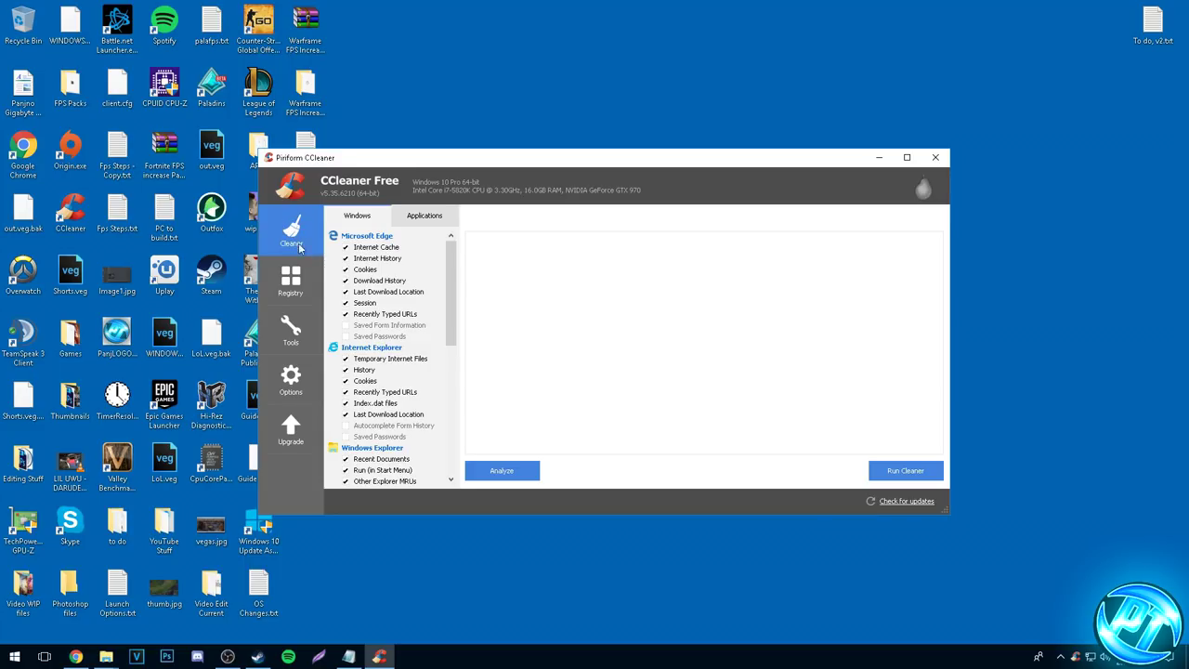
Analyze the system with CCleaner's default cleaning options, delete the found files while allowing Windows Explorer to close, and analyze again.
left_click(502, 470)
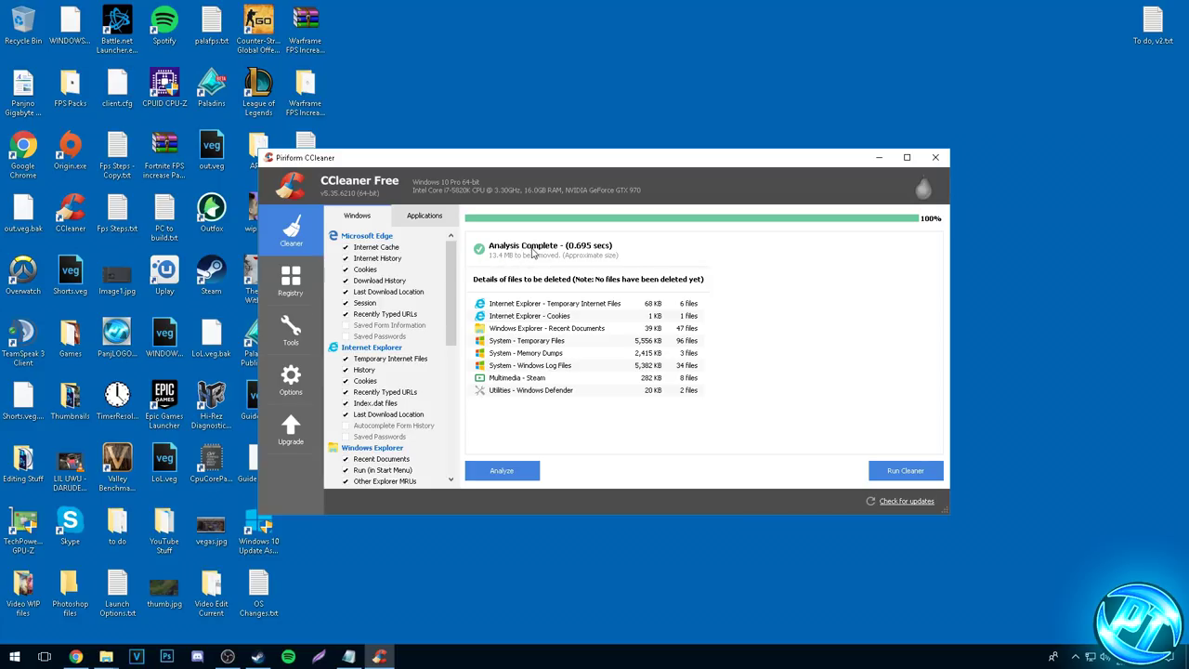
left_click(899, 471)
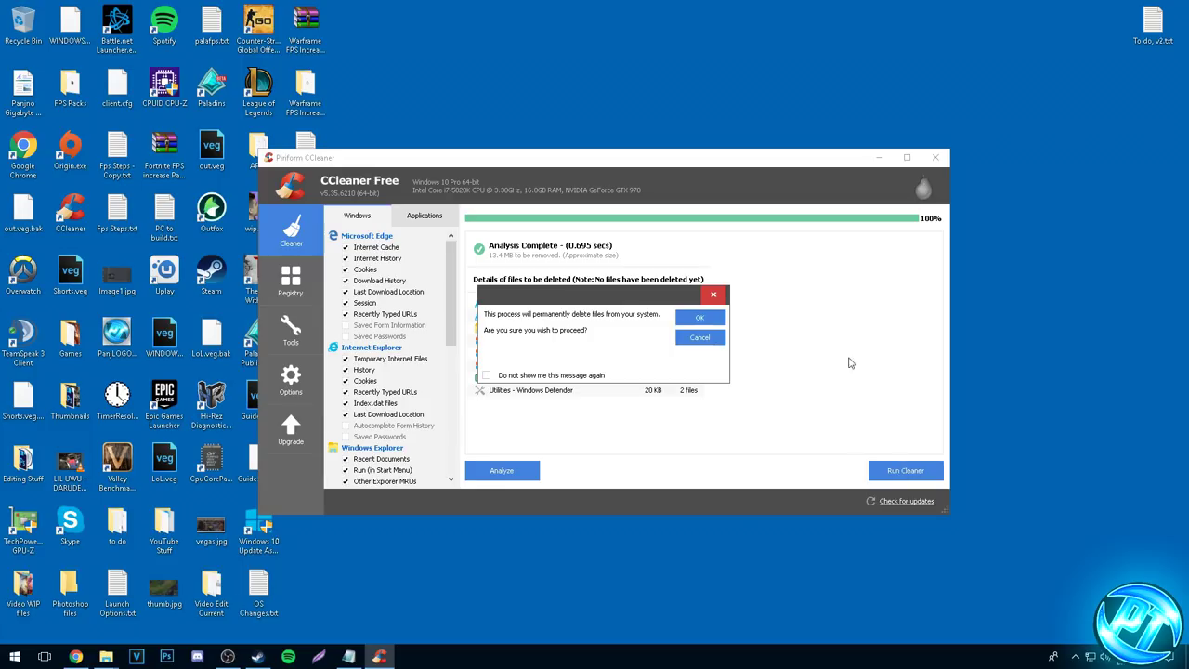
left_click(701, 319)
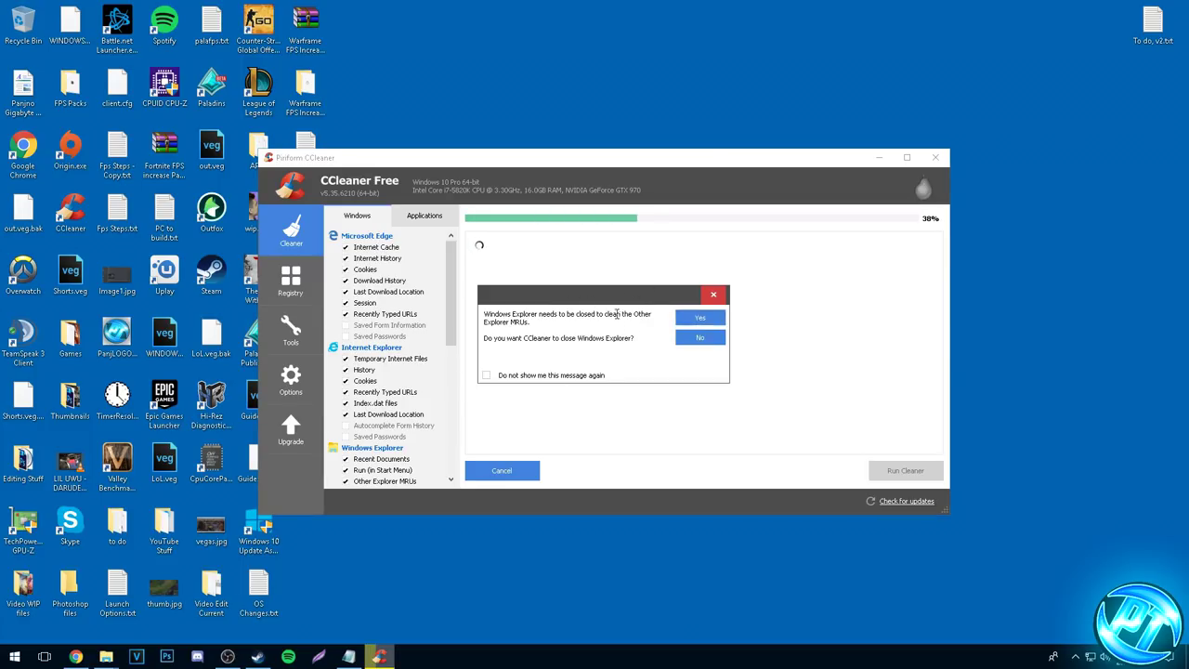
left_click(698, 319)
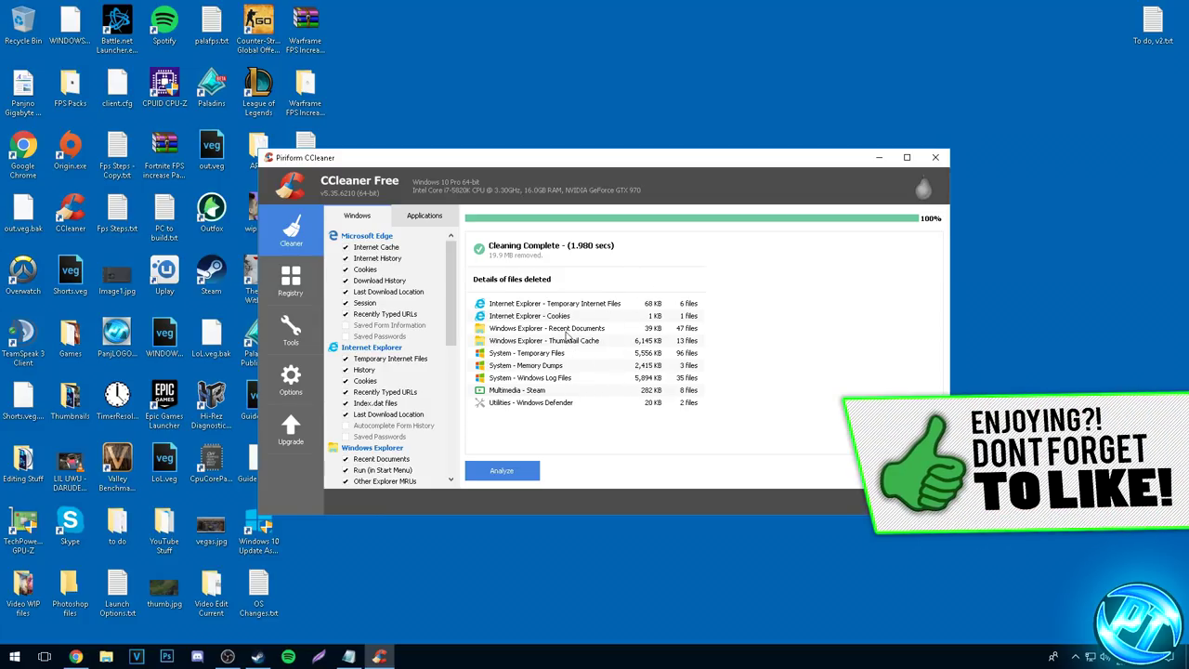
left_click(497, 474)
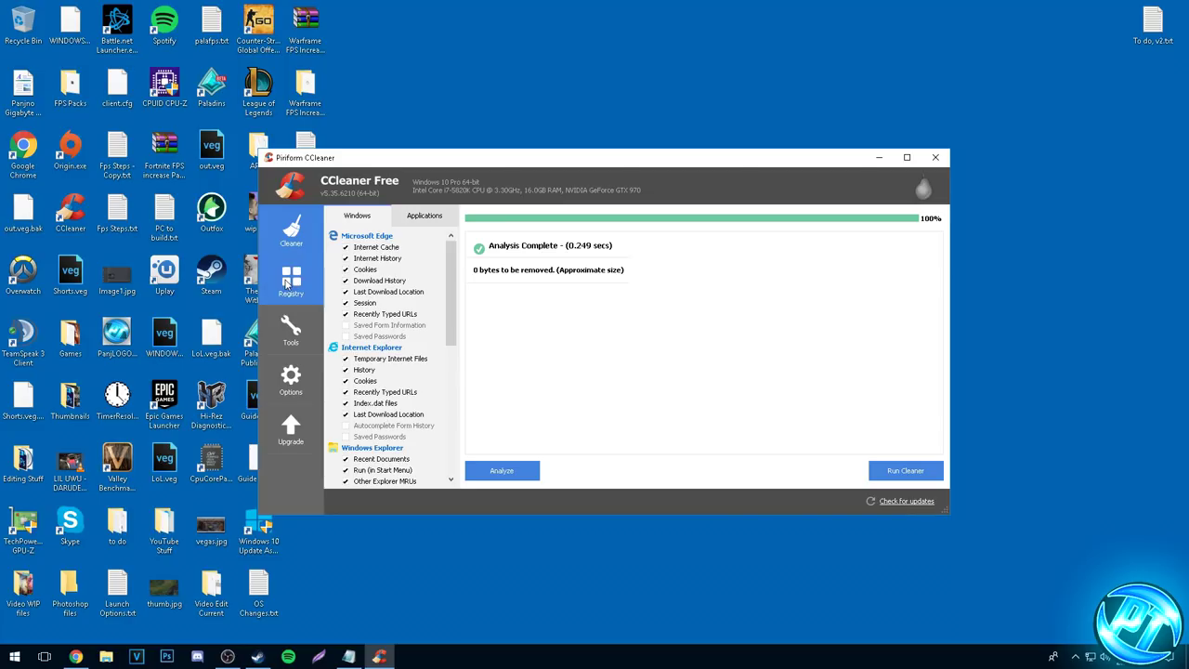
Scan the registry for issues, fix all selected issues without a registry backup, and close CCleaner.
left_click(305, 302)
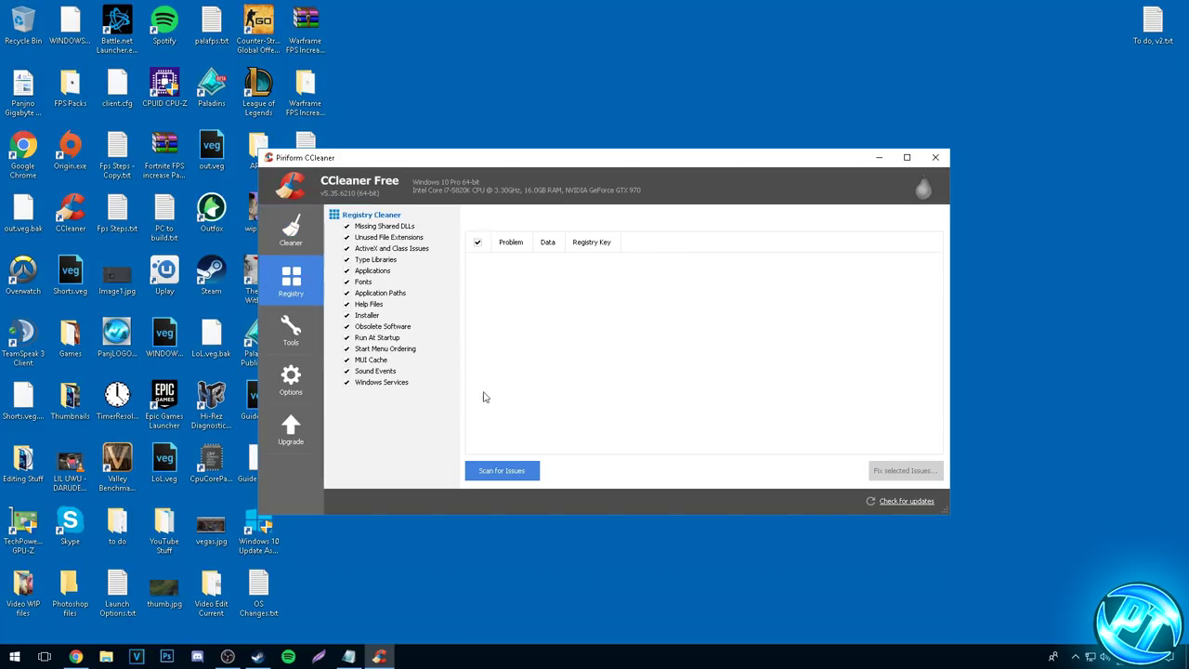
left_click(513, 470)
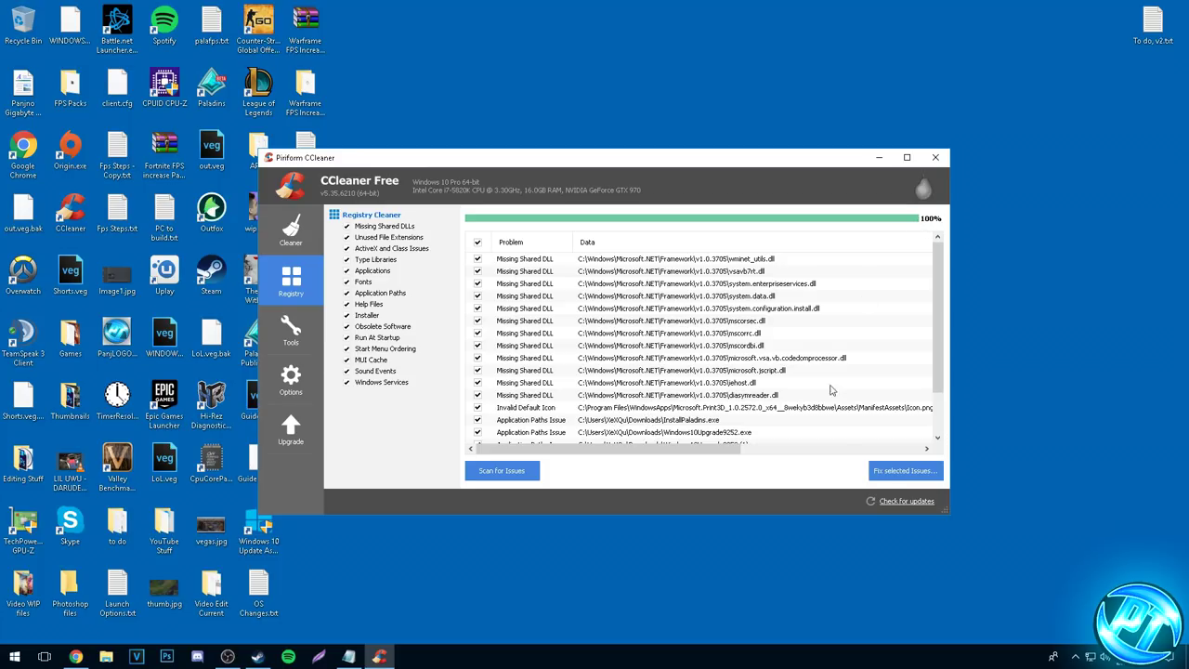
left_click(906, 471)
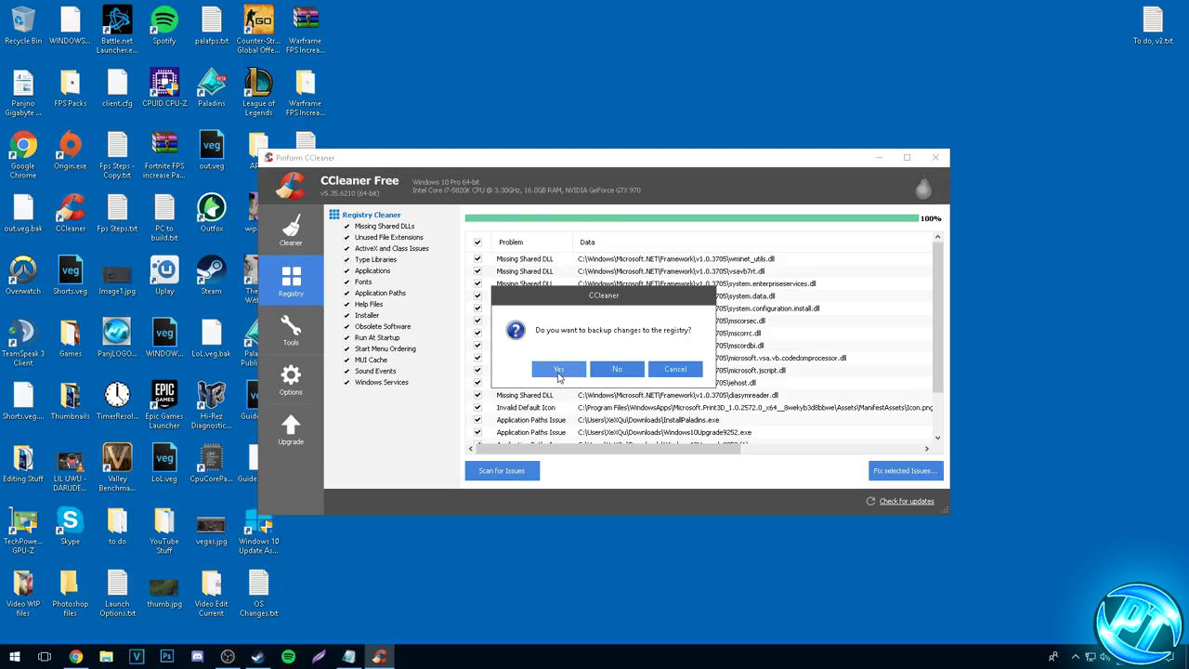
left_click(615, 371)
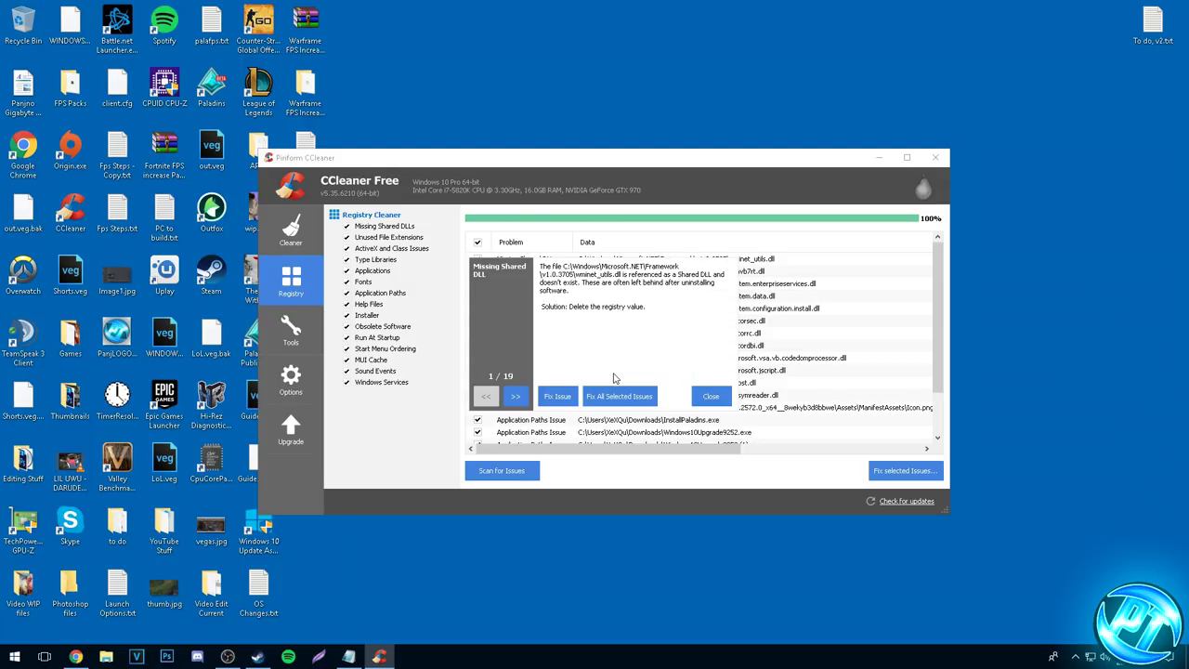
left_click(623, 395)
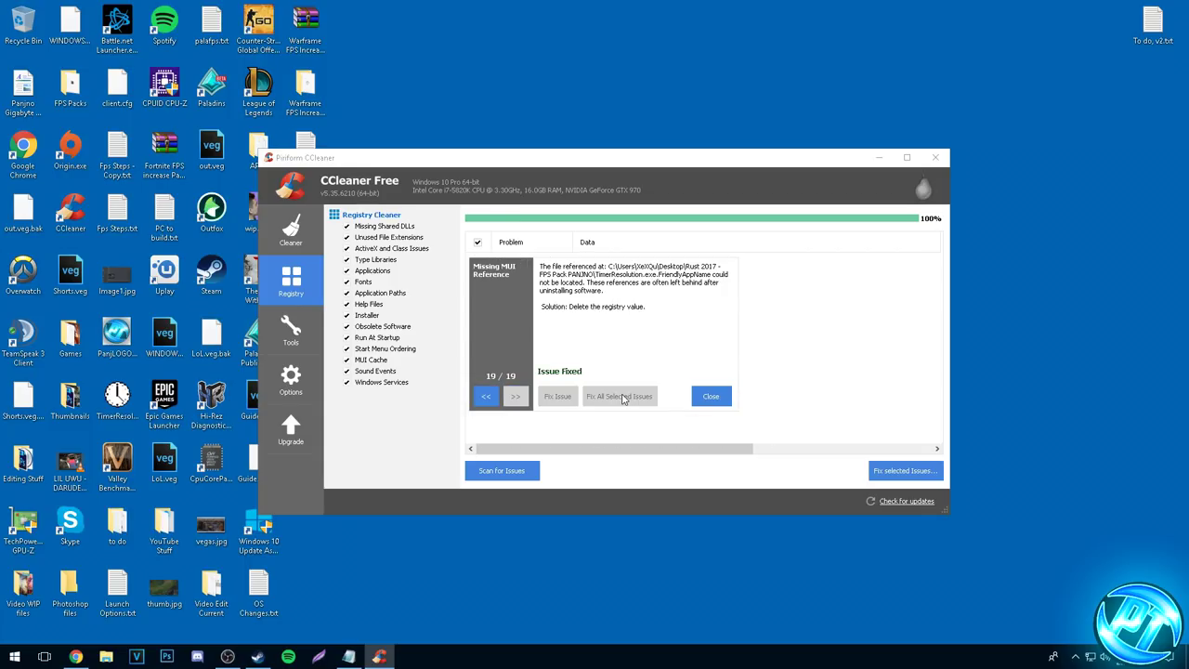
left_click(710, 396)
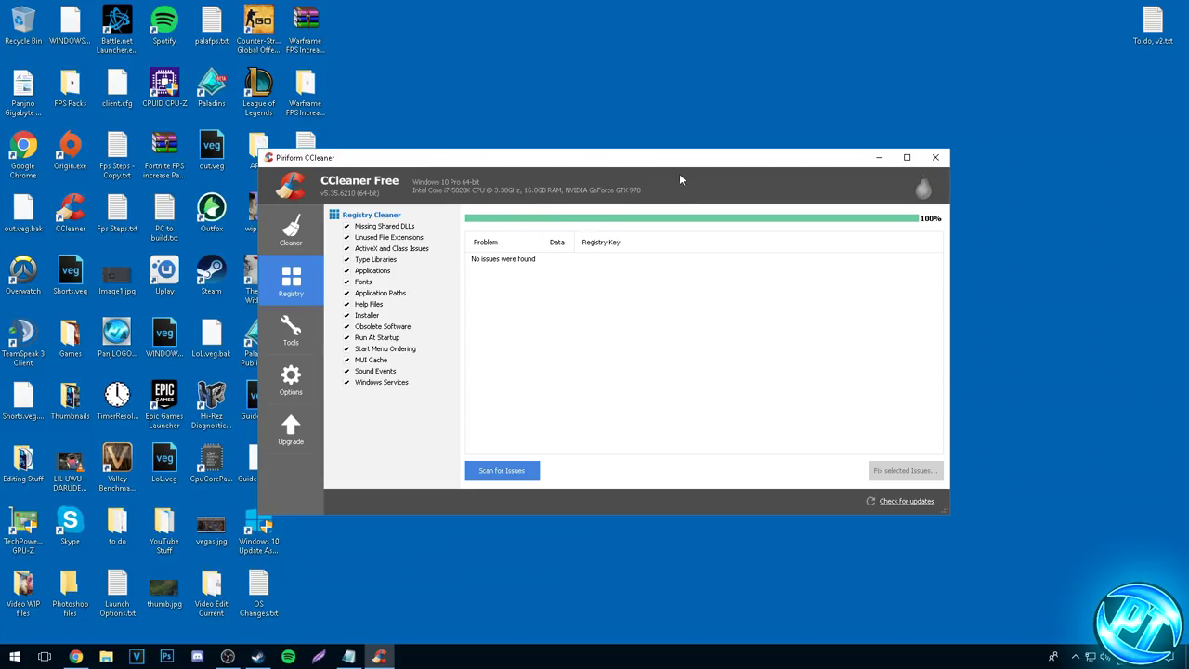
left_click(937, 158)
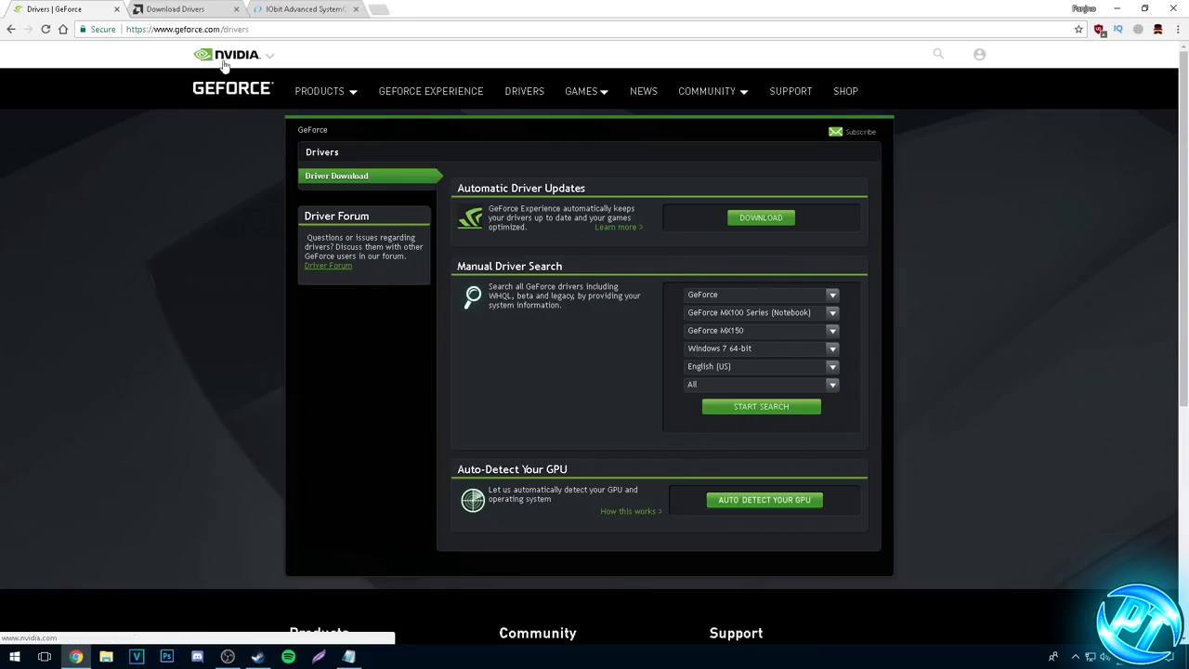
Download the GeForce Experience installer under Automatic Driver Updates on the GeForce drivers page.
left_click(758, 218)
left_click_drag(520, 209, 587, 209)
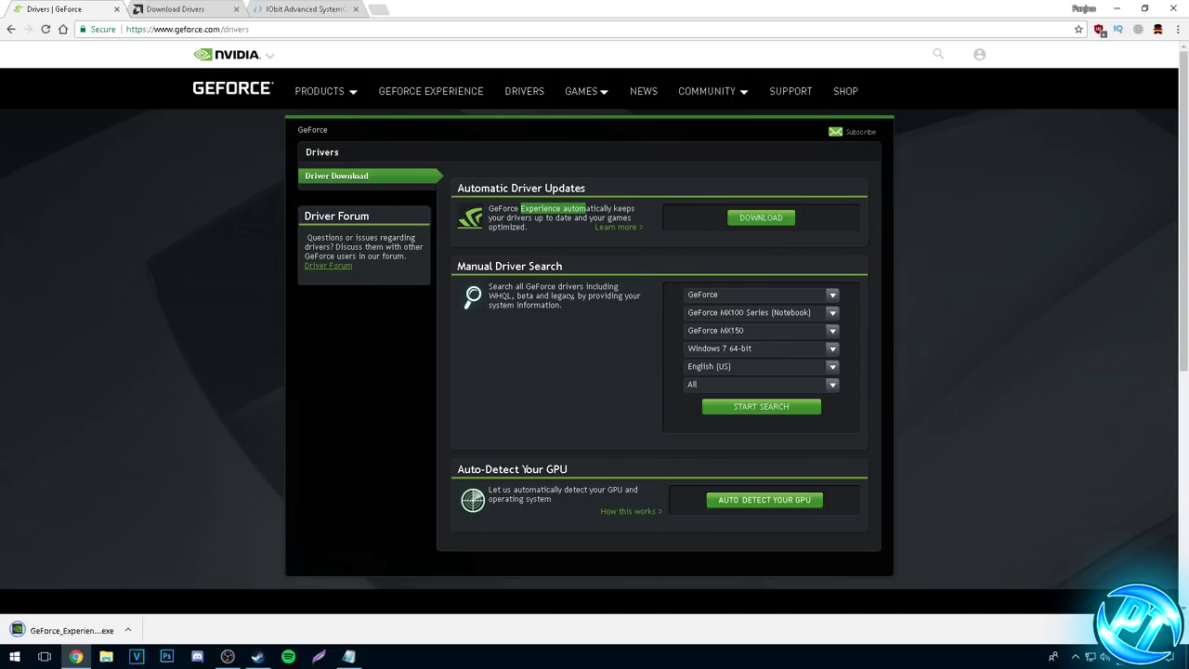
mouse_move(349, 102)
Review AMD's automatic driver detection download and the Advanced SystemCare 10 Free download page, and minimize the browser.
left_click(186, 10)
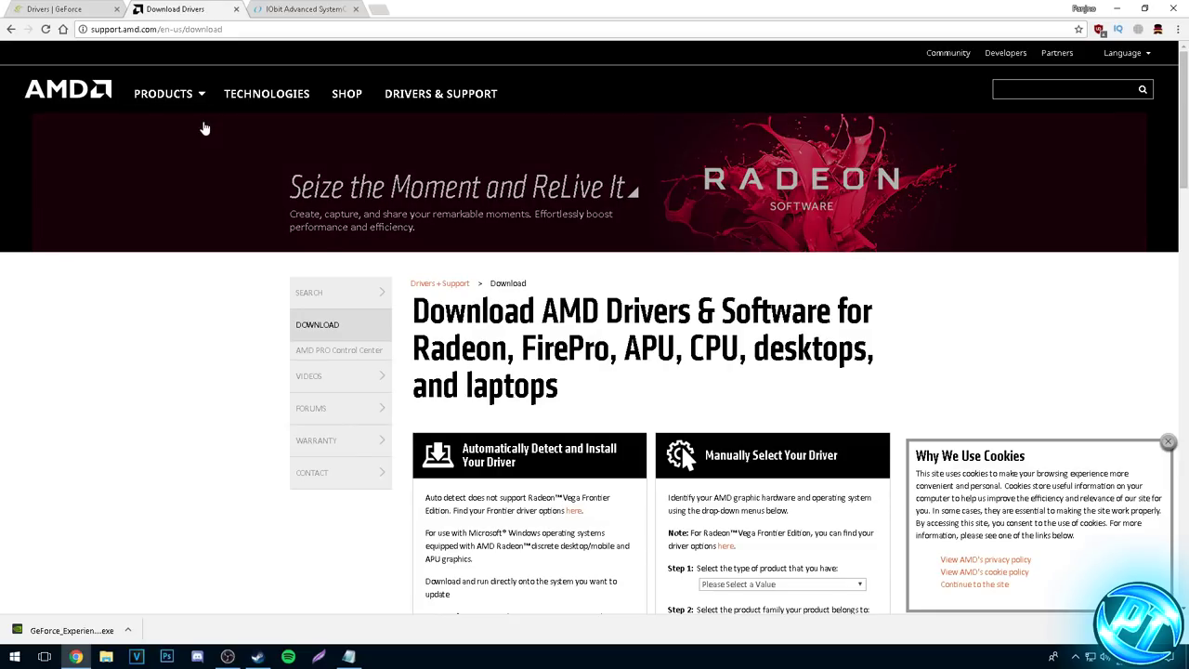
scroll(223, 310, "down", 2)
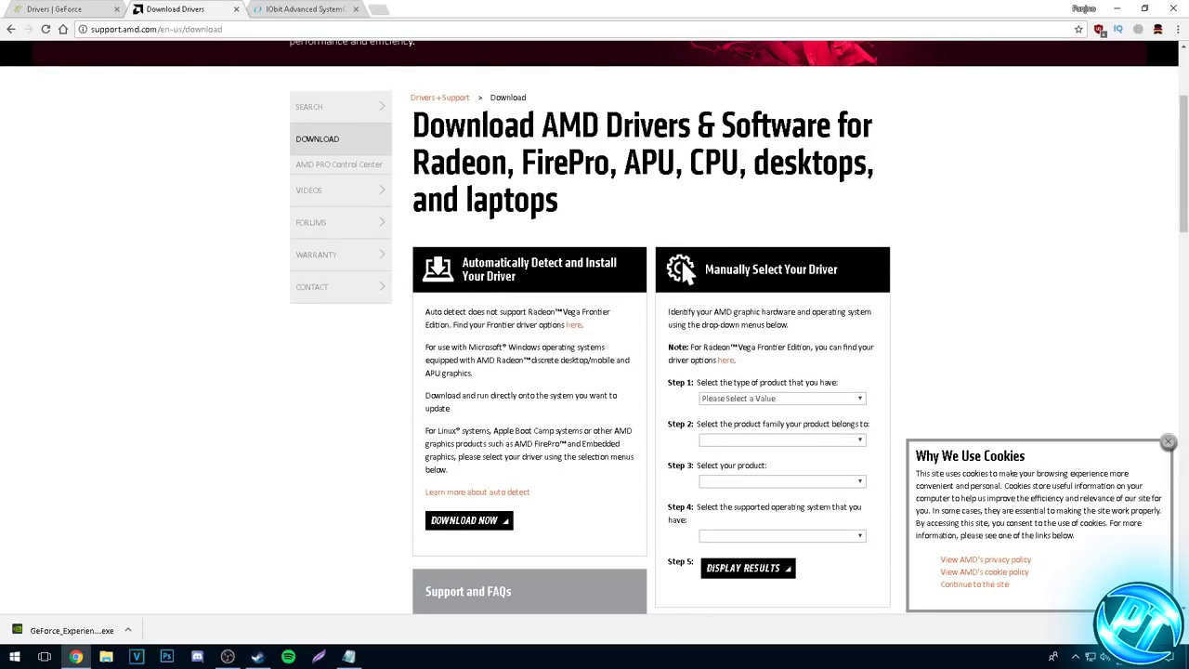
left_click_drag(485, 264, 583, 264)
left_click(526, 286)
key("ctrl+Tab")
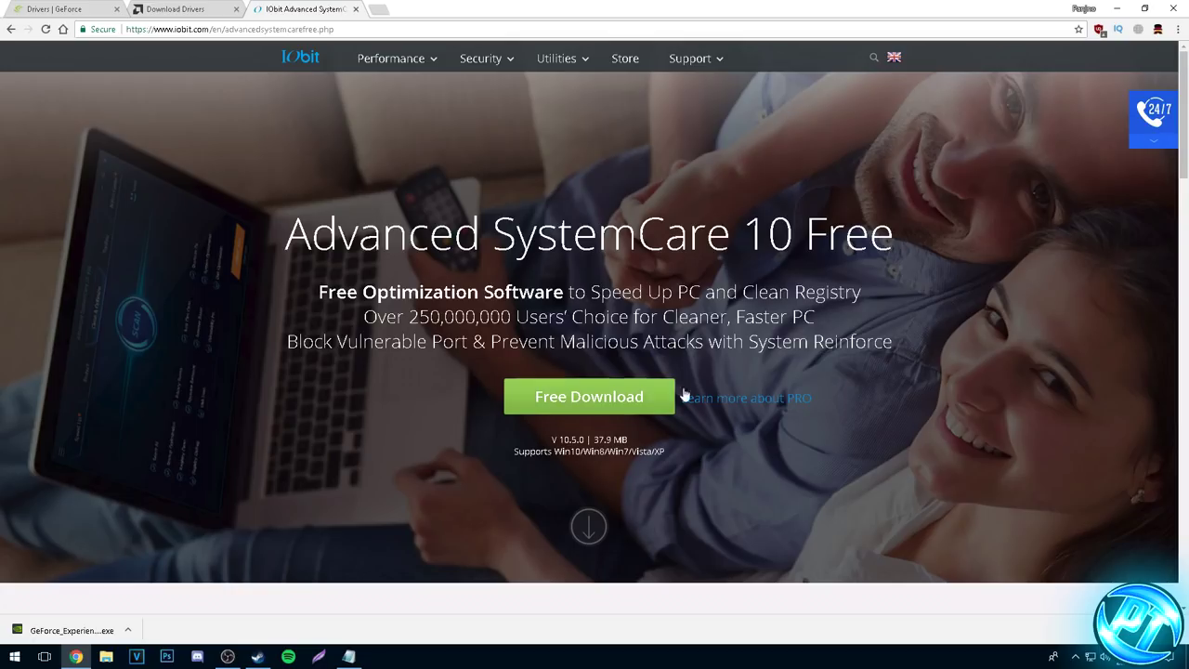
left_click(1116, 8)
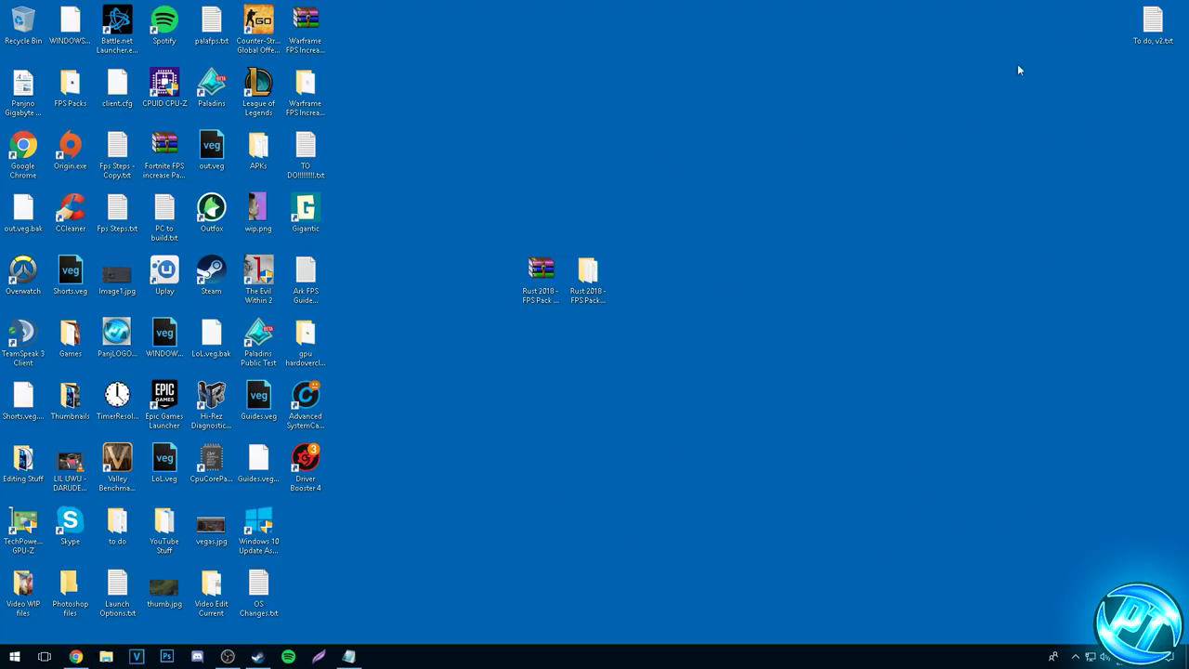
Open Advanced SystemCare, scan with all Clean & Optimize modules selected, fix the found items and finish.
left_click(306, 398)
double_click(319, 388)
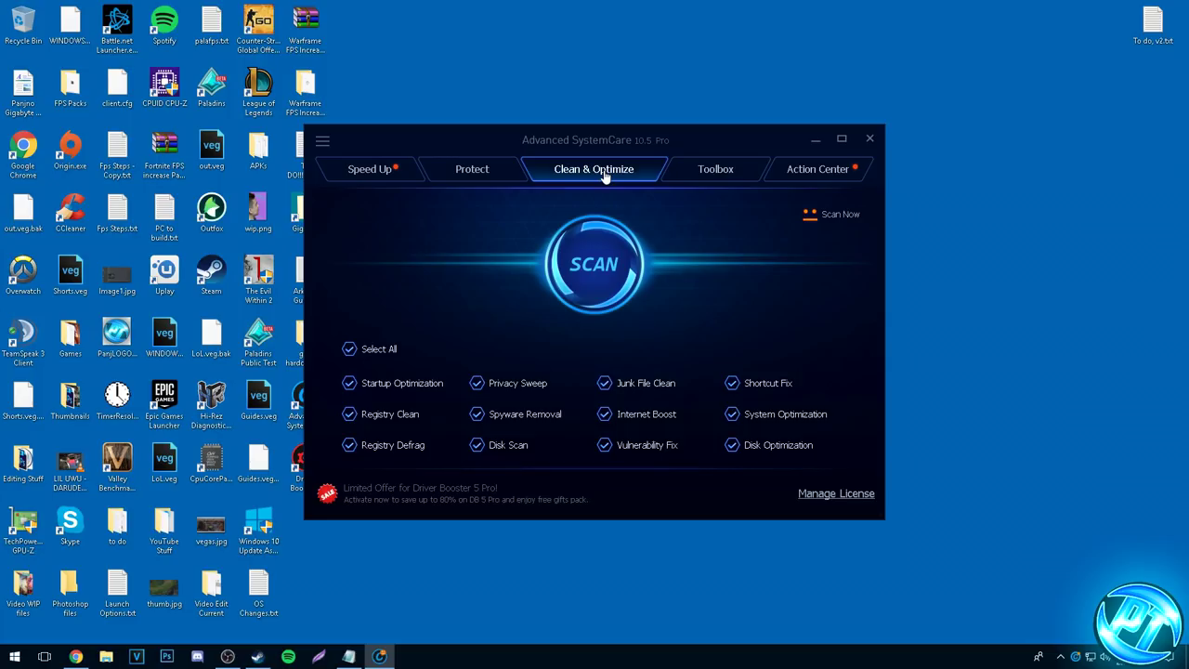
left_click(354, 348)
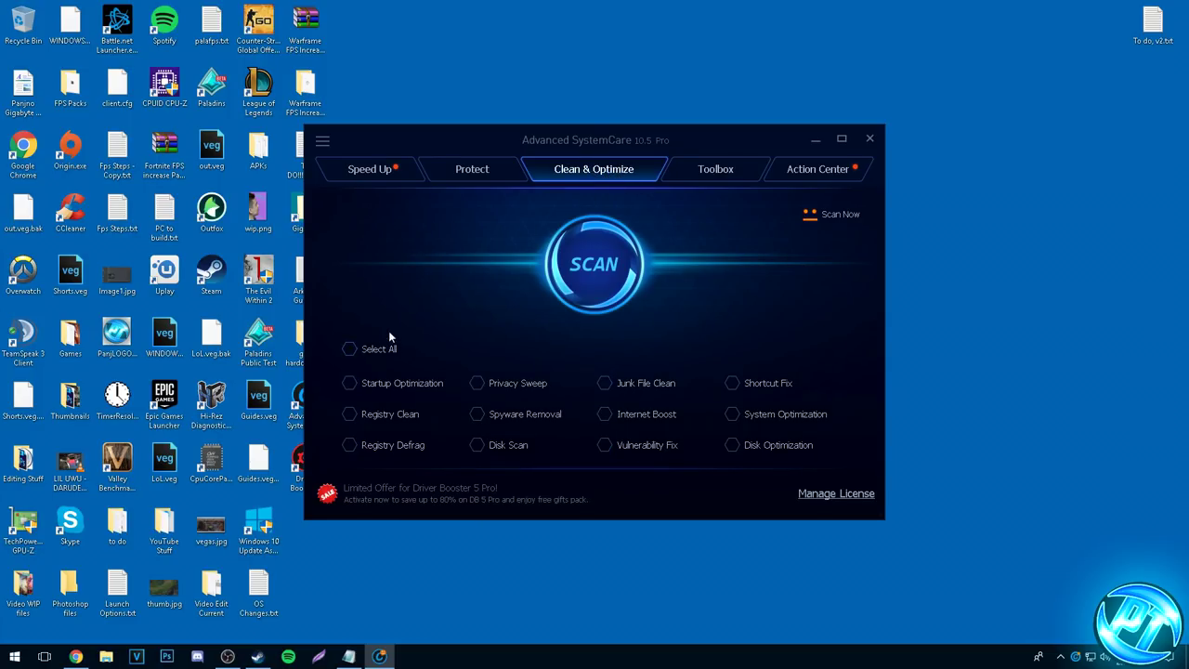
left_click(351, 348)
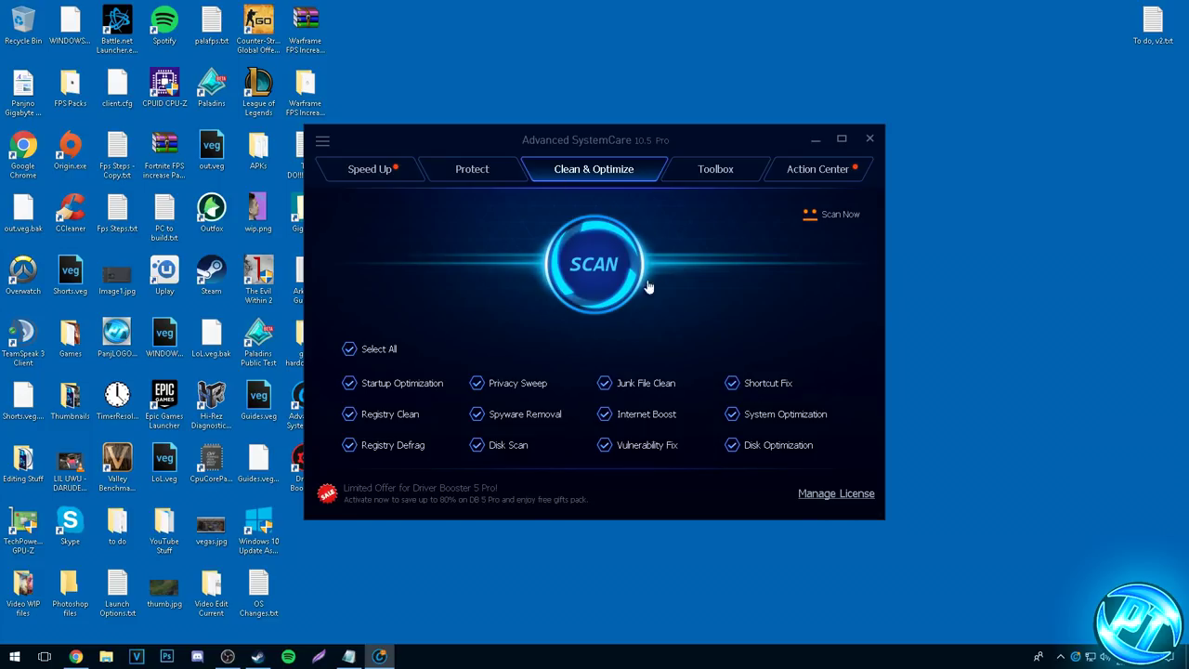
left_click(621, 263)
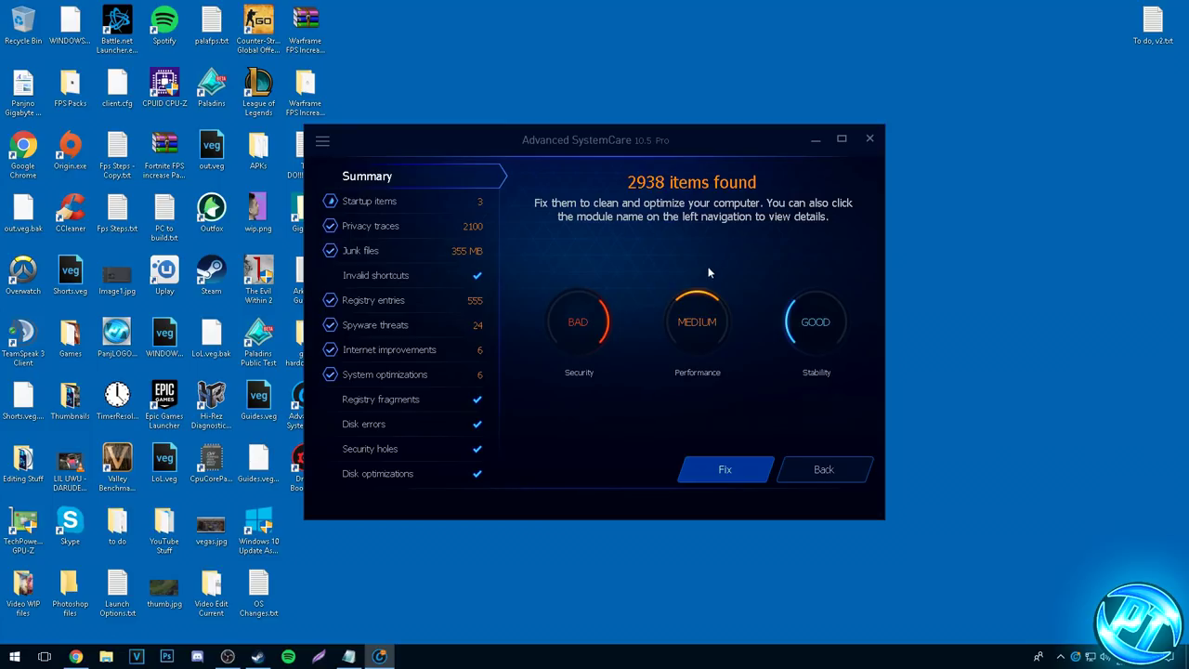
left_click(724, 468)
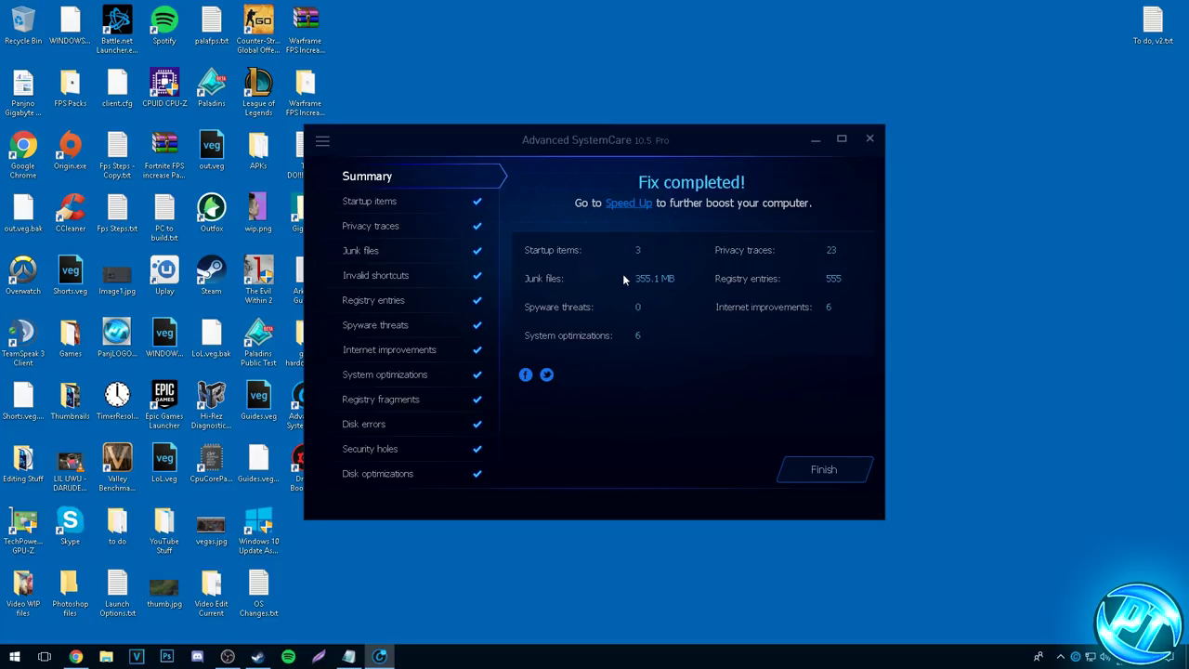
left_click(832, 471)
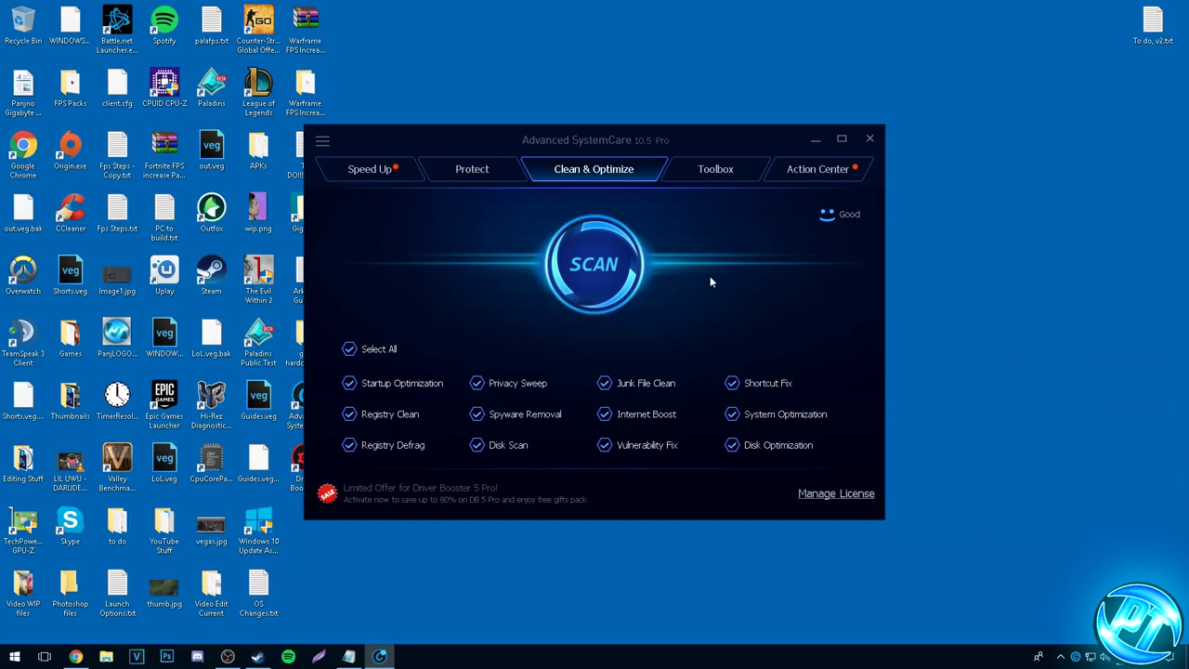
Run Deep Optimization from the Speed Up section and close Advanced SystemCare.
left_click(369, 166)
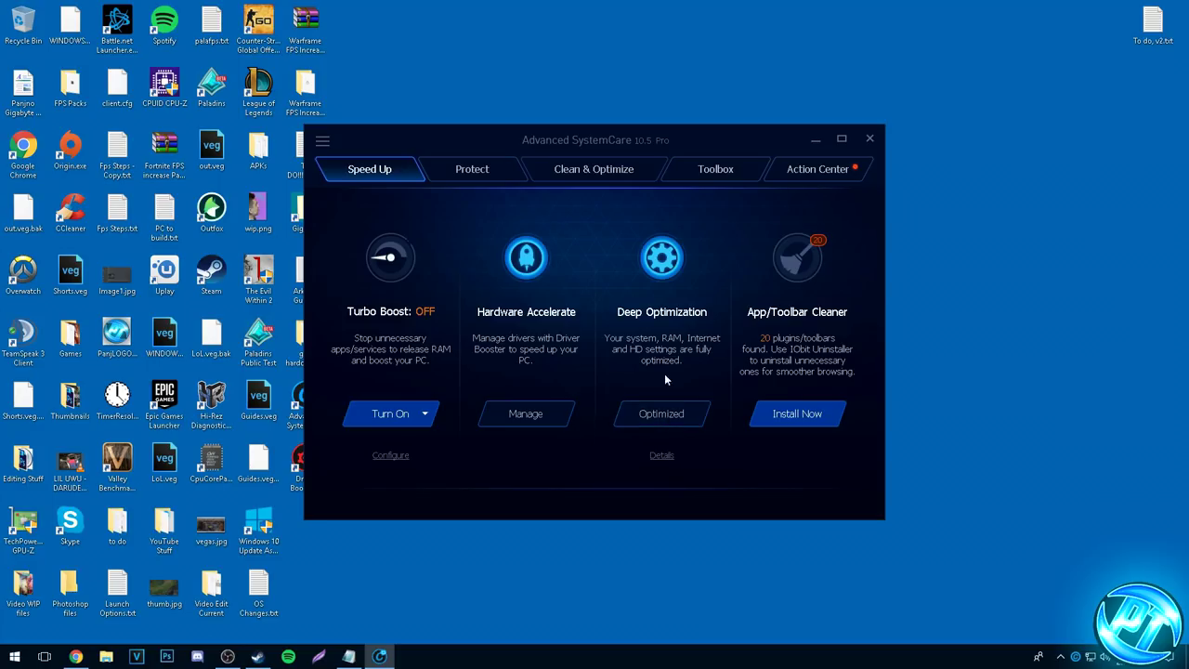
left_click(663, 411)
left_click(703, 474)
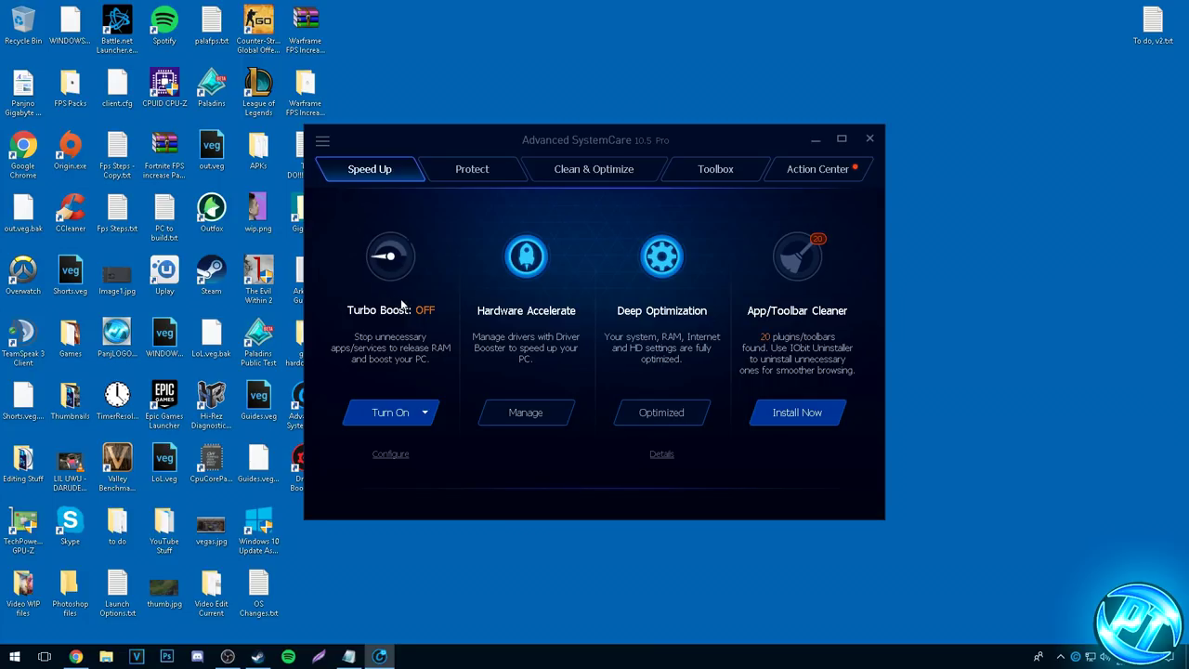
left_click(870, 138)
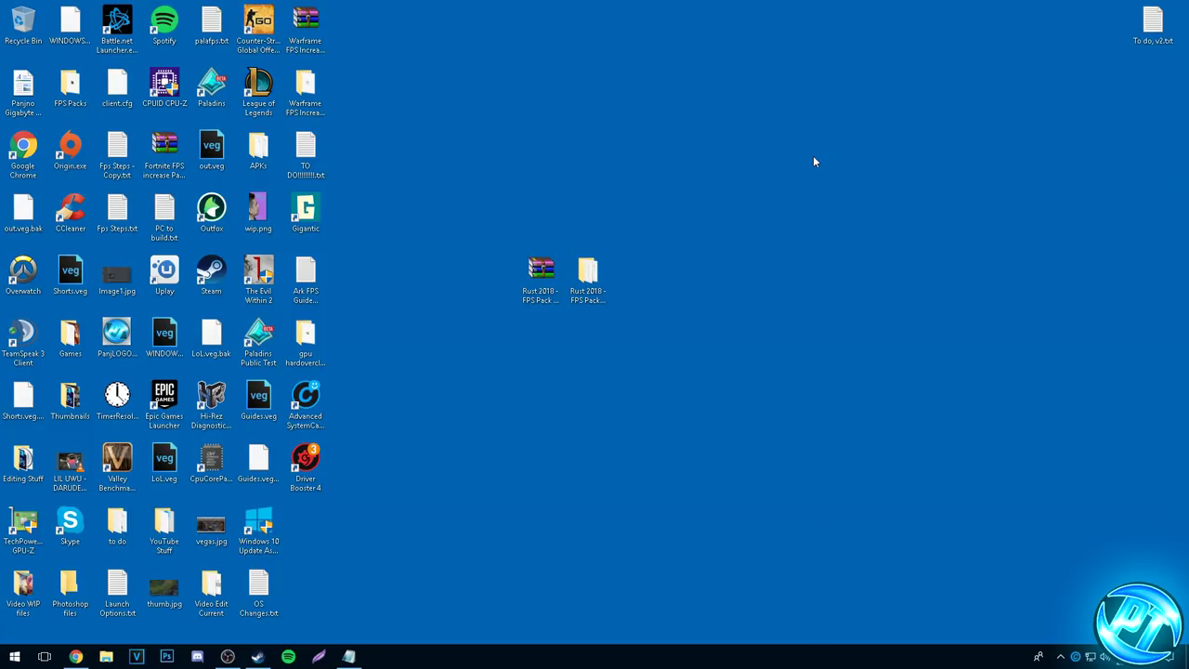
Place TimerResolution.exe from the Rust 2018 FPS pack folder on the desktop, set the timer resolution to Maximum and minimize the tool.
double_click(589, 279)
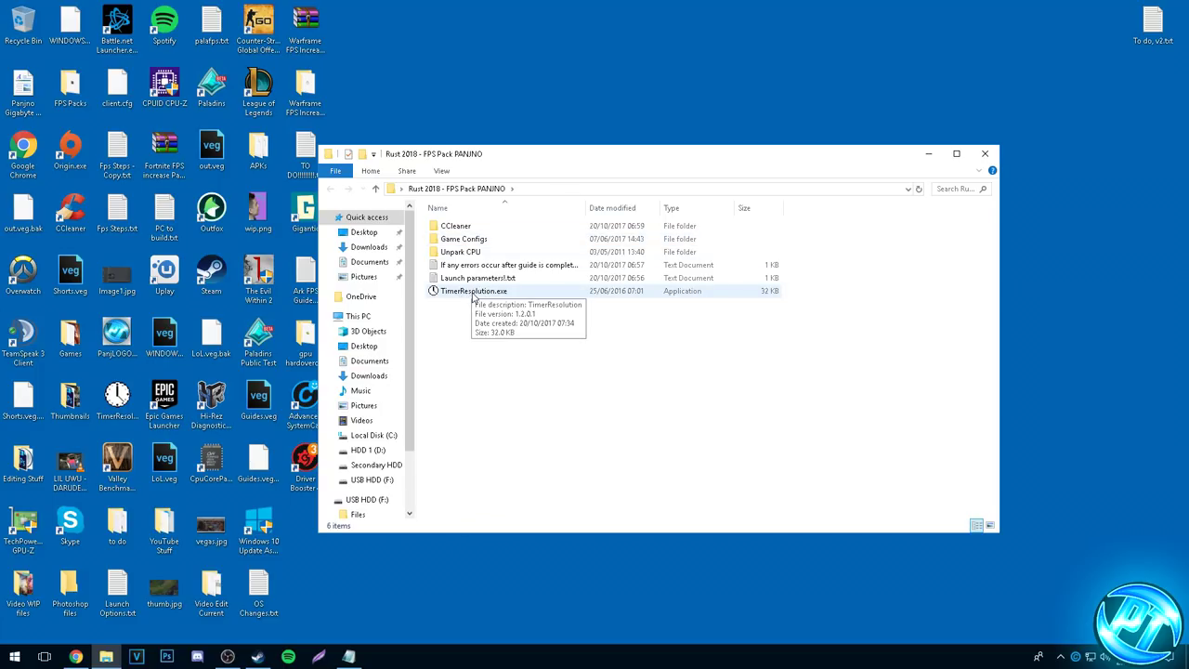
left_click_drag(474, 295, 502, 300)
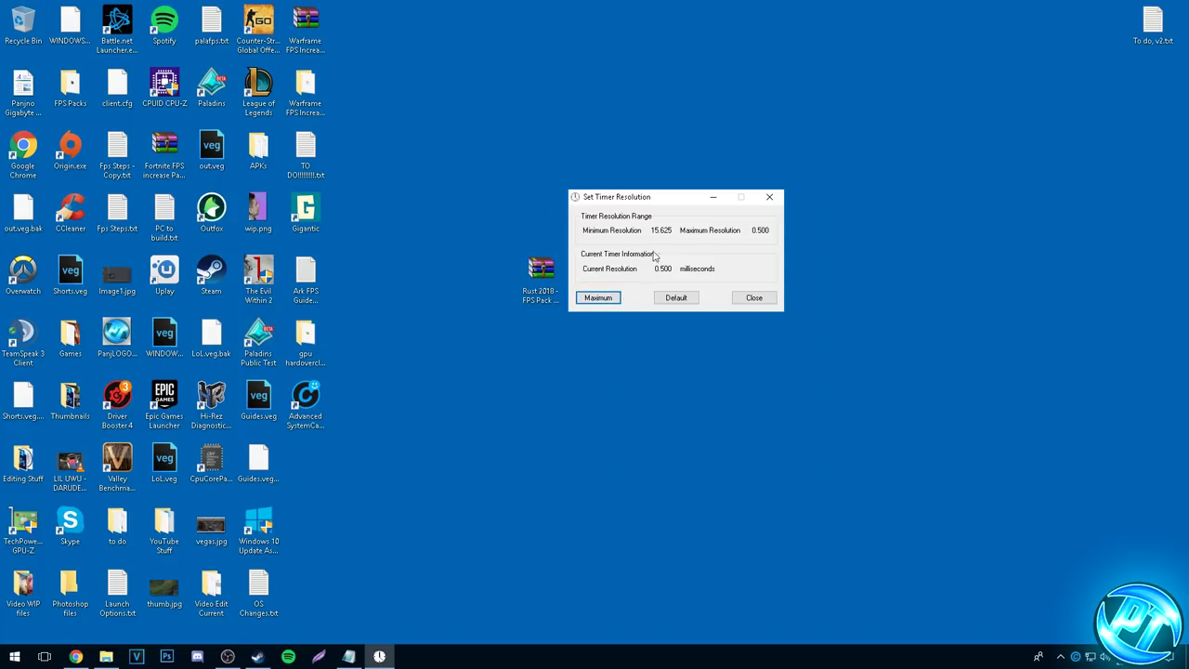
left_click(712, 196)
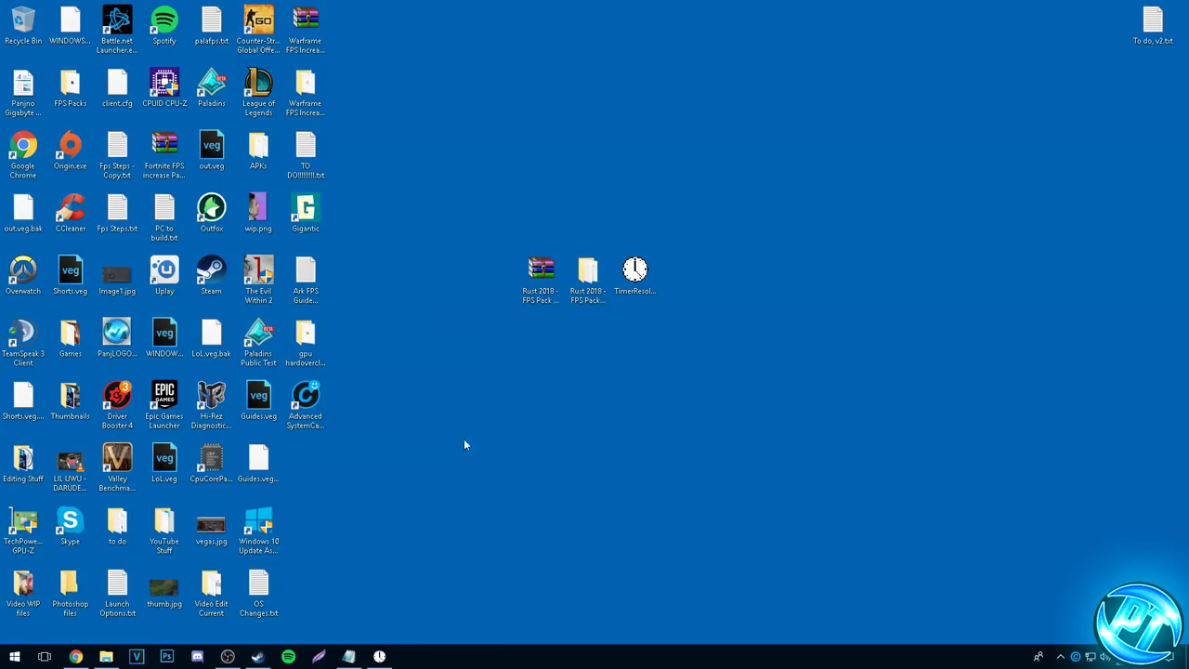
Restore the Set Timer Resolution window, reset the resolution to Default and close the tool.
left_click(379, 656)
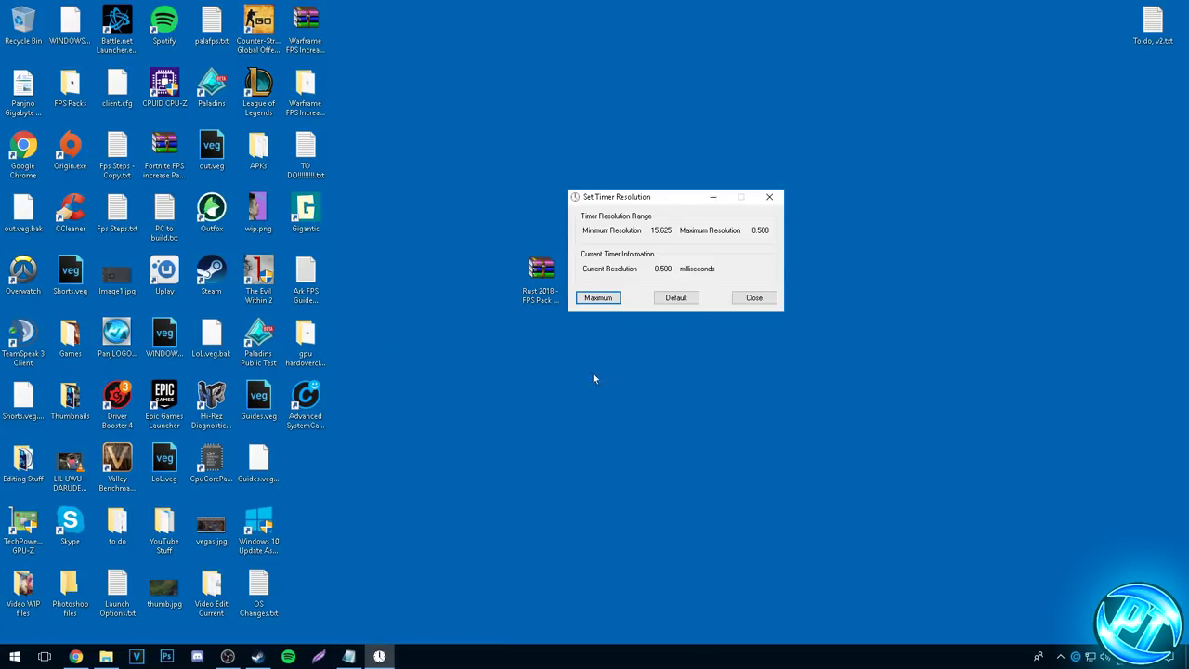
left_click(677, 297)
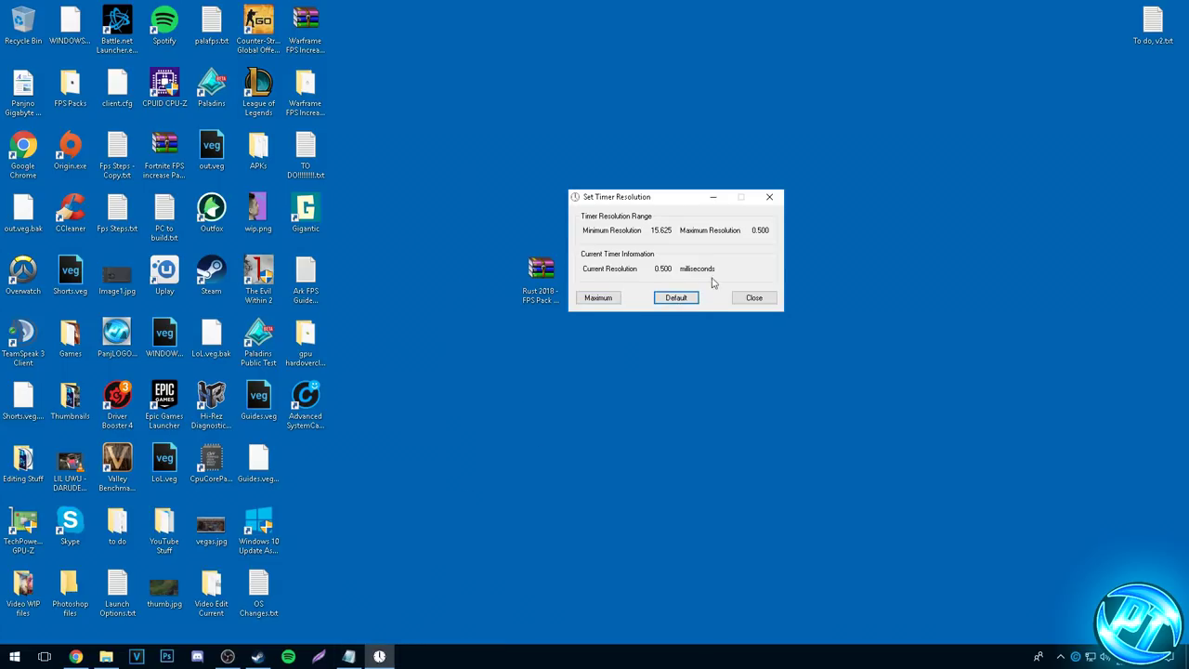
left_click(770, 196)
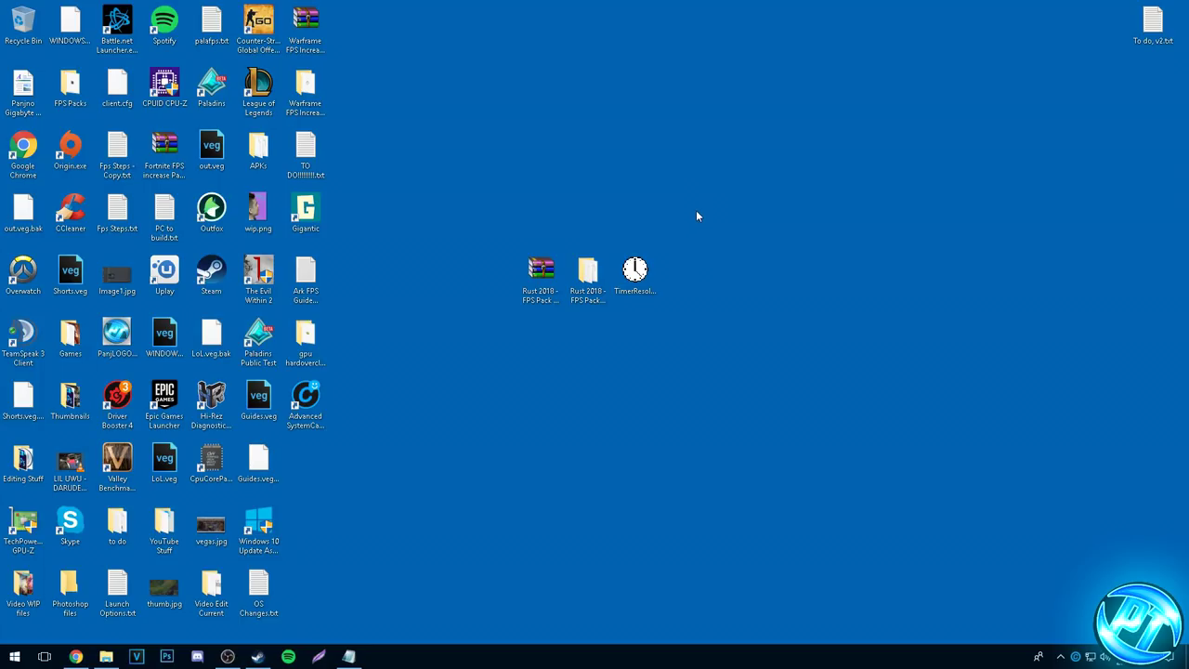
left_click(13, 656)
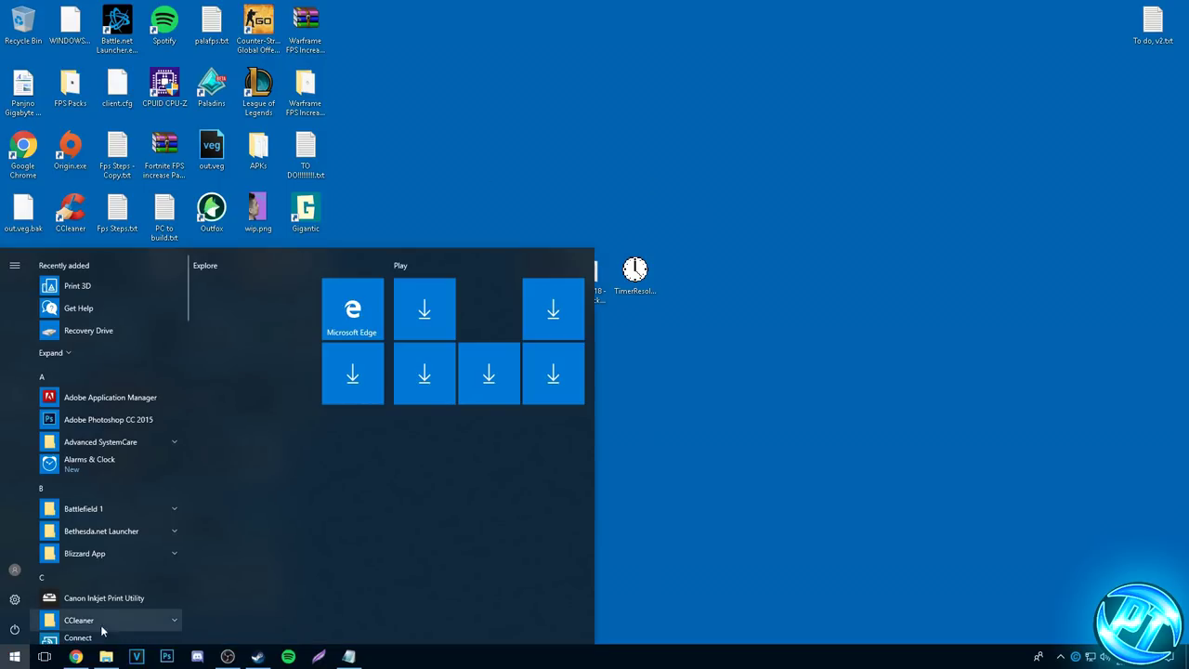
left_click(17, 628)
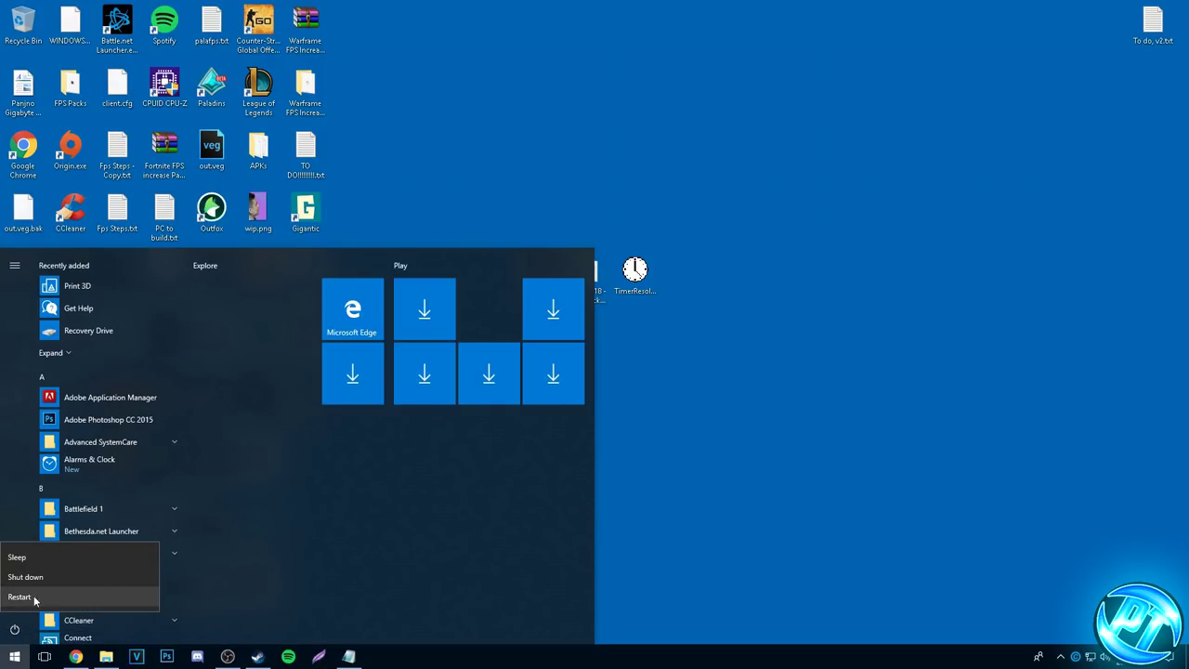
left_click(844, 478)
left_click(714, 442)
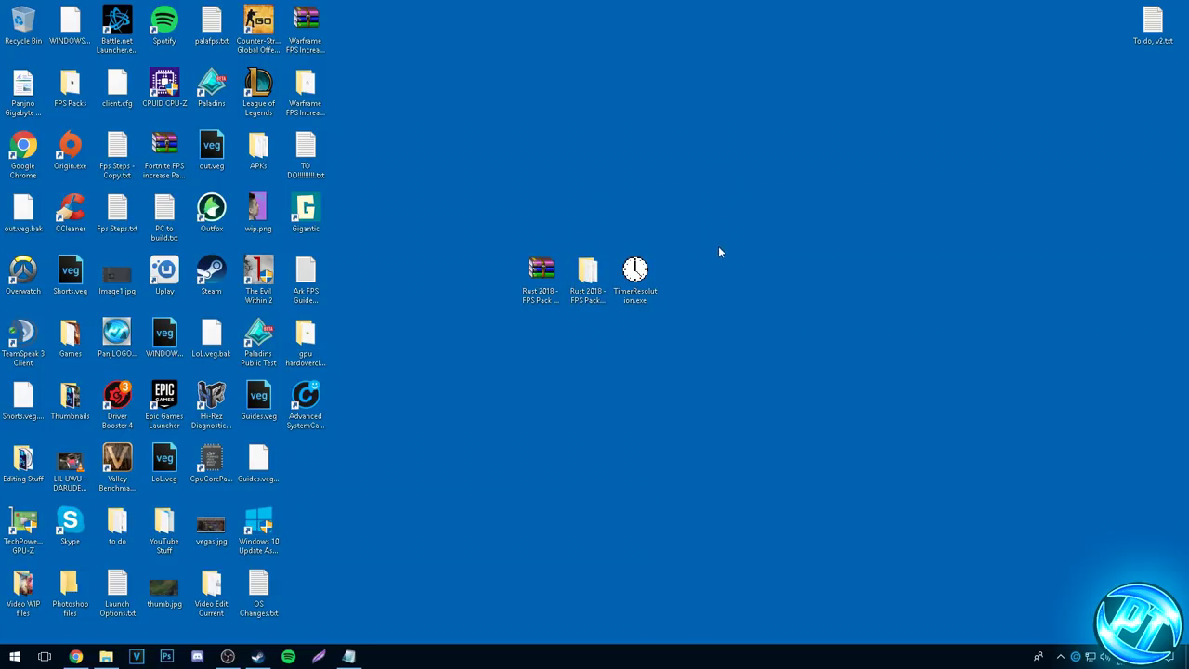
Run TimerResolution.exe from the desktop and keep it running minimized.
double_click(634, 270)
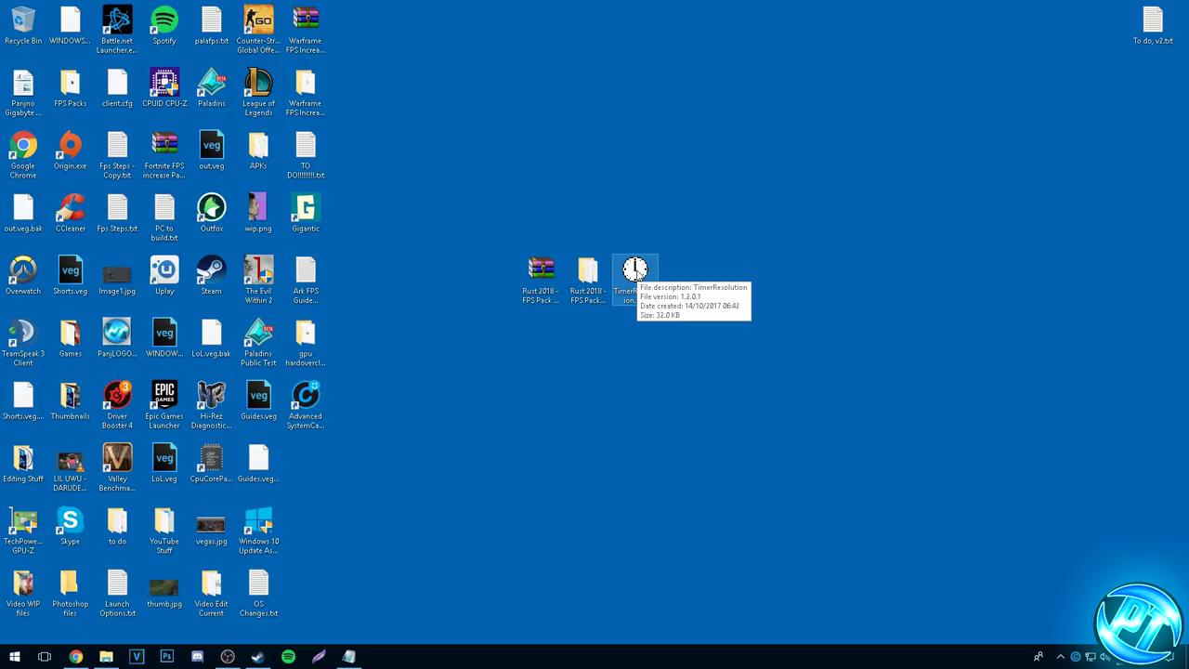
left_click(518, 367)
left_click(631, 268)
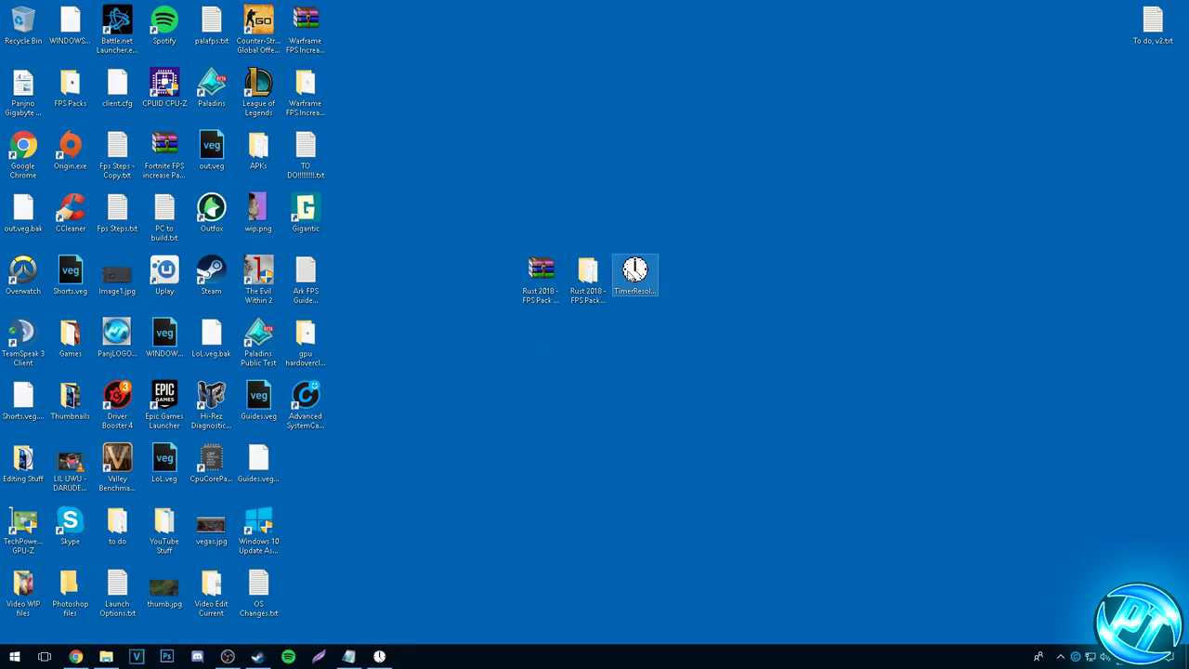
Open Advanced SystemCare, turn on Turbo Boost in the Speed Up section and minimize the program.
double_click(312, 387)
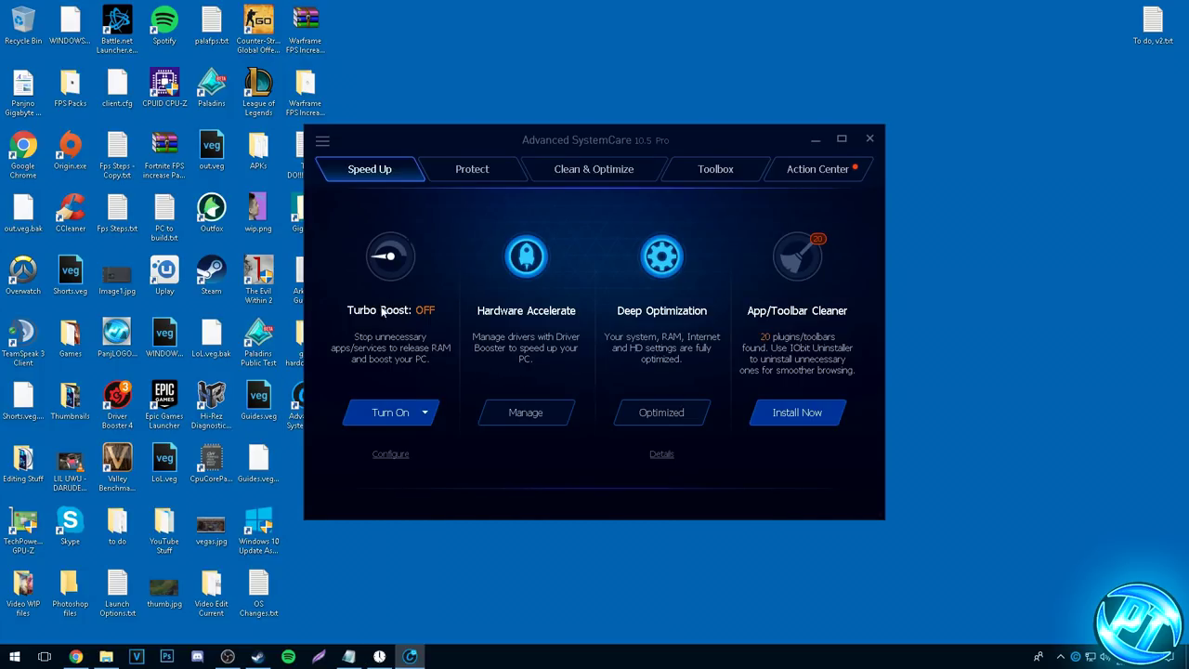
left_click(409, 413)
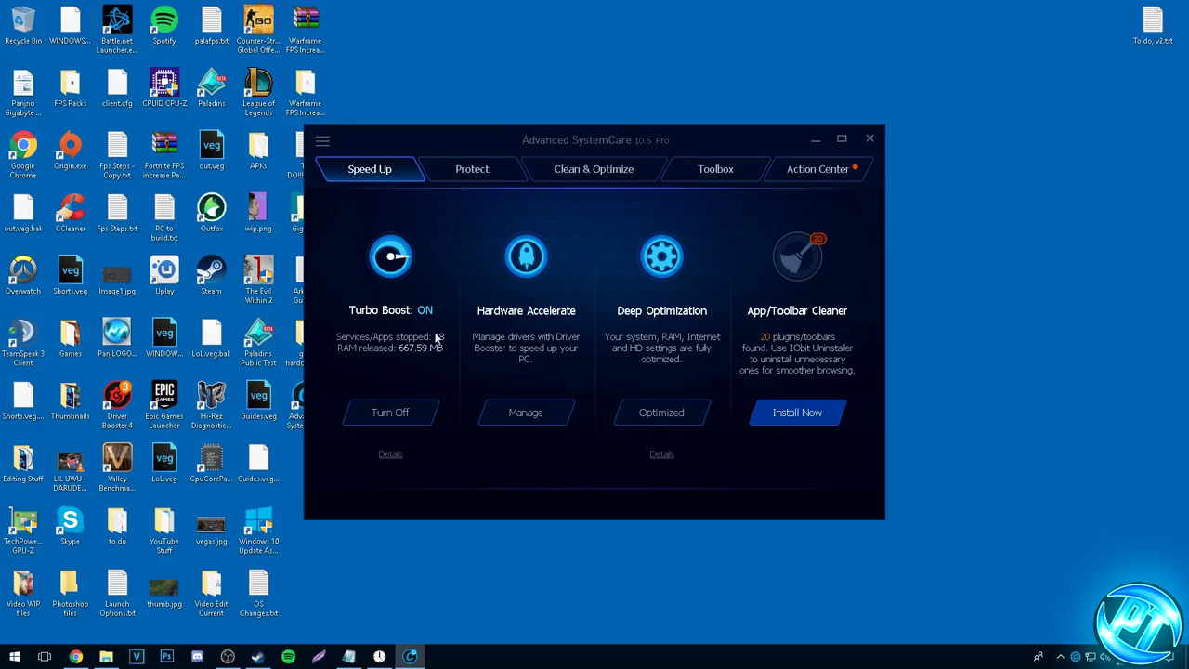
left_click(817, 140)
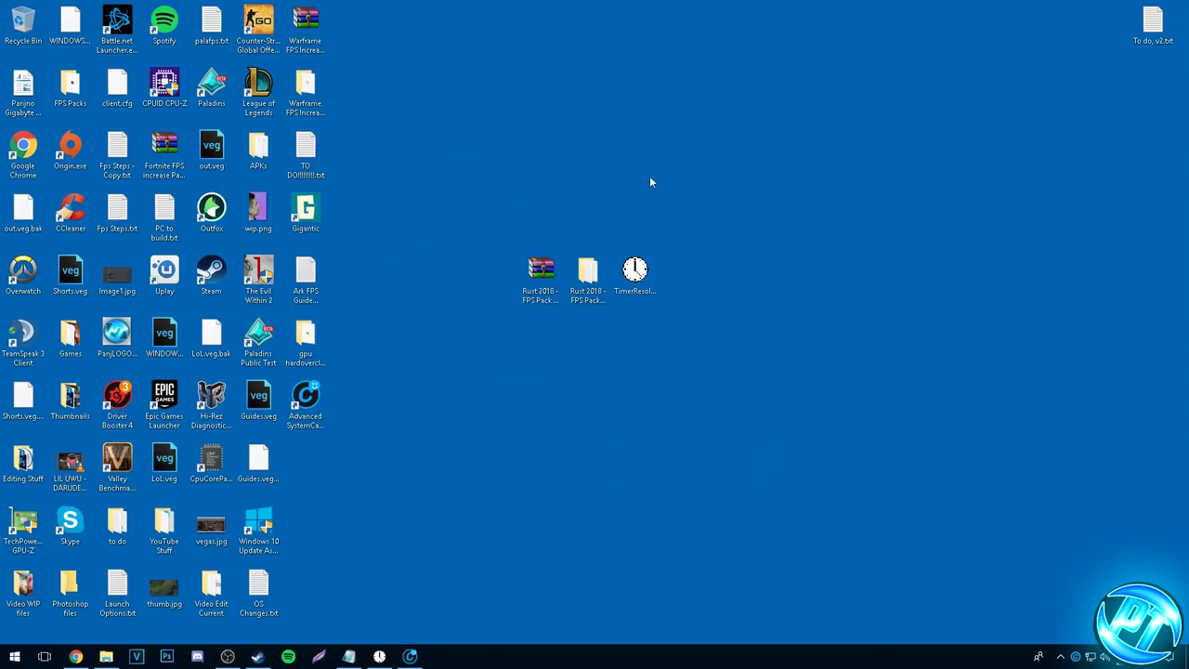
Switch to Steam and launch Rust from the library.
left_click(257, 656)
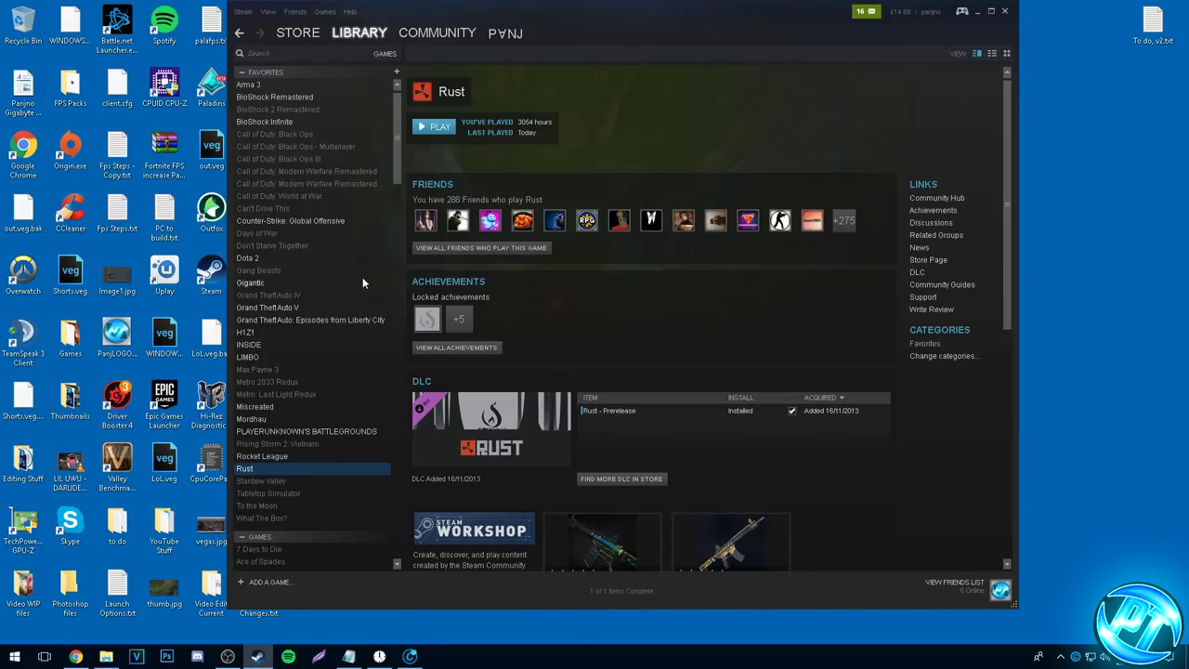
left_click(436, 128)
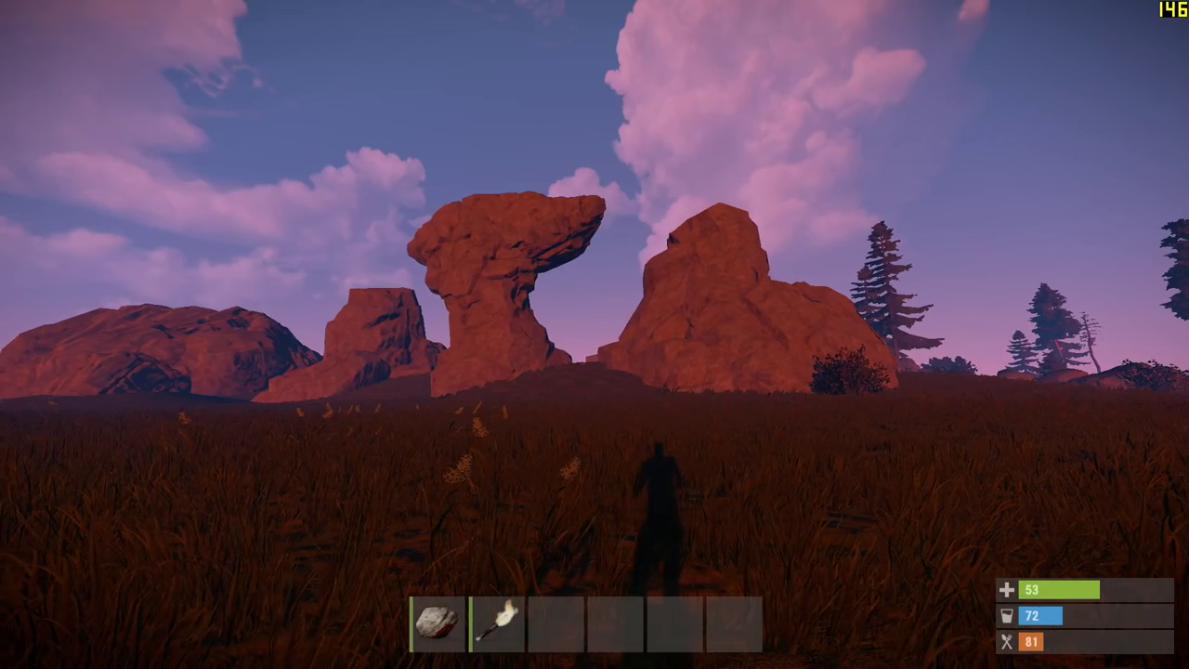
key("w")
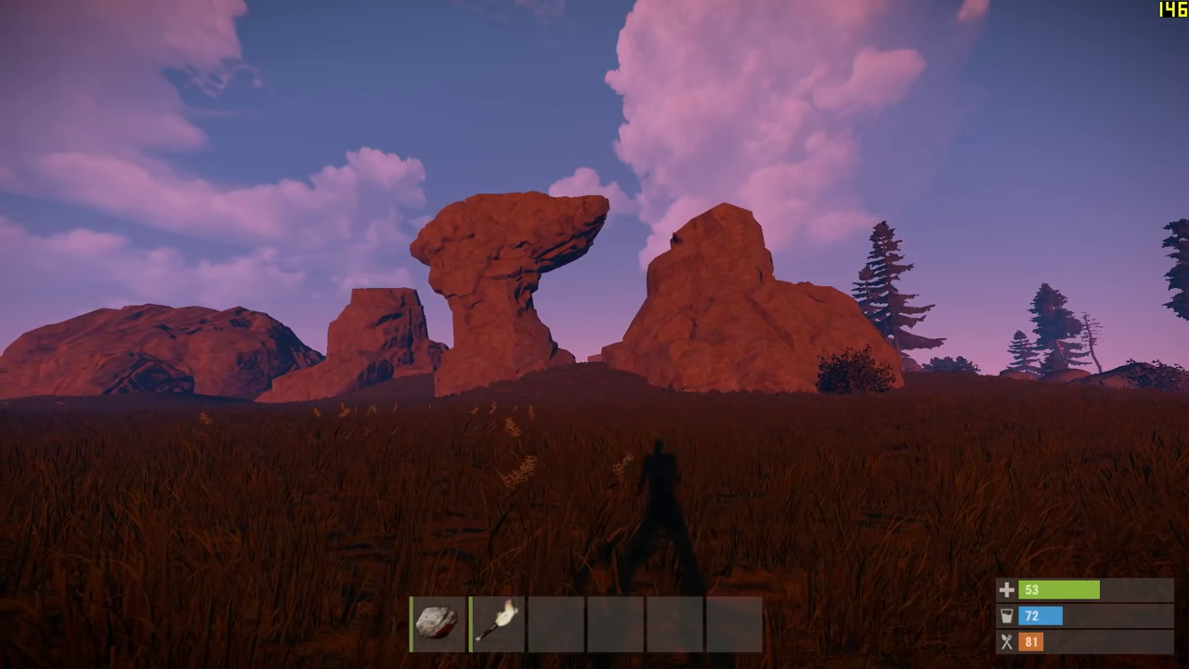
key("w")
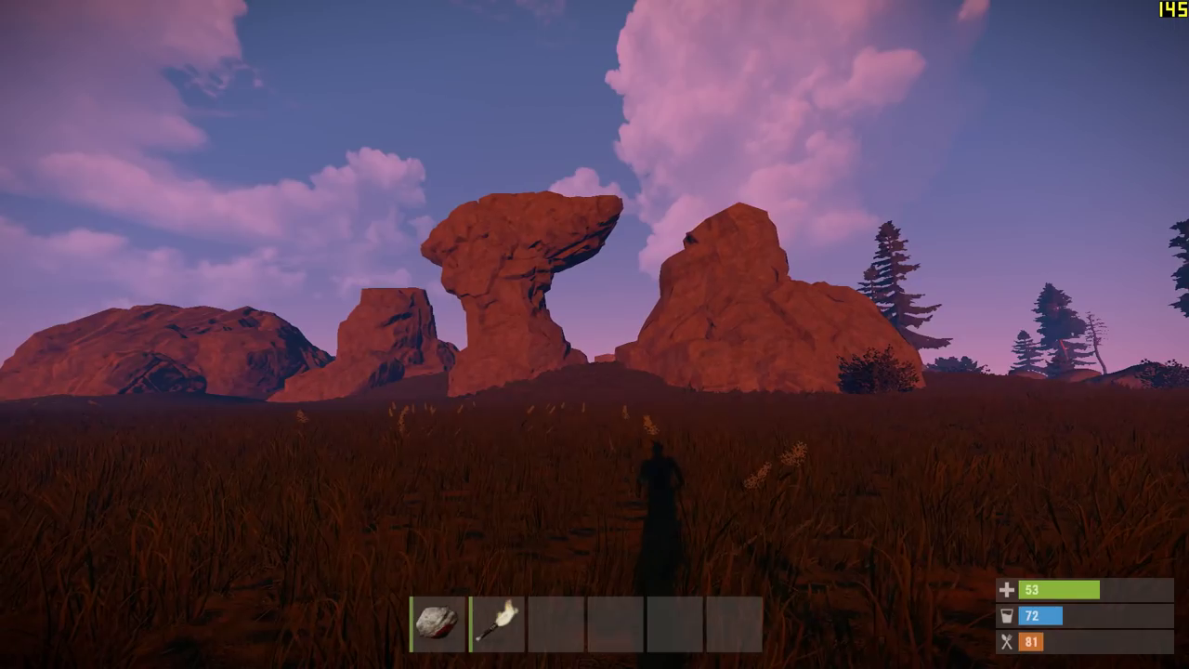
key("w")
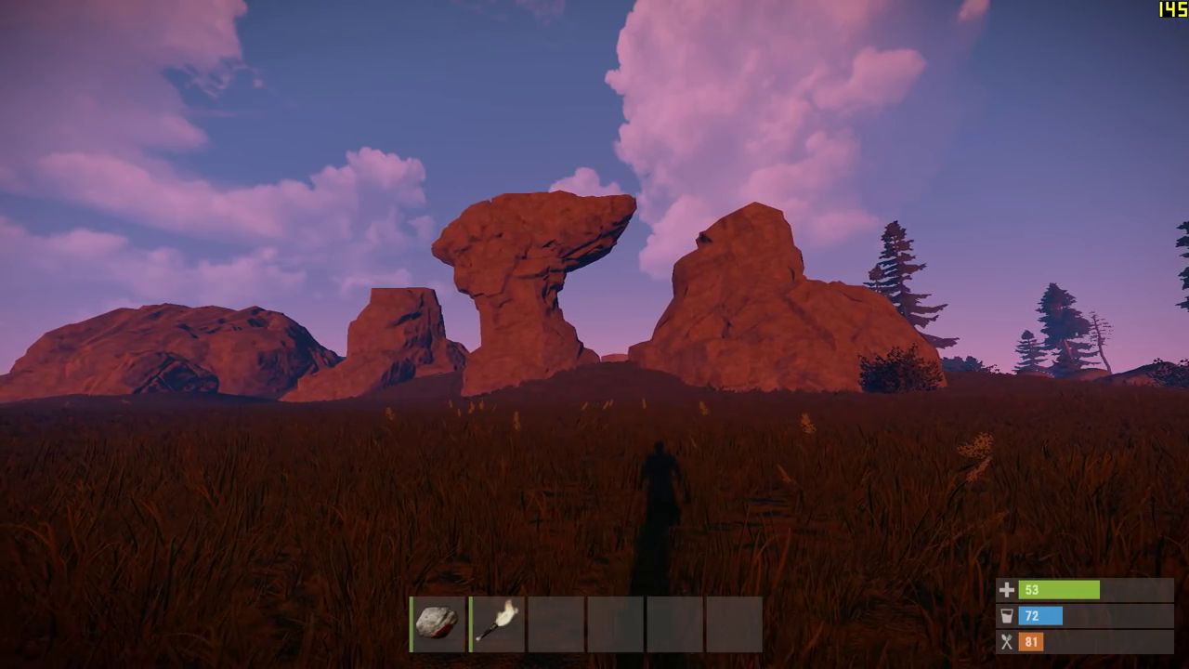
key("w")
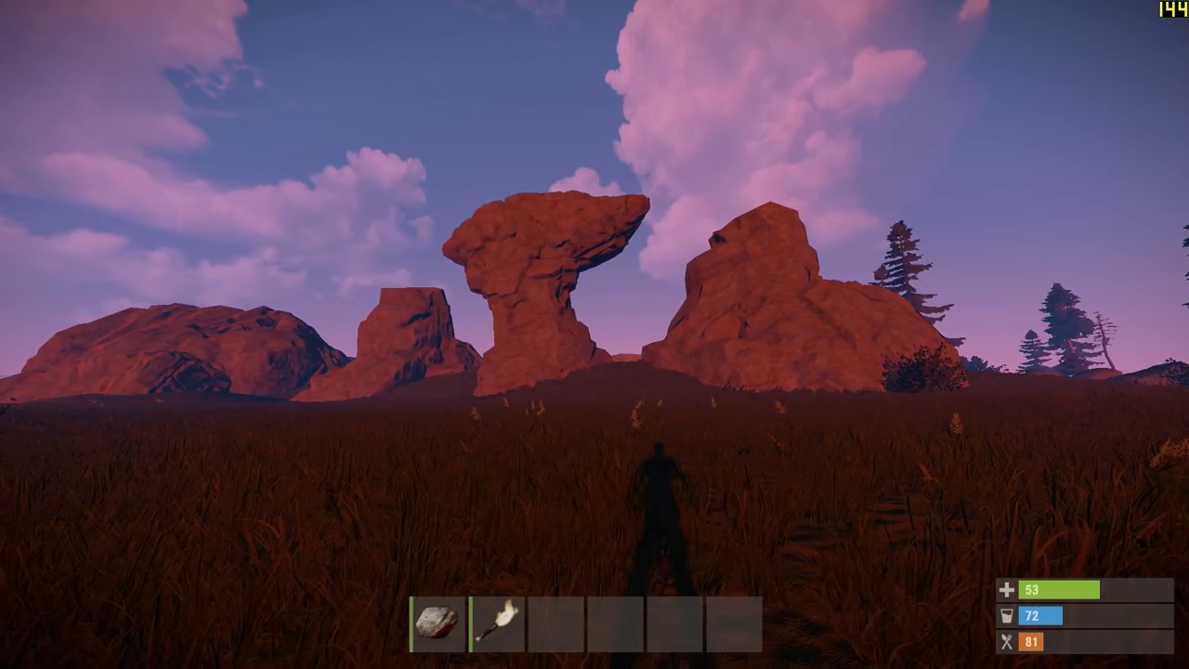
key("w")
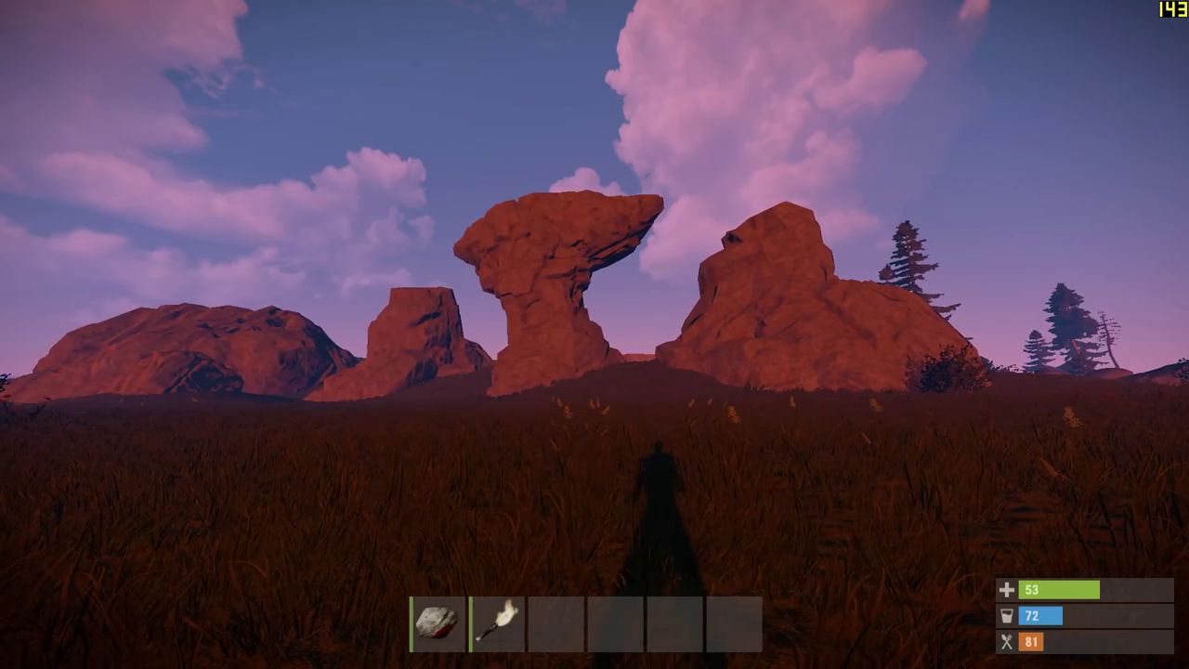
key("w")
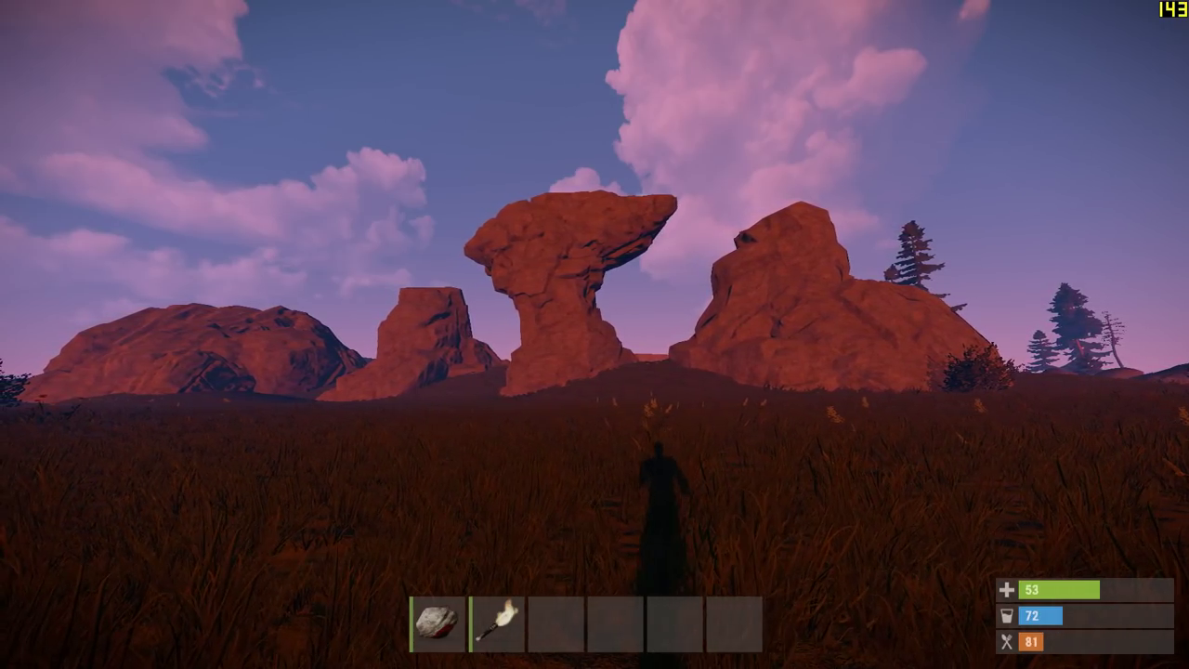
key("w")
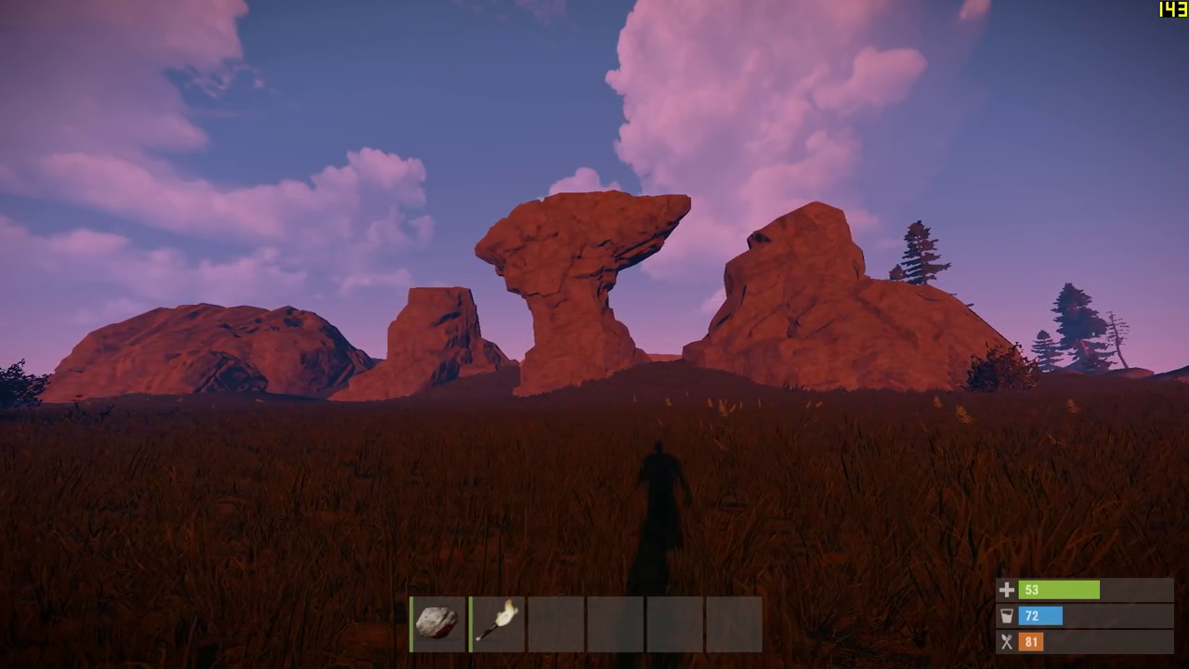
key("w")
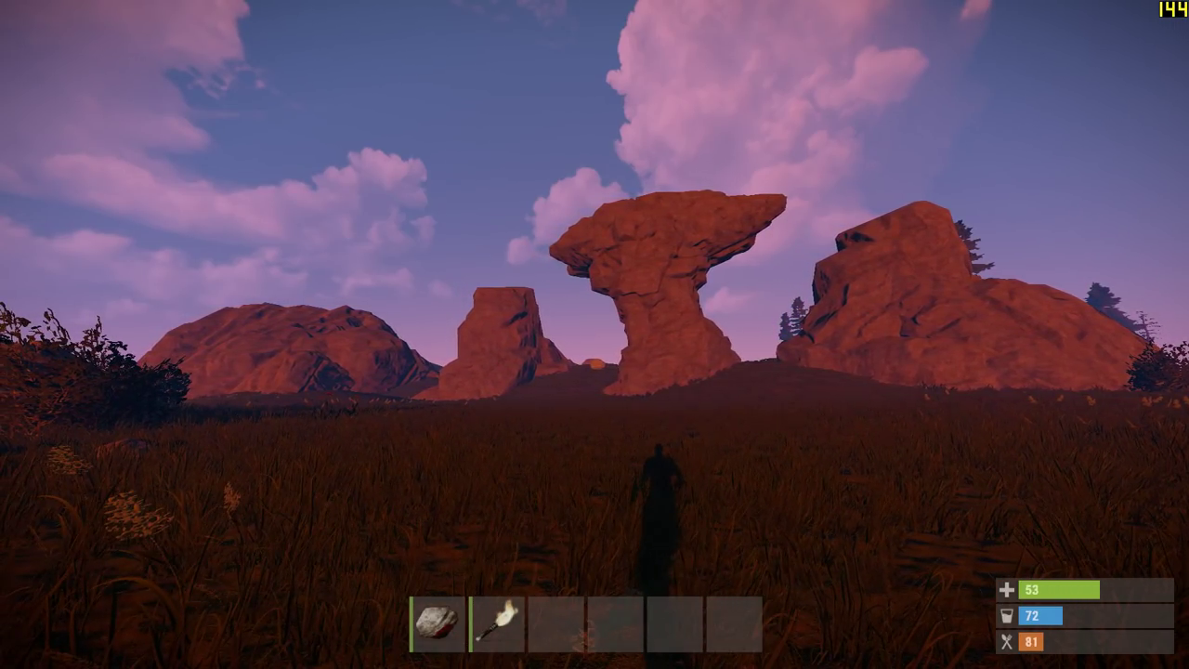
key("w")
key("w")
key("w")
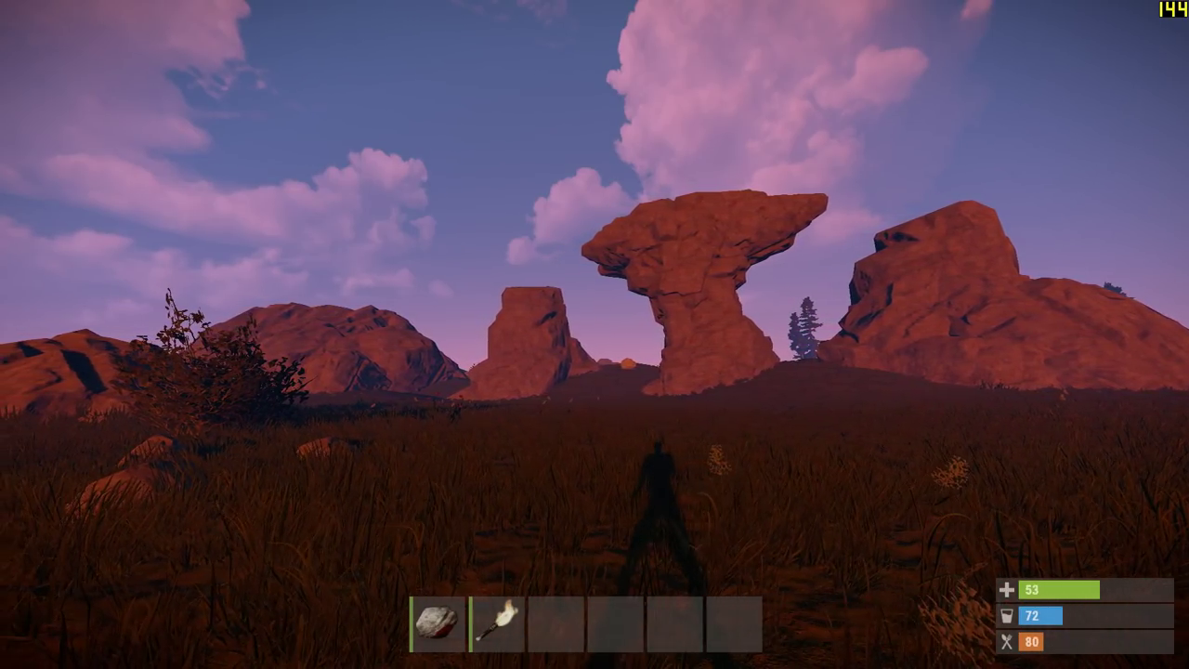
key("w")
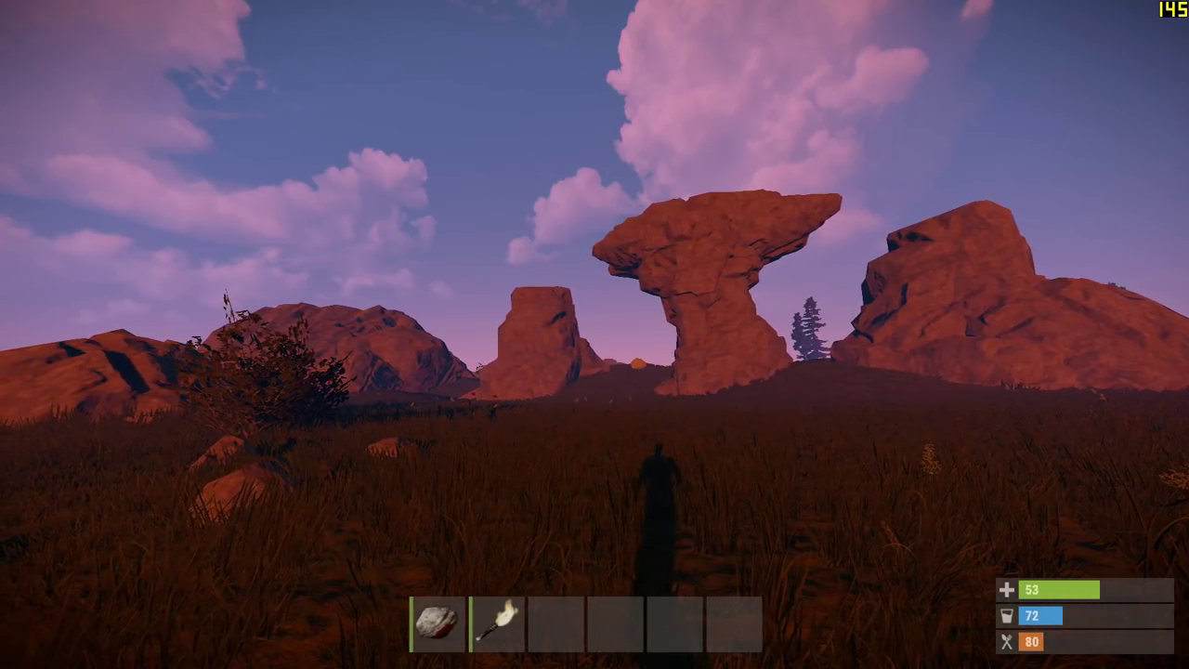
key("w")
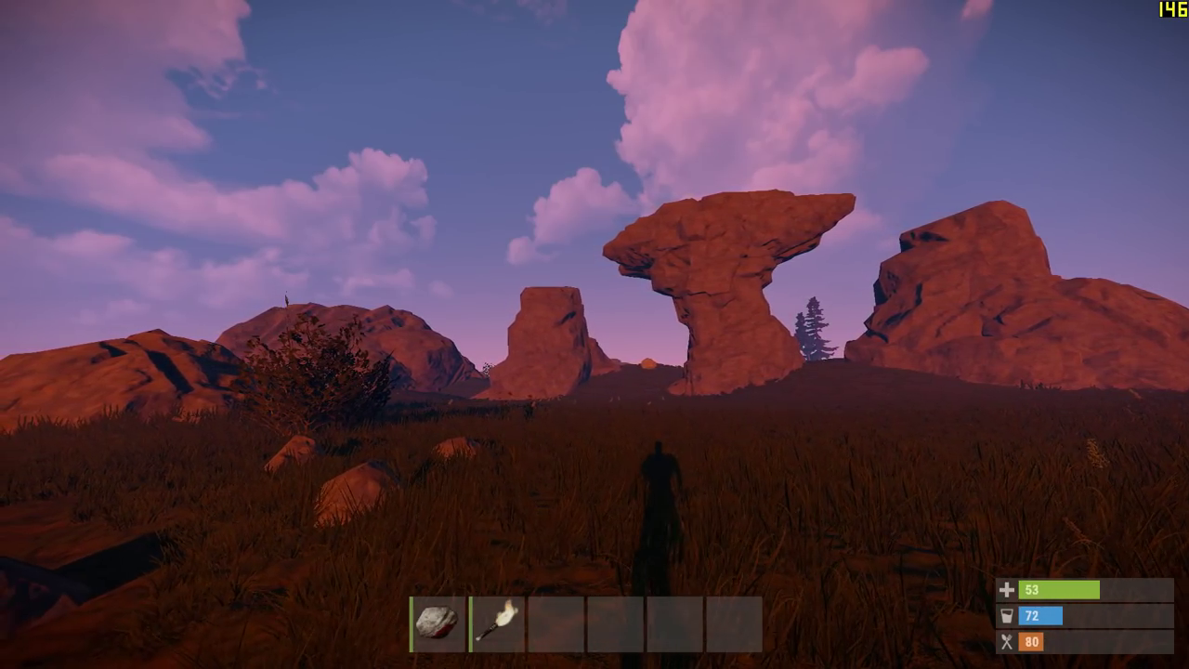
key("w")
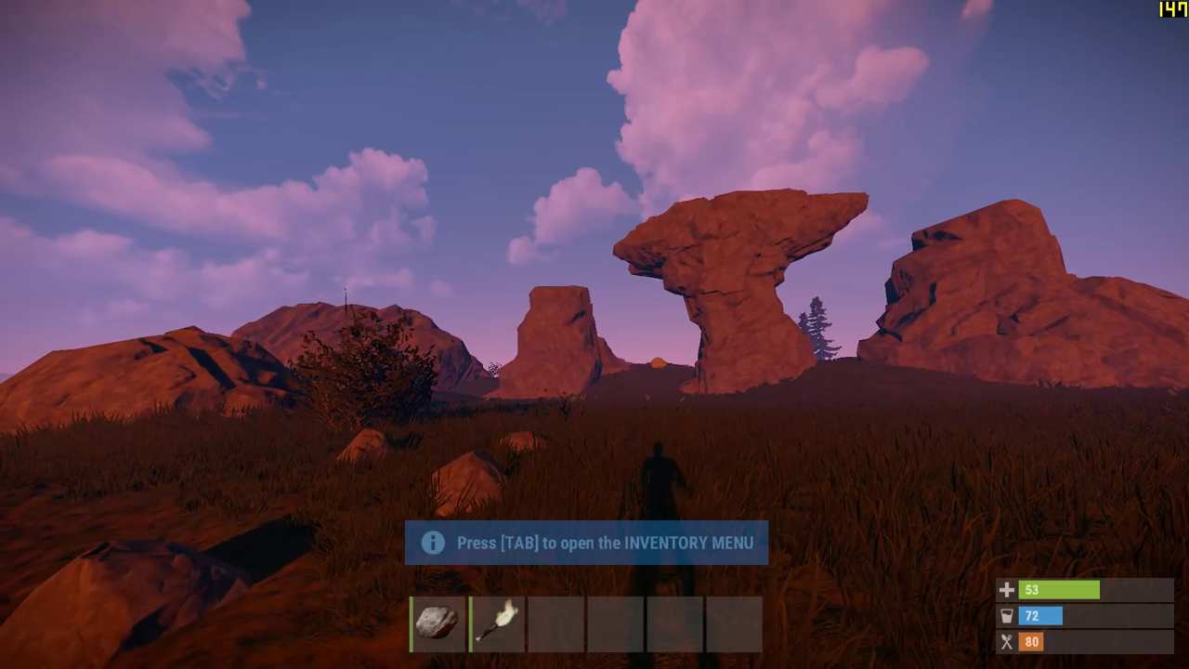
key("w")
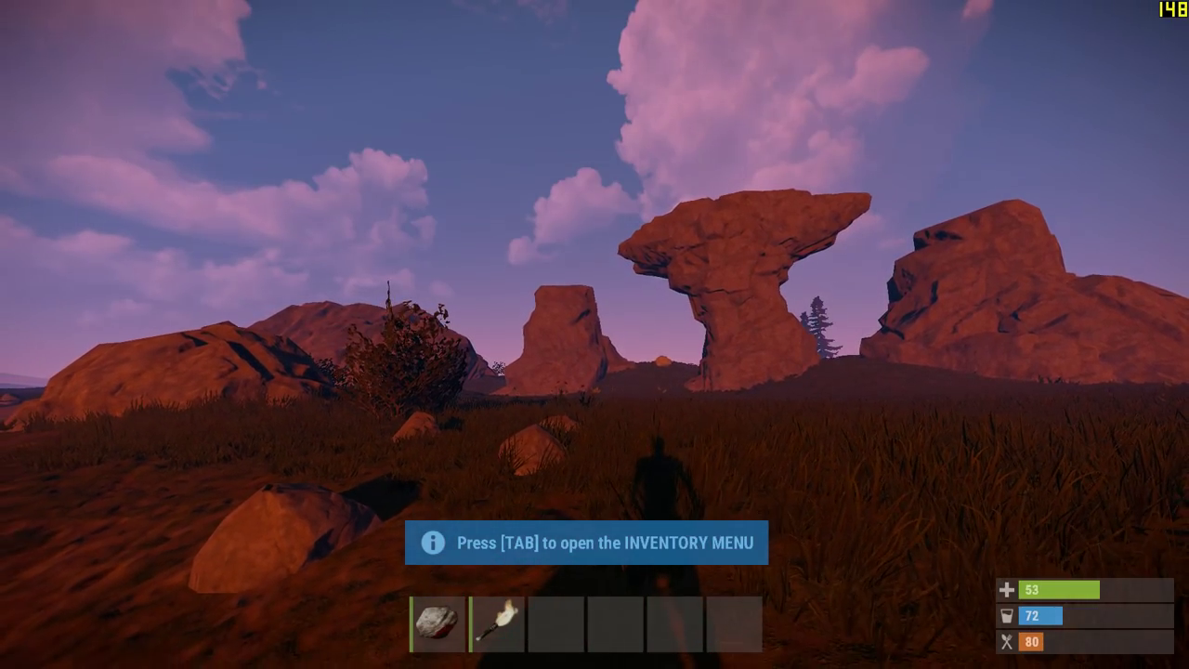
key("w")
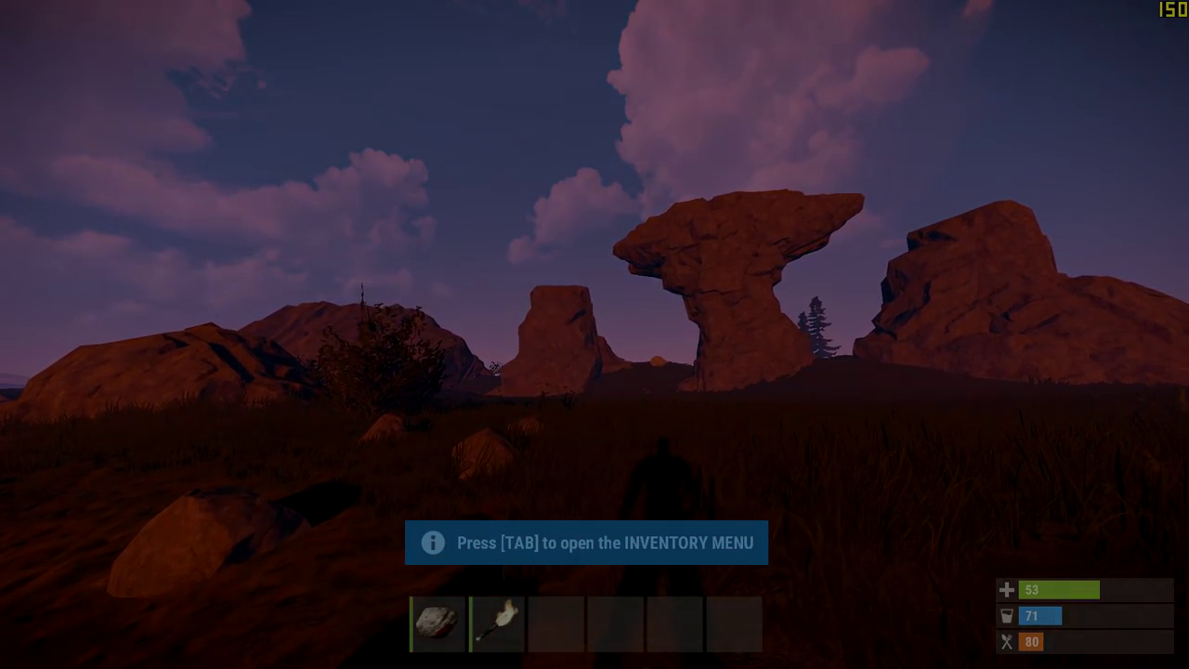